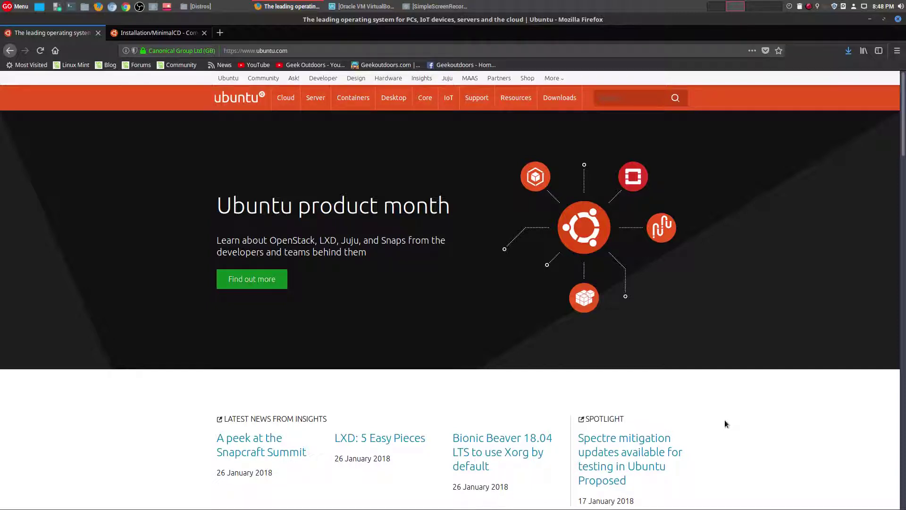
- Open the Ubuntu flavours download page and look through the listed flavours, from Kubuntu to Xubuntu
{"action": "mouse_move", "coordinate": [582, 87]}
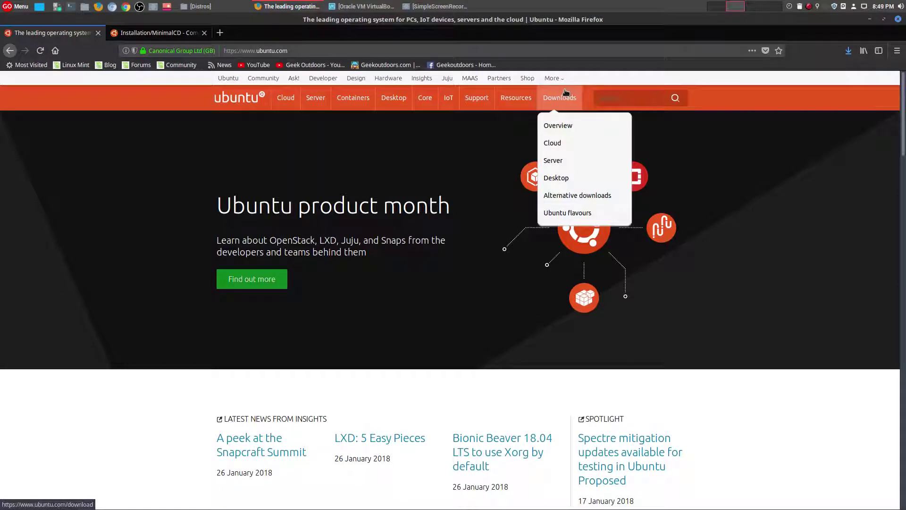
{"action": "left_click", "coordinate": [575, 214]}
{"action": "scroll", "coordinate": [729, 248], "scroll_direction": "down", "scroll_amount": 3}
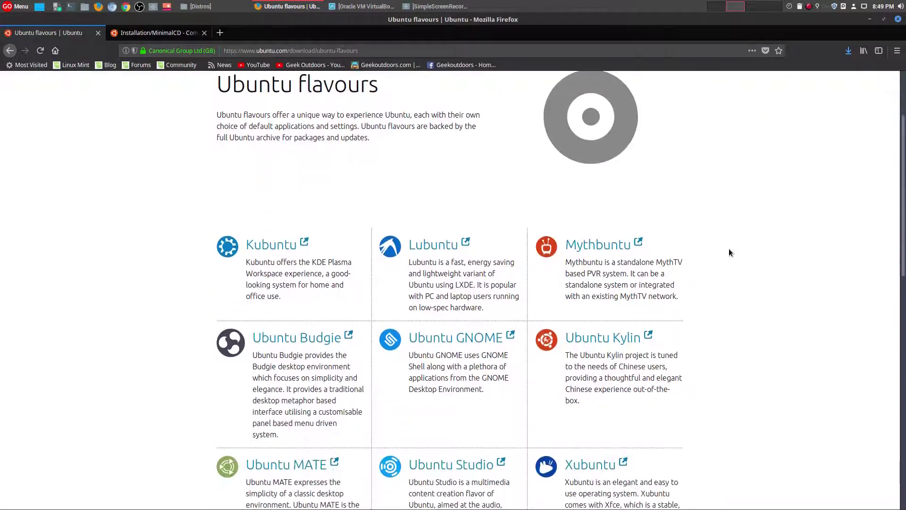
{"action": "scroll", "coordinate": [728, 249], "scroll_direction": "down", "scroll_amount": 3}
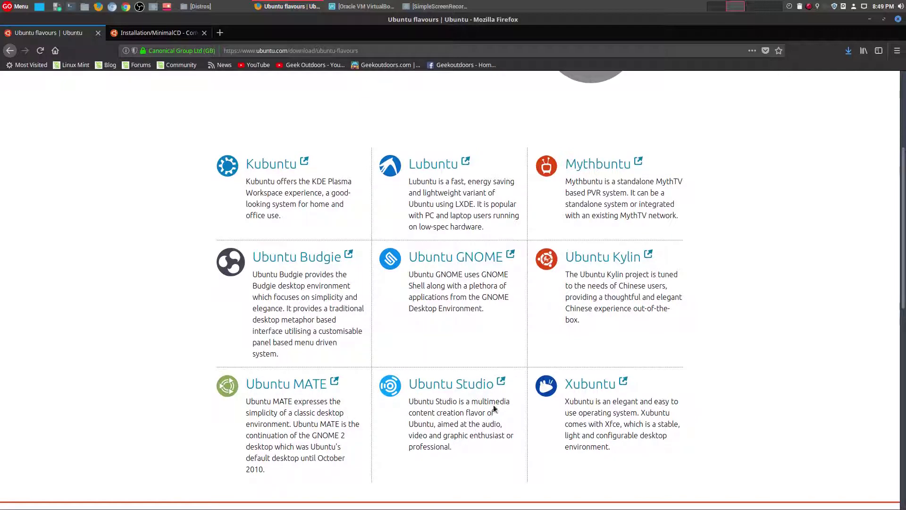
{"action": "scroll", "coordinate": [476, 370], "scroll_direction": "down", "scroll_amount": 3}
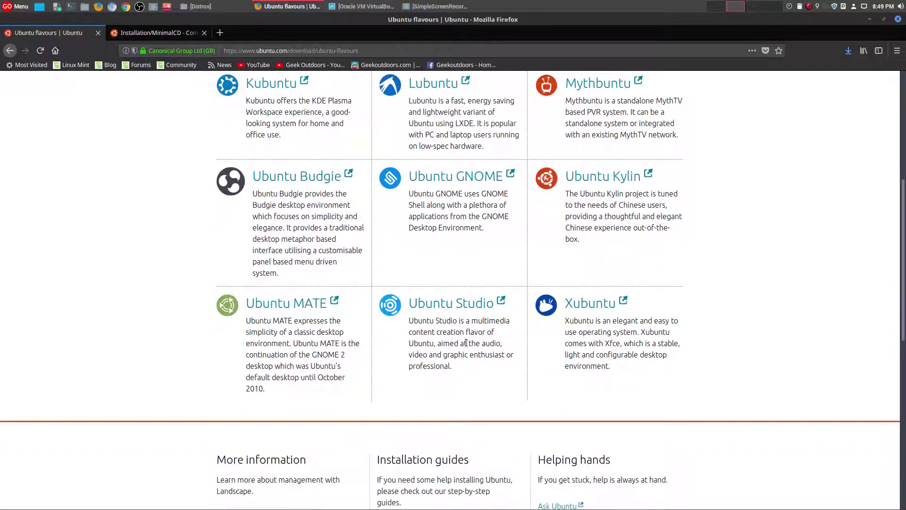
{"action": "scroll", "coordinate": [358, 321], "scroll_direction": "up", "scroll_amount": 3}
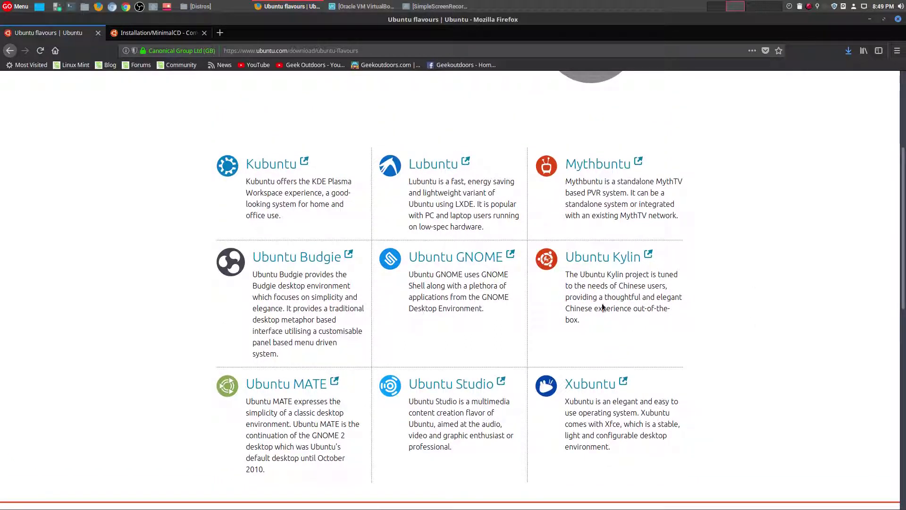
{"action": "scroll", "coordinate": [674, 350], "scroll_direction": "up", "scroll_amount": 5}
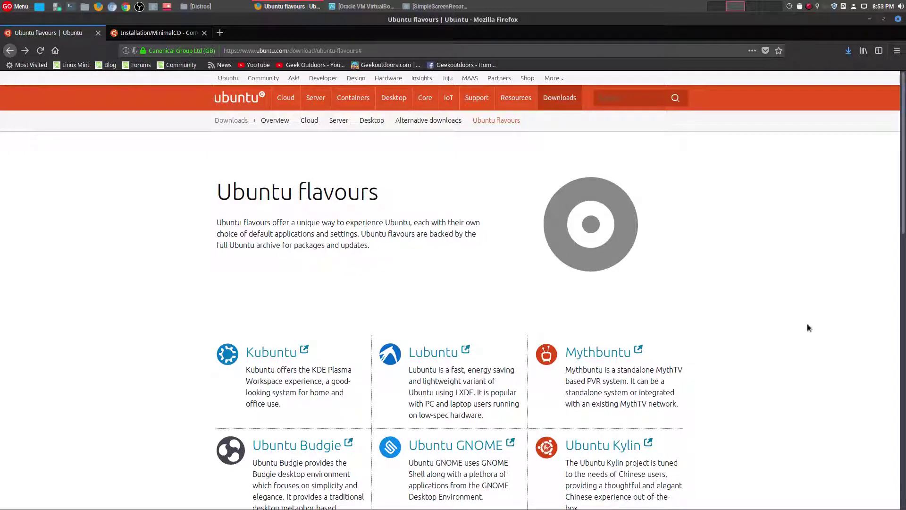
- Go to Ubuntu's Community Help Wiki and open the Installation/MinimalCD guide from its Installation page
{"action": "left_click", "coordinate": [552, 78]}
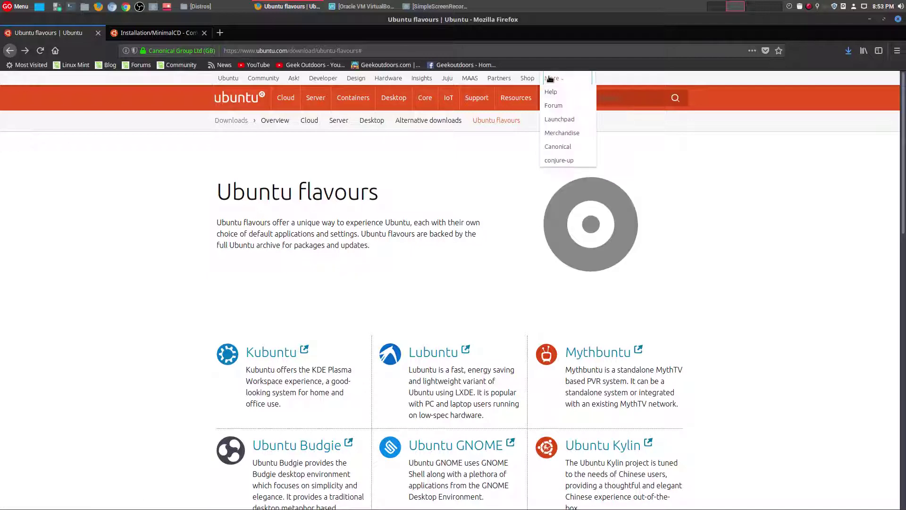
{"action": "left_click", "coordinate": [551, 92]}
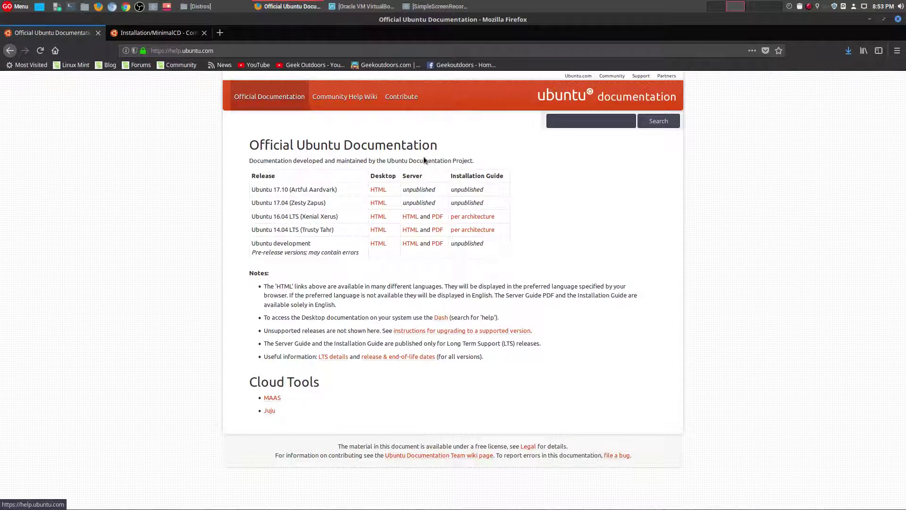
{"action": "left_click", "coordinate": [344, 98]}
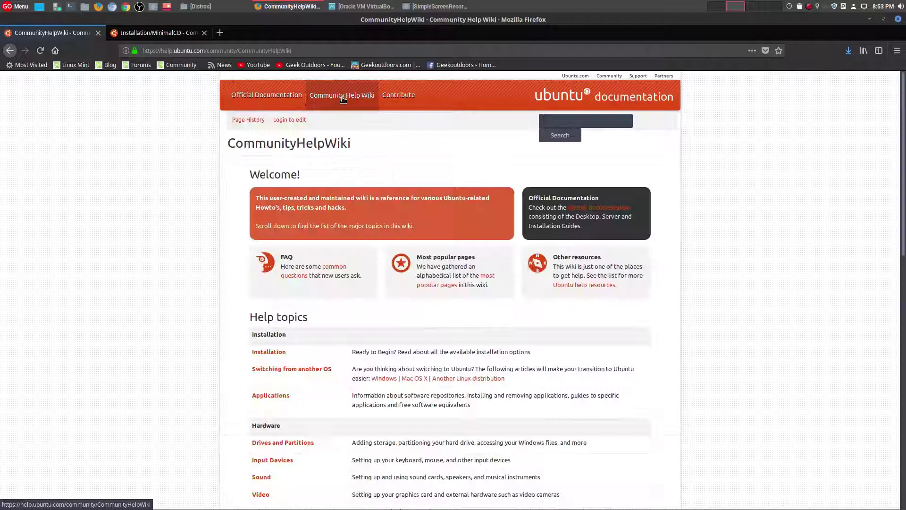
{"action": "left_click", "coordinate": [273, 353]}
{"action": "scroll", "coordinate": [416, 341], "scroll_direction": "down", "scroll_amount": 15}
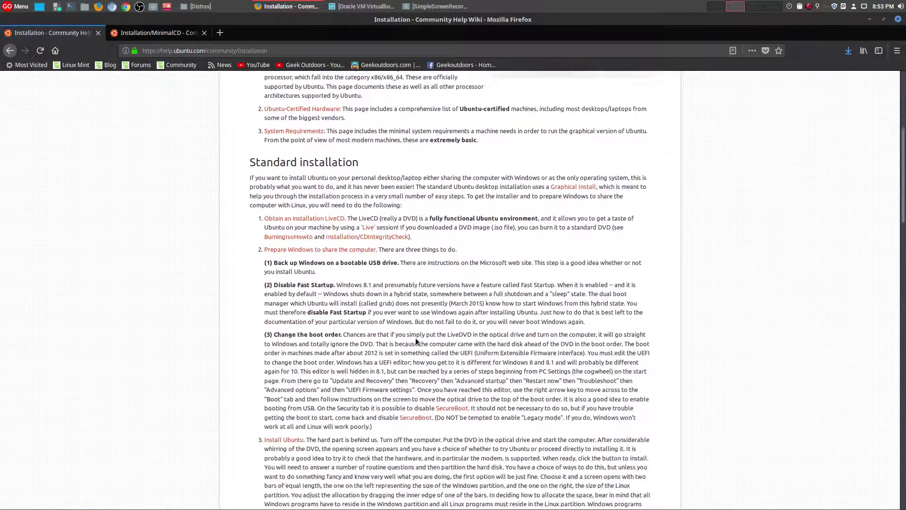
{"action": "scroll", "coordinate": [416, 341], "scroll_direction": "down", "scroll_amount": 10}
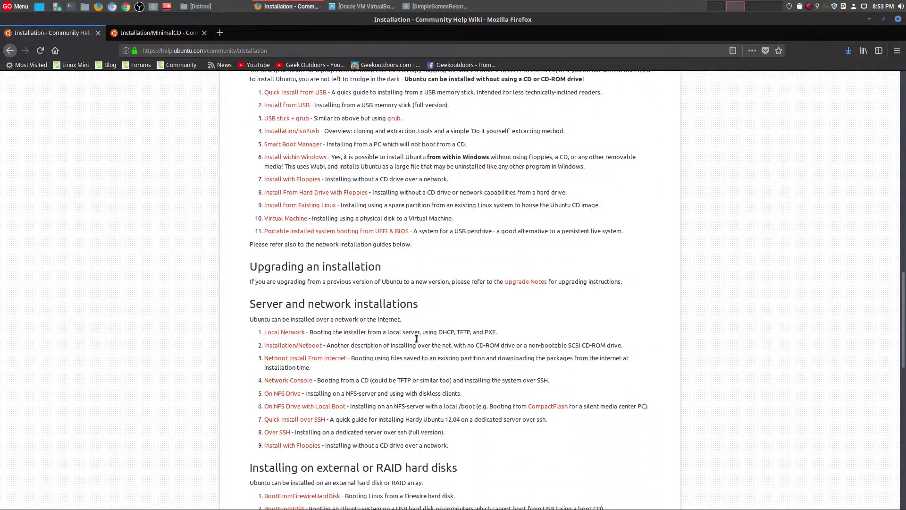
{"action": "scroll", "coordinate": [416, 341], "scroll_direction": "down", "scroll_amount": 10}
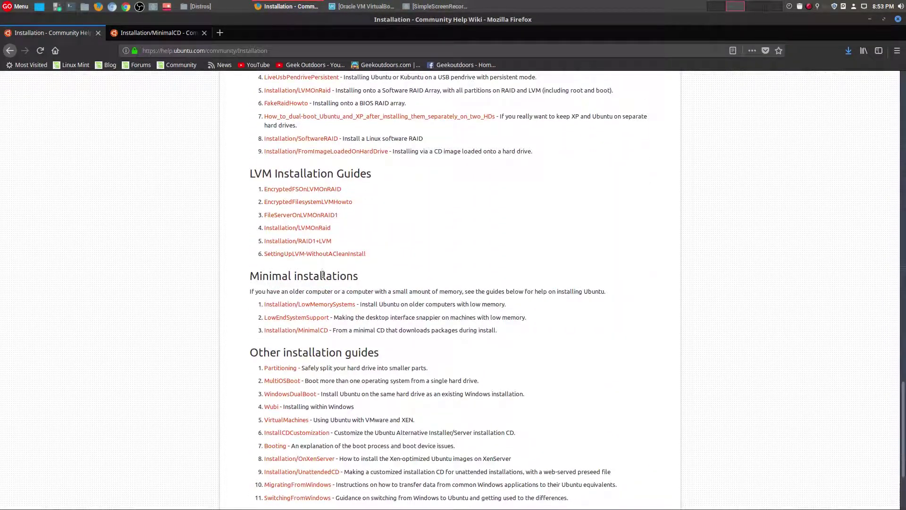
{"action": "left_click", "coordinate": [299, 329]}
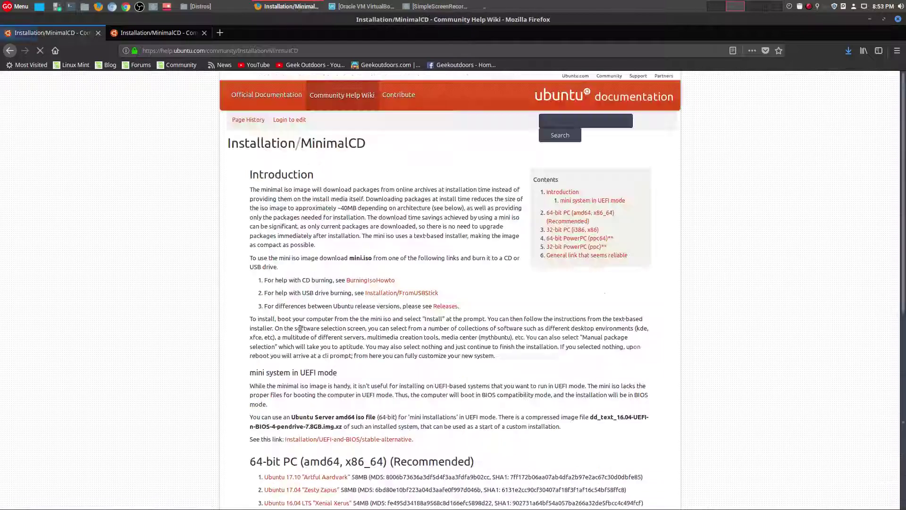
- Review the MinimalCD page's introduction and 64-bit and 32-bit download links, and highlight the page's web address
{"action": "scroll", "coordinate": [346, 335], "scroll_direction": "down", "scroll_amount": 3}
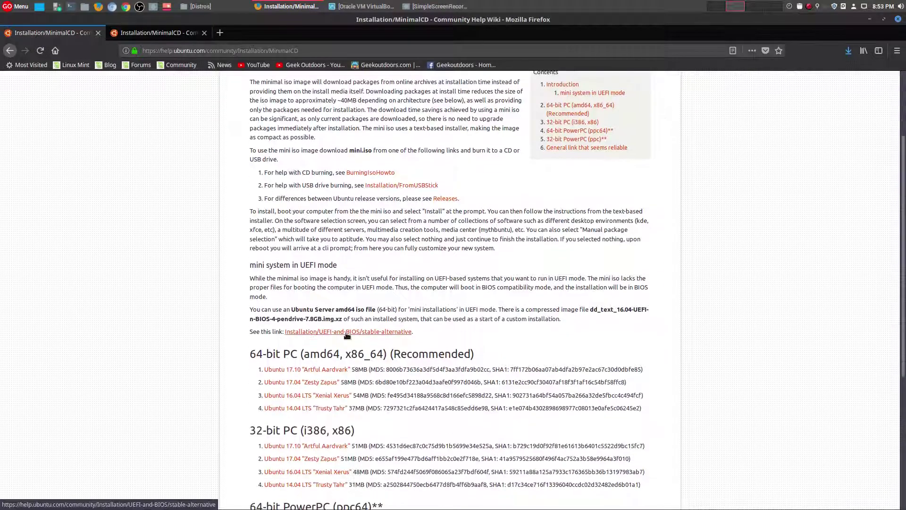
{"action": "scroll", "coordinate": [359, 258], "scroll_direction": "up", "scroll_amount": 3}
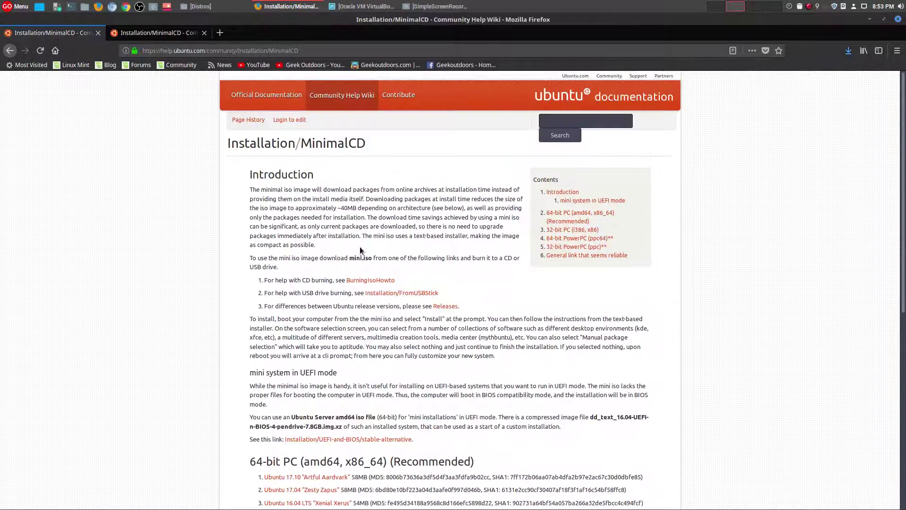
{"action": "left_click", "coordinate": [199, 51]}
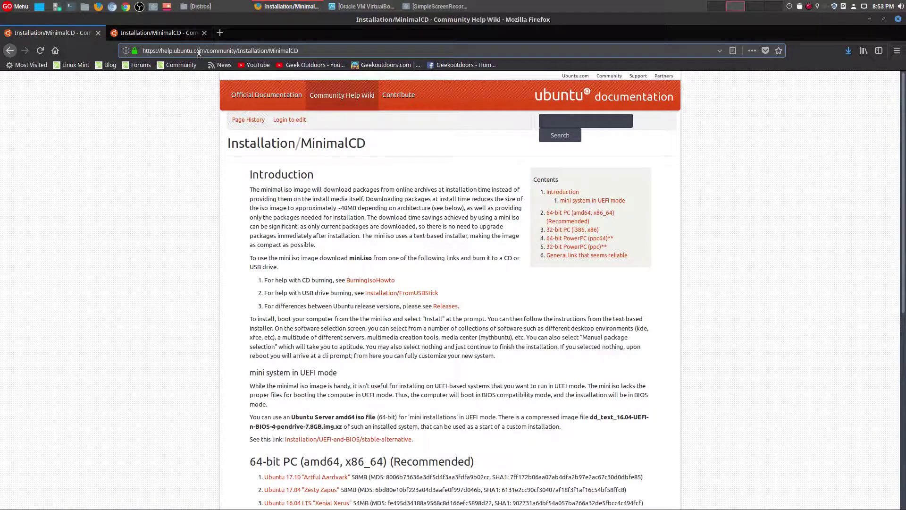
{"action": "left_click", "coordinate": [198, 51]}
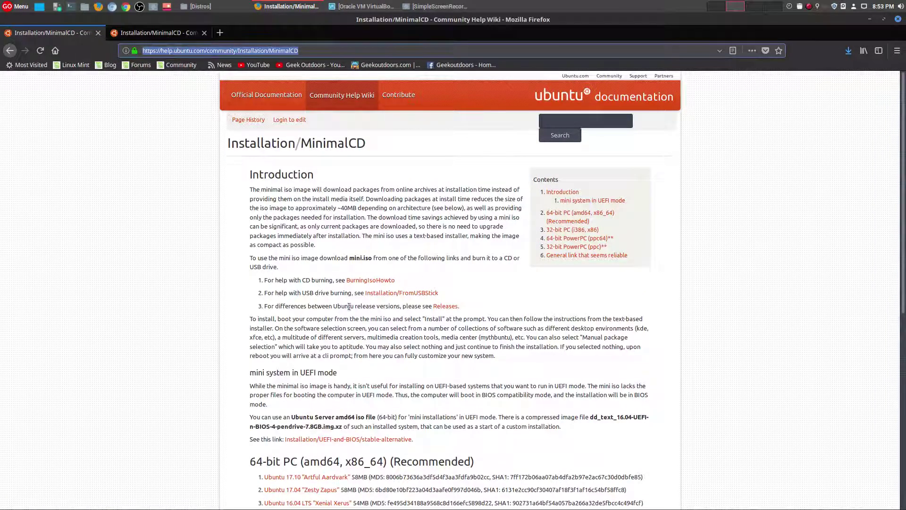
{"action": "scroll", "coordinate": [745, 338], "scroll_direction": "down", "scroll_amount": 3}
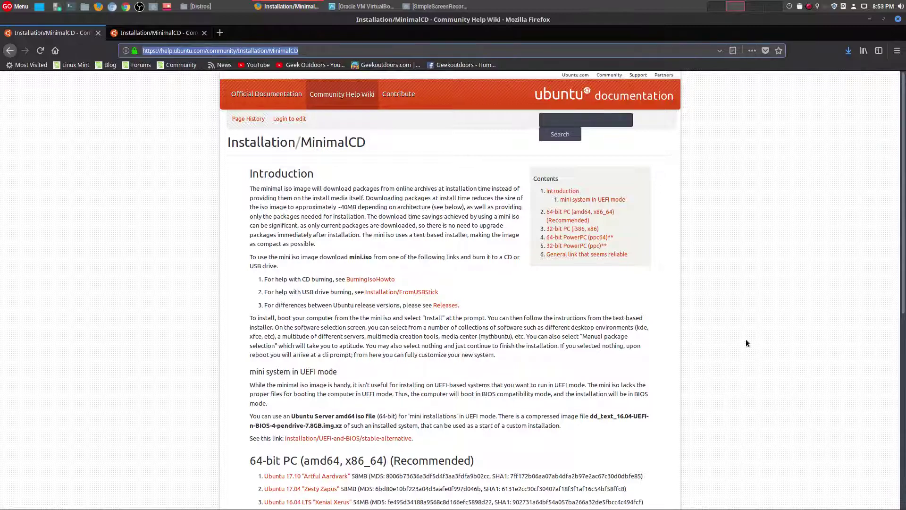
{"action": "left_click", "coordinate": [638, 380]}
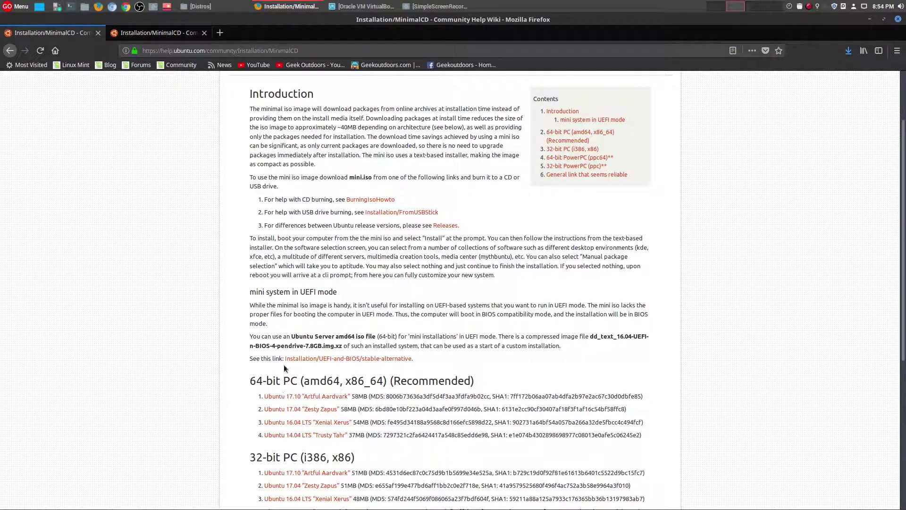
- Check the Distros folder in the file manager for the mini.iso file, and minimize the folder window
{"action": "left_click", "coordinate": [189, 5]}
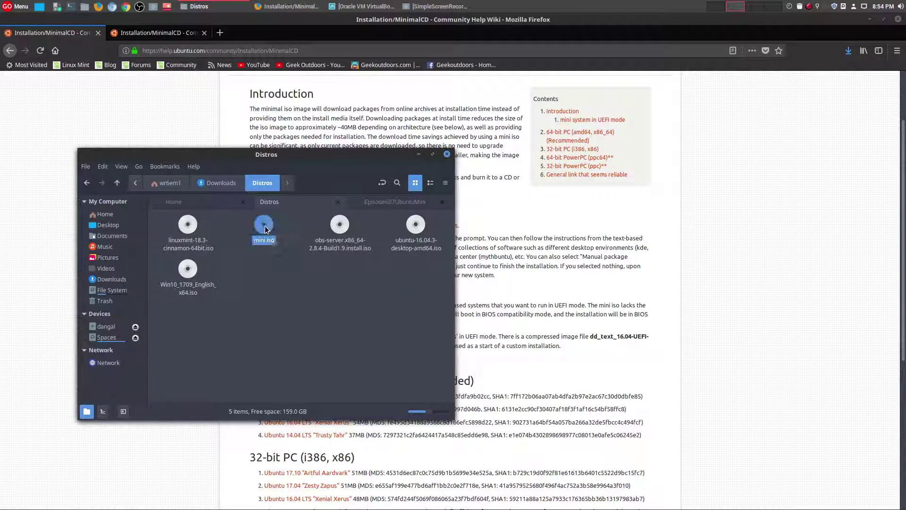
{"action": "left_click", "coordinate": [265, 321]}
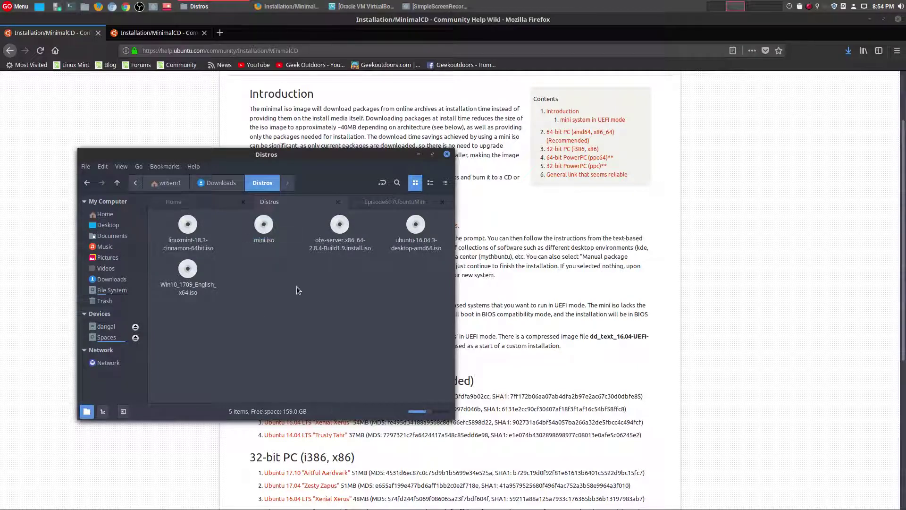
{"action": "left_click", "coordinate": [419, 155]}
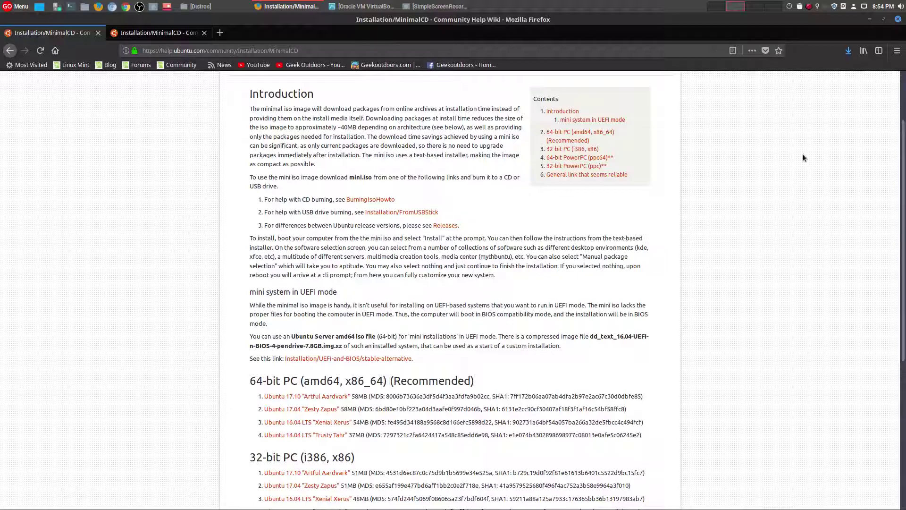
- Switch to Oracle VM VirtualBox Manager and start a new Linux, Ubuntu (64-bit) virtual machine named "Ubuntu Mini Install"
{"action": "left_click", "coordinate": [870, 18]}
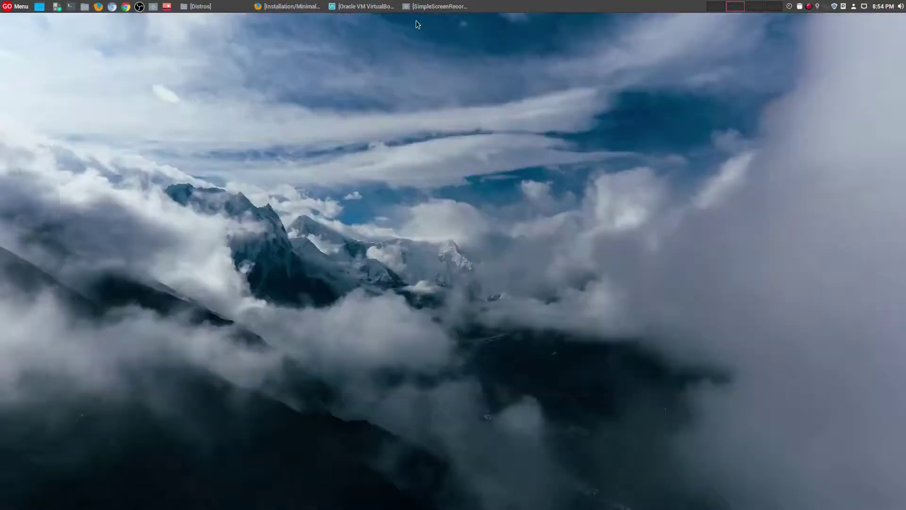
{"action": "left_click", "coordinate": [361, 6]}
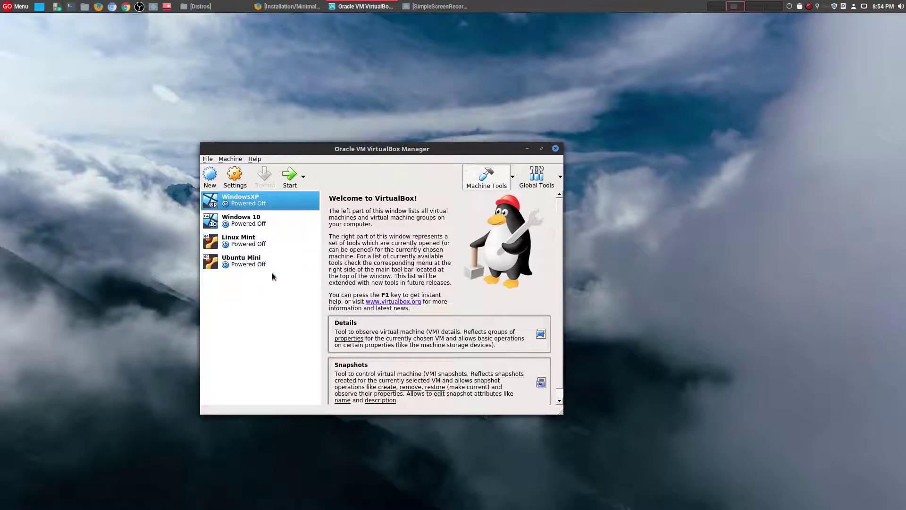
{"action": "left_click", "coordinate": [210, 174]}
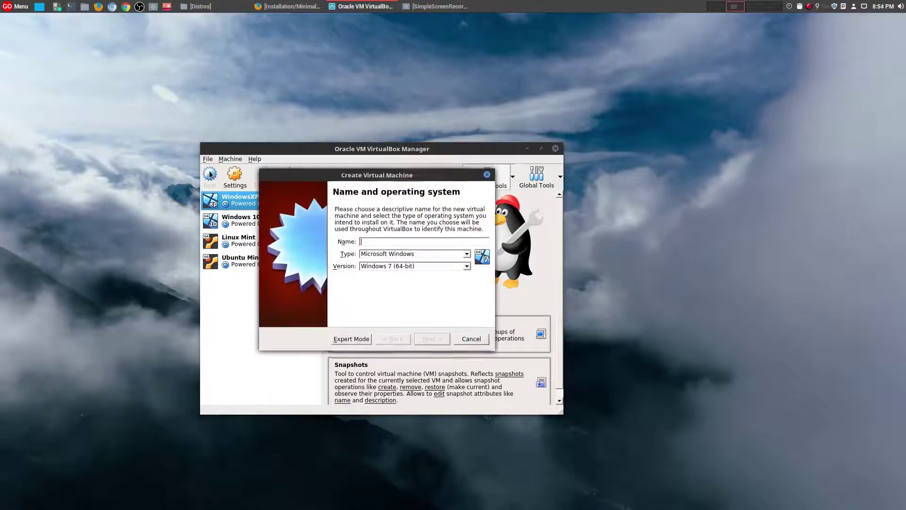
{"action": "type", "text": "Ubu"}
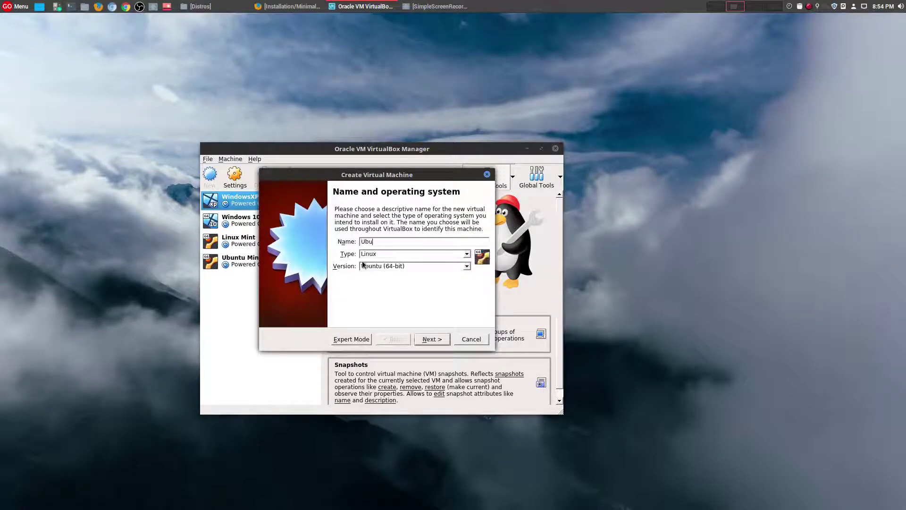
{"action": "type", "text": "ntu Mini Install"}
{"action": "left_click", "coordinate": [432, 339]}
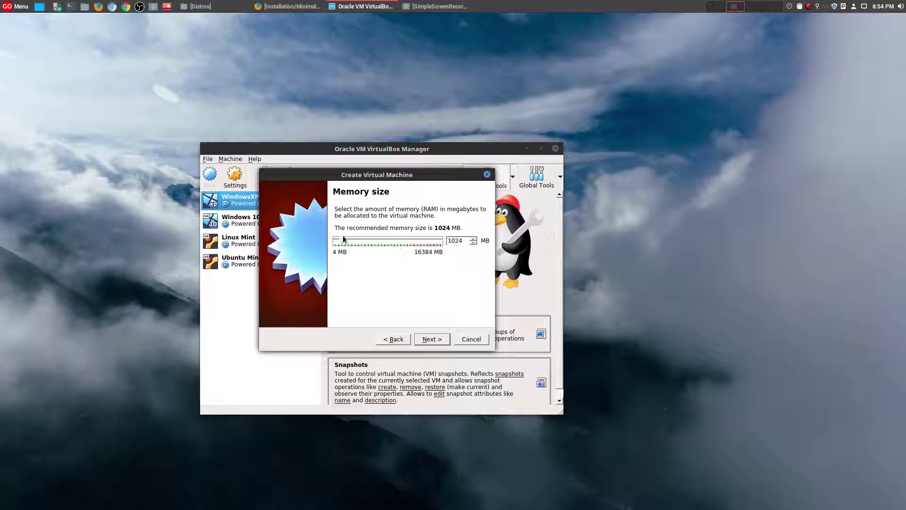
- Raise the new machine's memory above the recommended size and choose to create a virtual hard disk now
{"action": "left_click_drag", "start_coordinate": [344, 241], "coordinate": [376, 237]}
{"action": "left_click", "coordinate": [440, 339]}
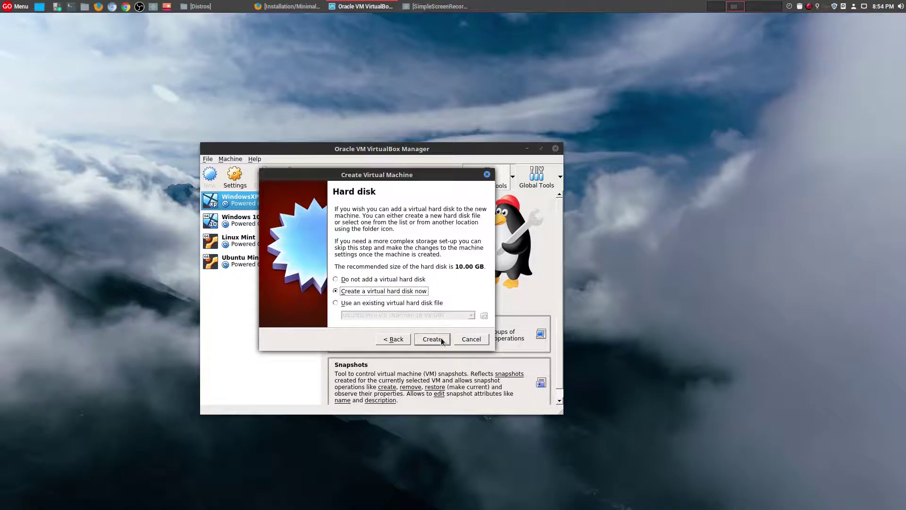
{"action": "left_click", "coordinate": [432, 339]}
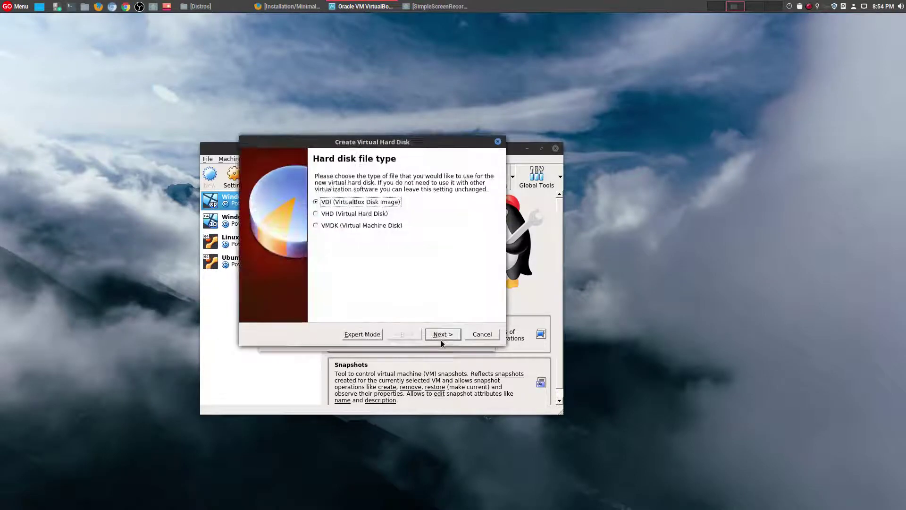
- Create the virtual hard disk as a dynamically allocated VDI named "Ubuntu Mini Install" with a size of 15.45 GB
{"action": "left_click", "coordinate": [436, 335]}
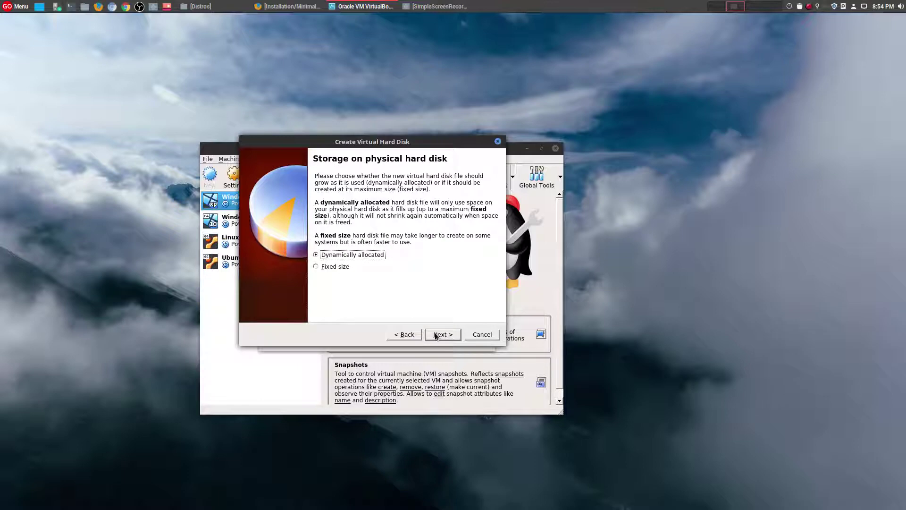
{"action": "left_click", "coordinate": [435, 335]}
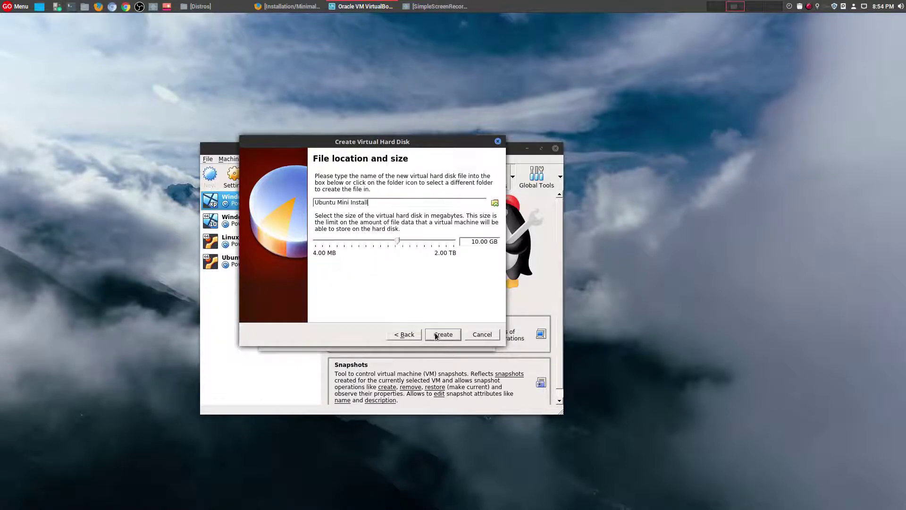
{"action": "left_click_drag", "start_coordinate": [397, 240], "coordinate": [402, 242]}
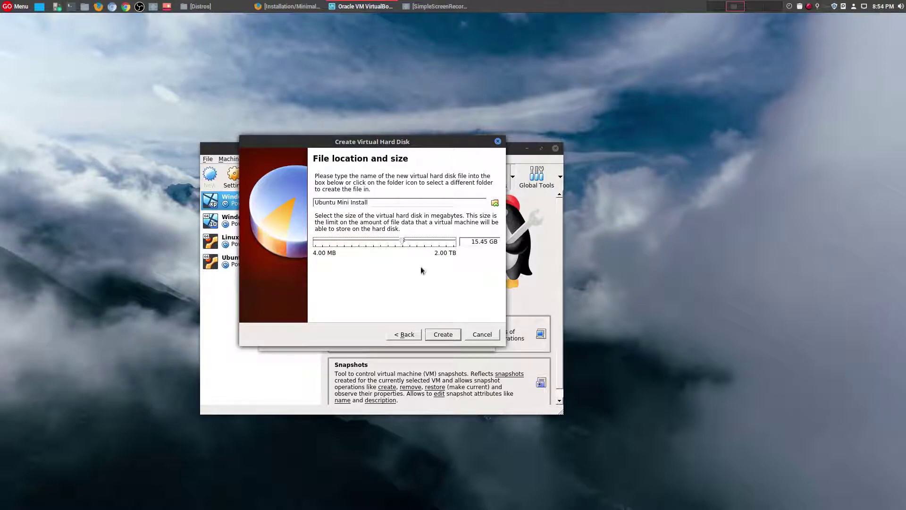
{"action": "left_click", "coordinate": [451, 334]}
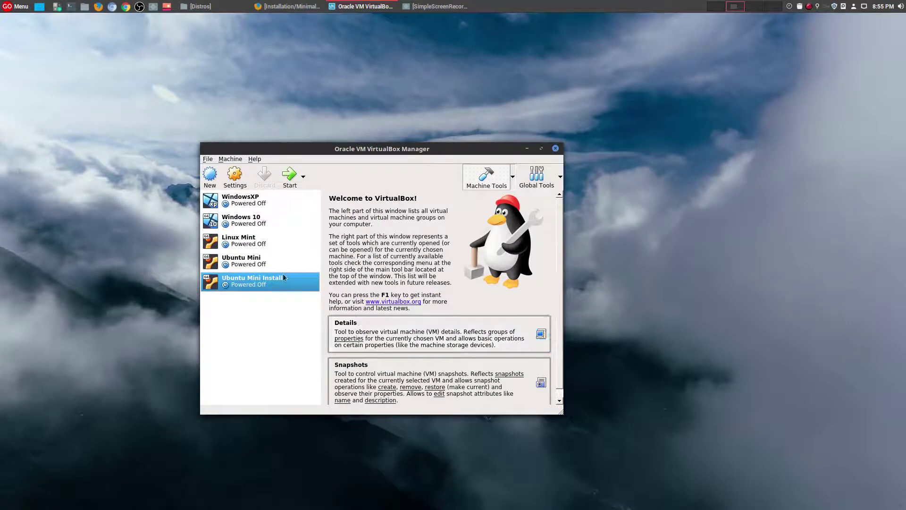
- In the settings of the Ubuntu Mini Install machine, assign 4 processors and enable PAE/NX
{"action": "right_click", "coordinate": [262, 287]}
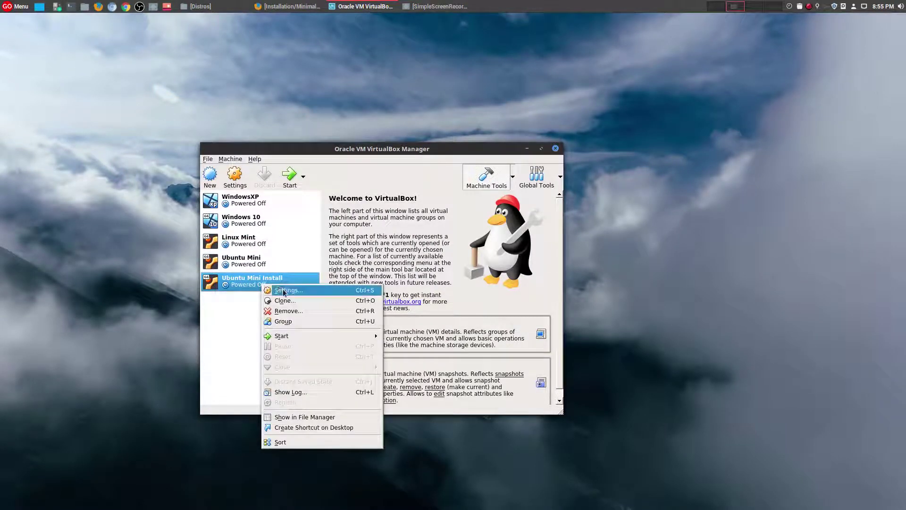
{"action": "left_click", "coordinate": [283, 291]}
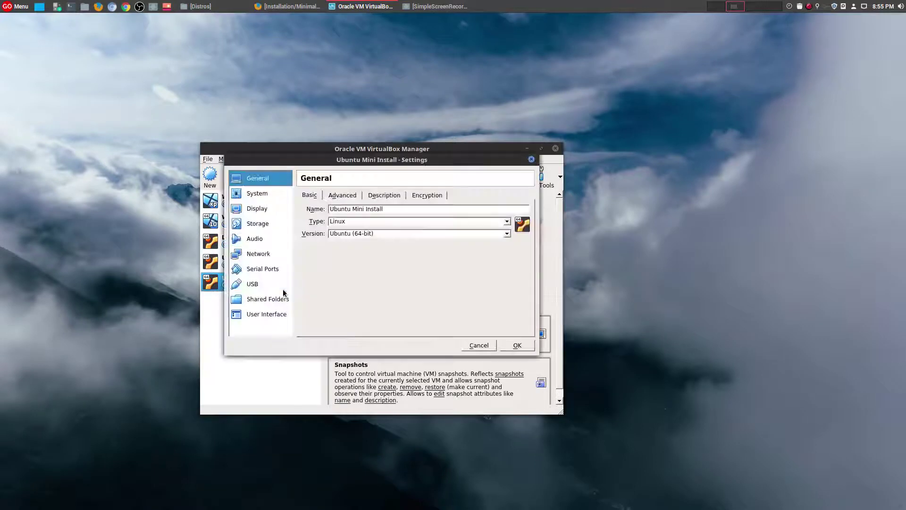
{"action": "left_click", "coordinate": [258, 196]}
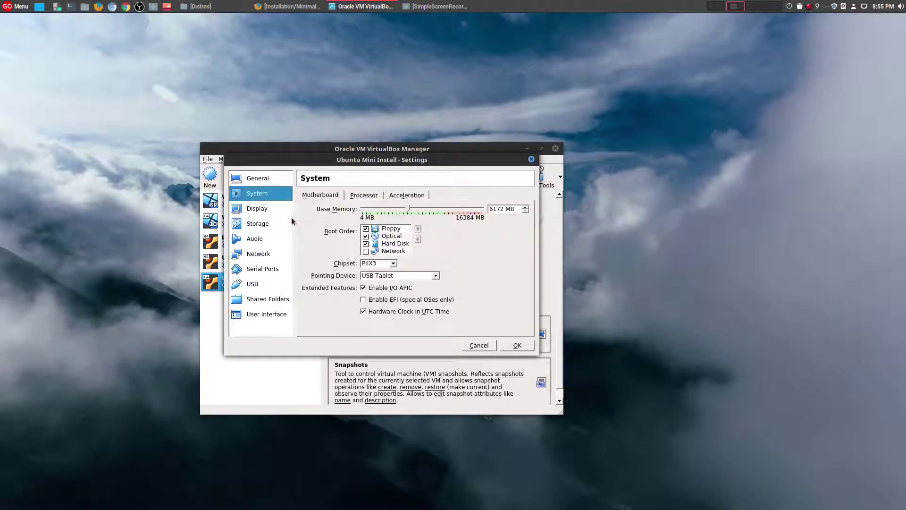
{"action": "left_click", "coordinate": [352, 196]}
{"action": "left_click_drag", "start_coordinate": [365, 209], "coordinate": [418, 207]}
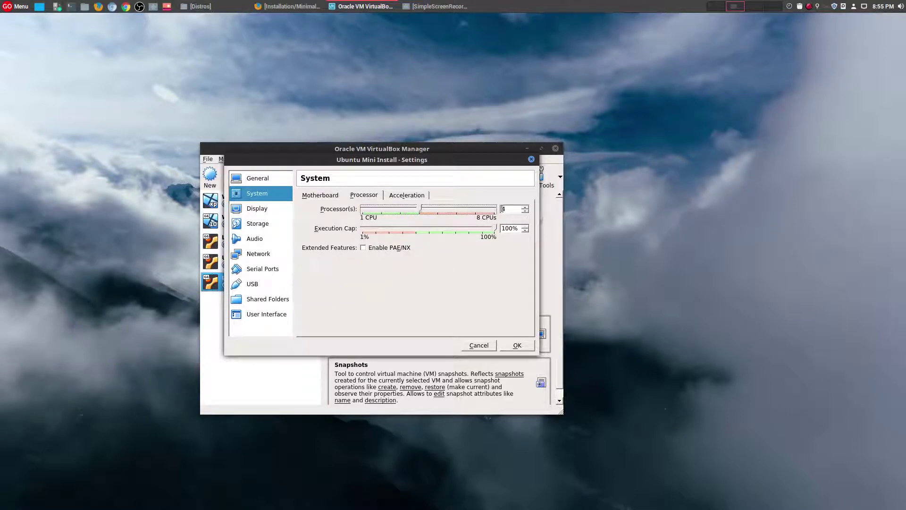
{"action": "left_click", "coordinate": [363, 247]}
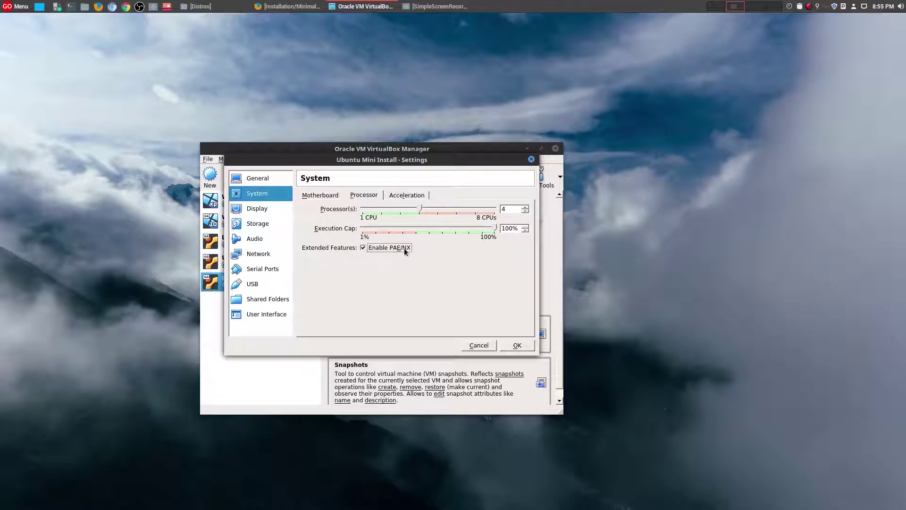
- Set the machine's video memory to 128 MB and load mini.iso into its empty IDE optical drive
{"action": "left_click", "coordinate": [256, 211]}
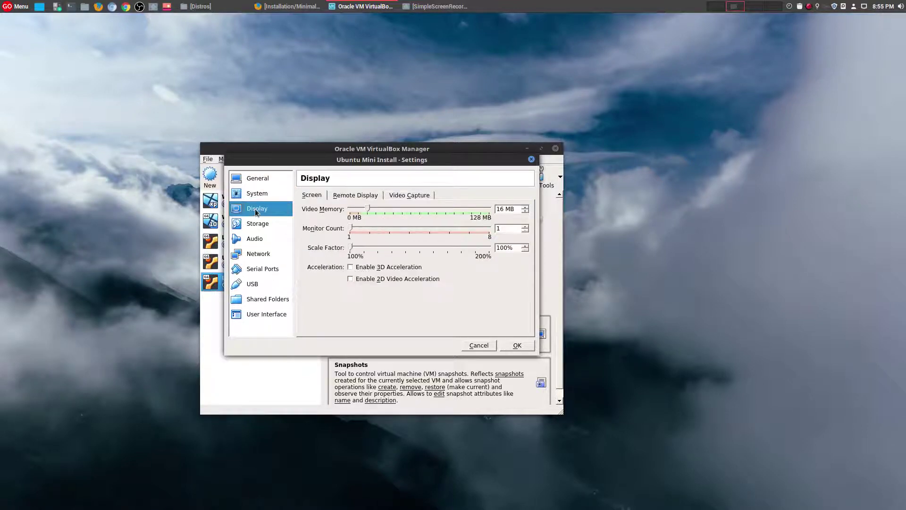
{"action": "left_click_drag", "start_coordinate": [368, 209], "coordinate": [484, 224]}
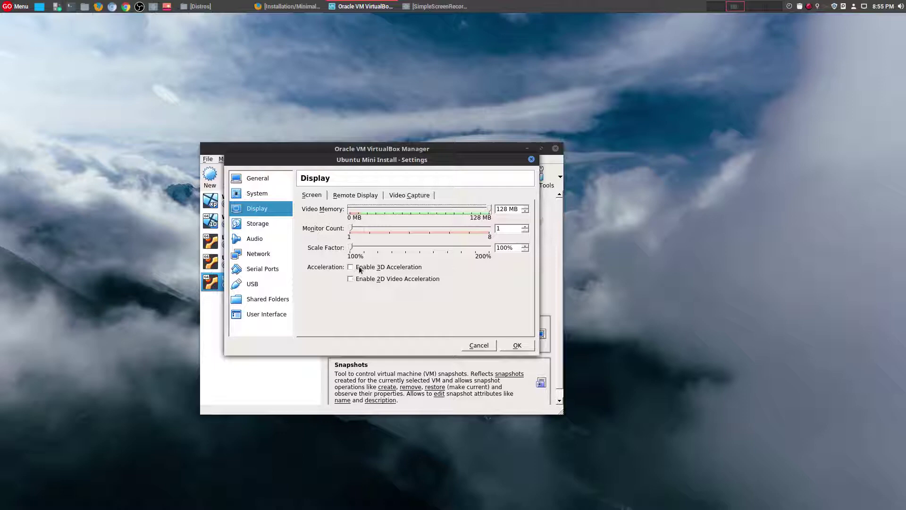
{"action": "left_click", "coordinate": [257, 224]}
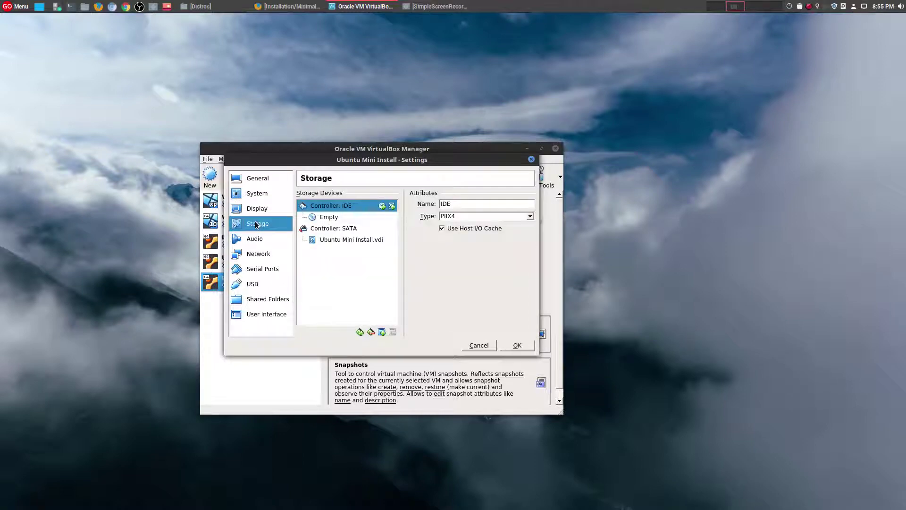
{"action": "left_click", "coordinate": [325, 218]}
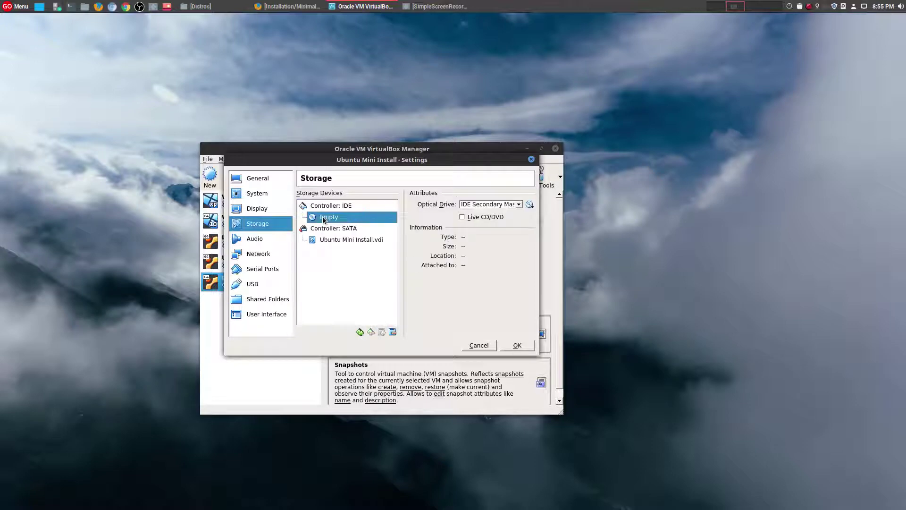
{"action": "left_click", "coordinate": [530, 206]}
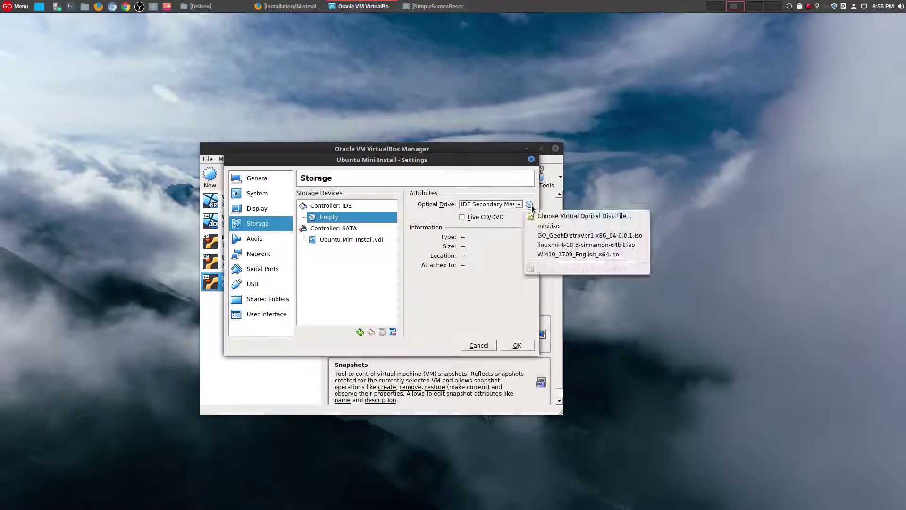
{"action": "left_click", "coordinate": [557, 218]}
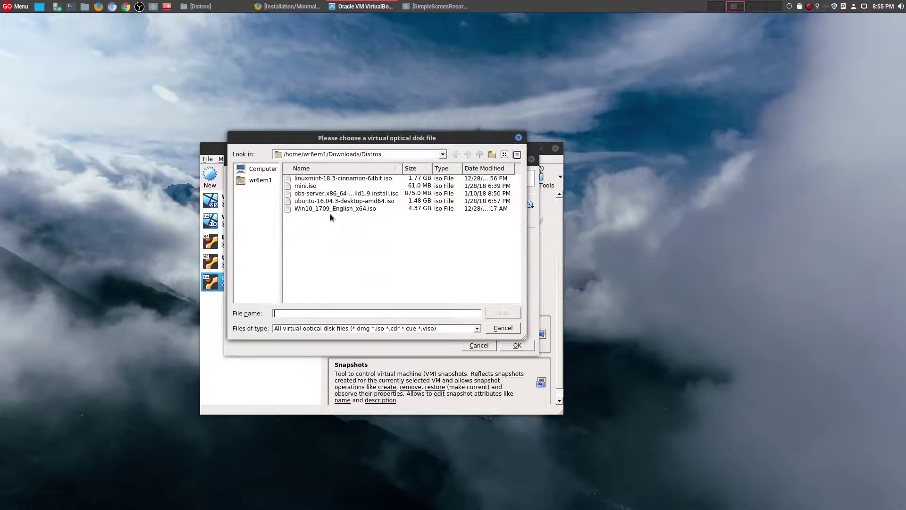
{"action": "left_click", "coordinate": [503, 327]}
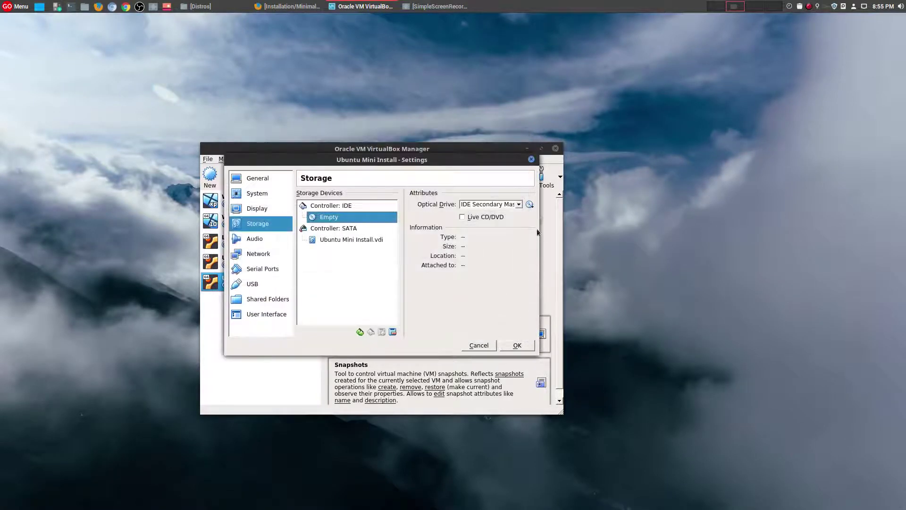
{"action": "left_click", "coordinate": [528, 205]}
{"action": "left_click", "coordinate": [543, 224]}
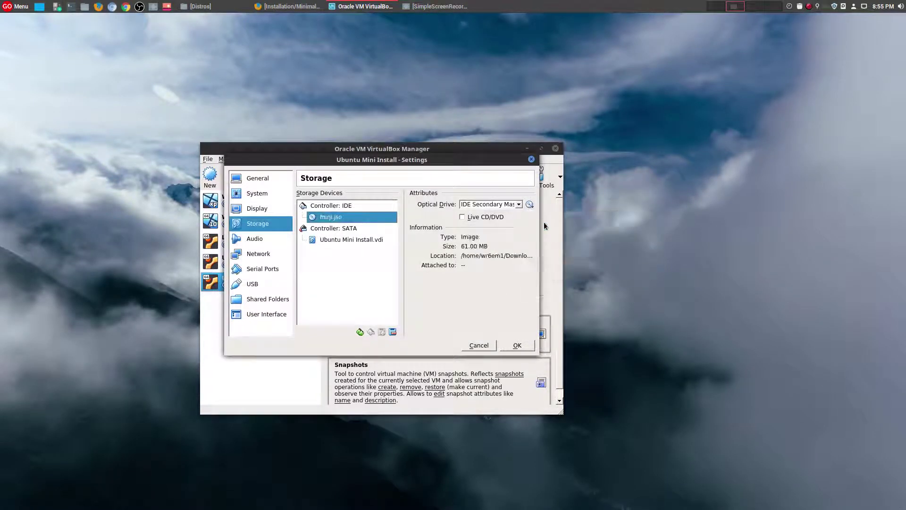
- Look through the machine's audio, network and serial port settings, and save the changed configuration
{"action": "left_click", "coordinate": [265, 240]}
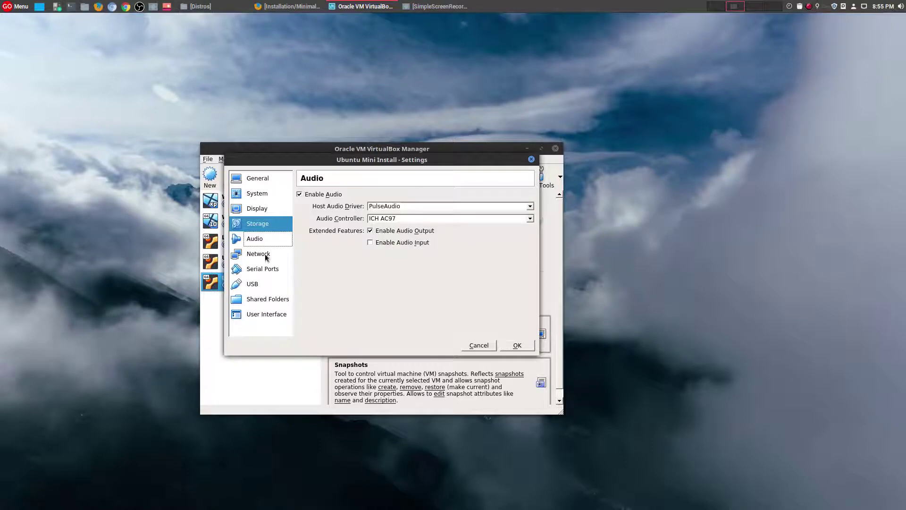
{"action": "left_click", "coordinate": [265, 254]}
{"action": "left_click", "coordinate": [270, 269]}
{"action": "left_click", "coordinate": [512, 345]}
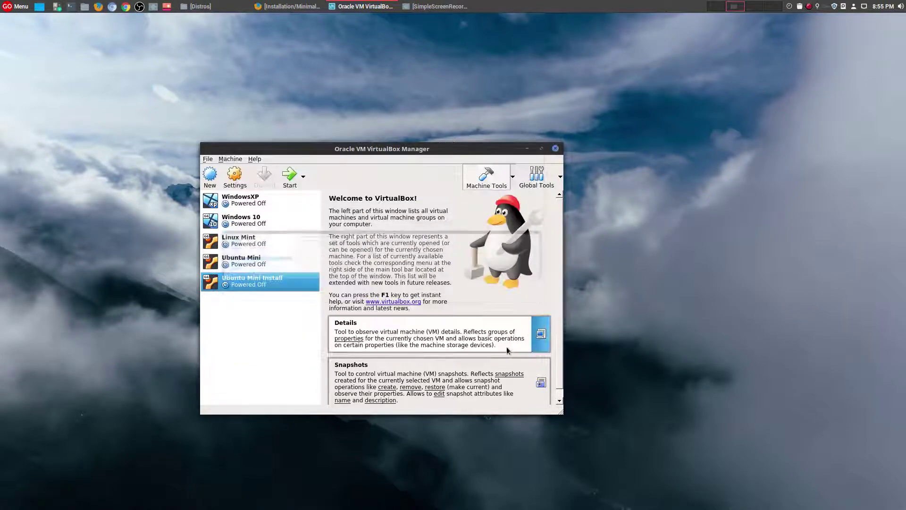
- Start the Ubuntu Mini Install machine and boot the standard Install option from the installer boot menu
{"action": "left_click", "coordinate": [290, 176]}
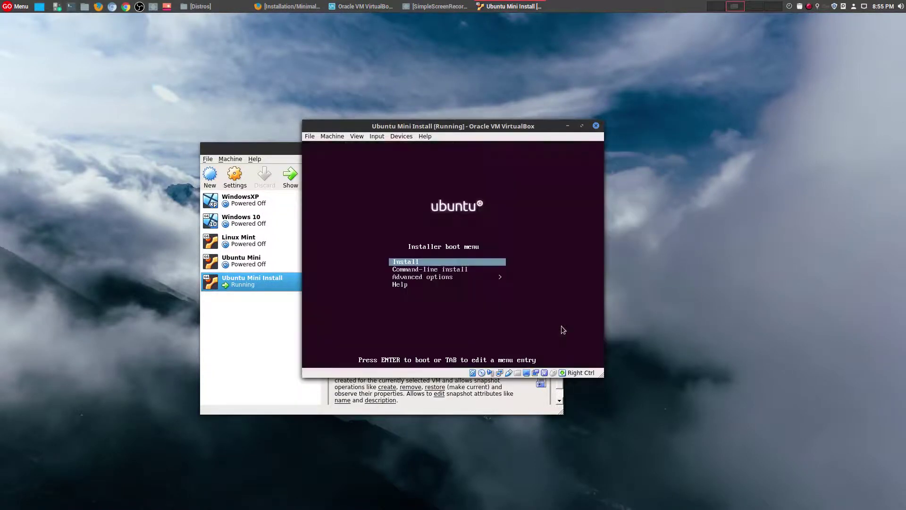
{"action": "key", "text": "Down"}
{"action": "key", "text": "Down"}
{"action": "key", "text": "Down"}
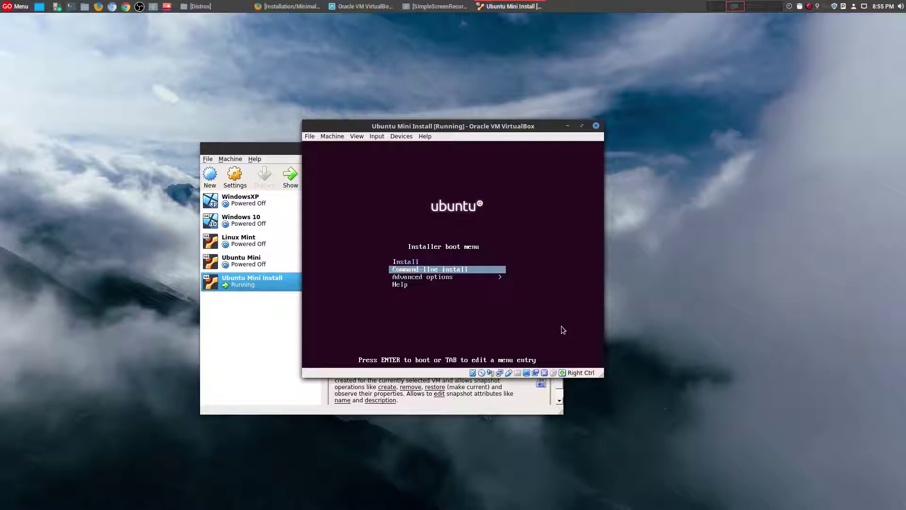
{"action": "key", "text": "Up"}
{"action": "key", "text": "Up"}
{"action": "key", "text": "Up"}
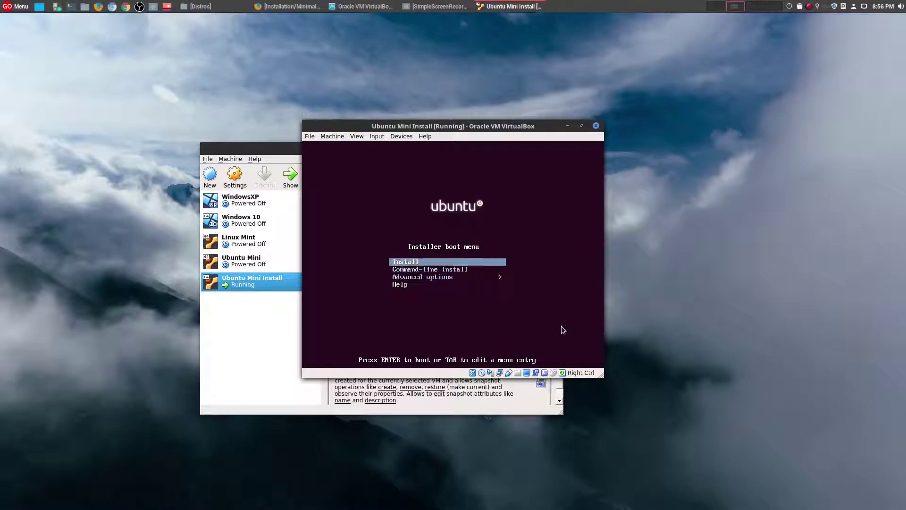
{"action": "key", "text": "Return"}
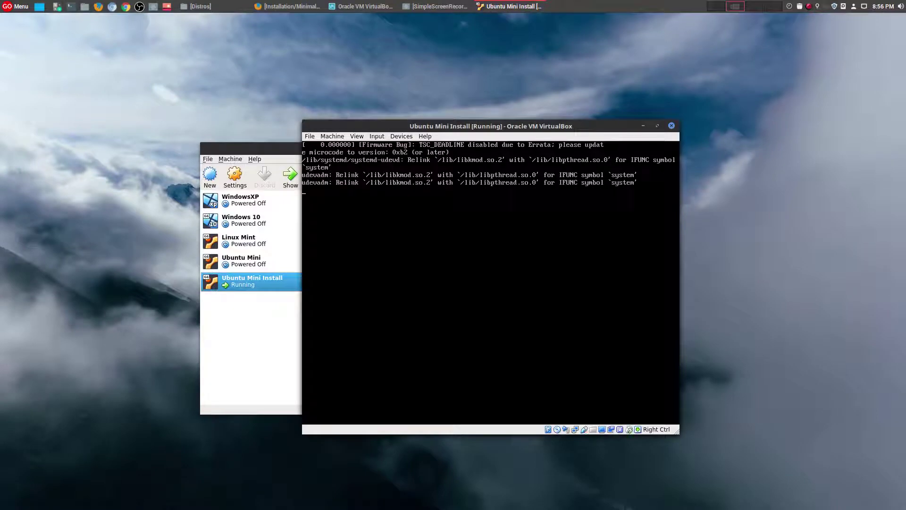
- Minimize the VirtualBox Manager window and move the running machine's window to a clear area of the desktop
{"action": "left_click_drag", "start_coordinate": [245, 146], "coordinate": [86, 138]}
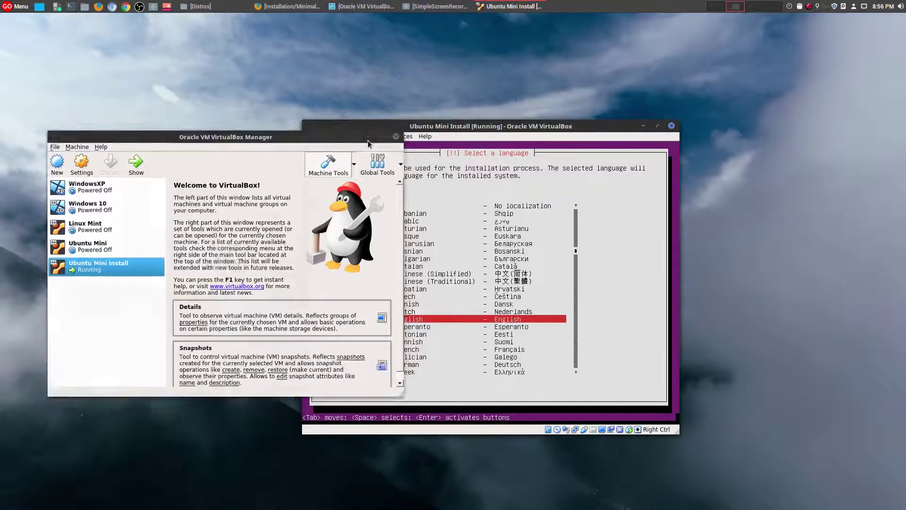
{"action": "left_click", "coordinate": [367, 138]}
{"action": "left_click_drag", "start_coordinate": [396, 129], "coordinate": [314, 97]}
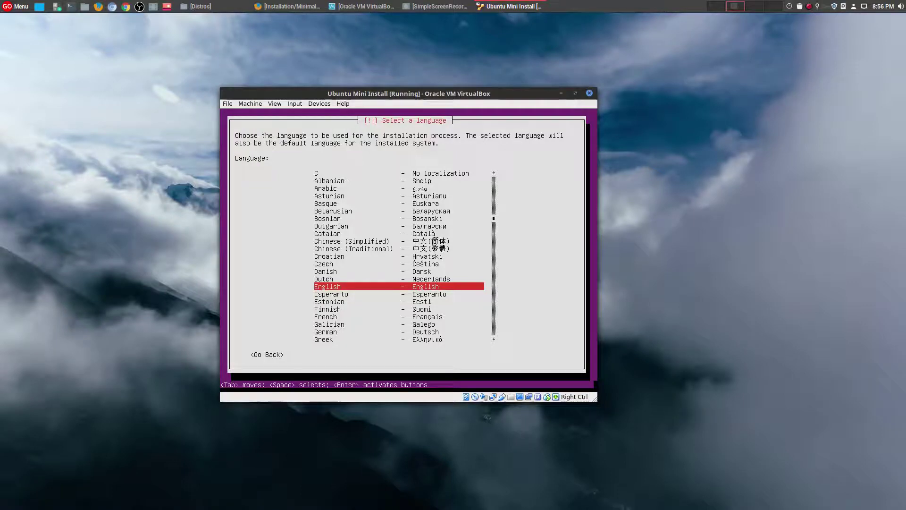
- Localize the installation with English, United States and the English (US) keyboard layout, declining automatic layout detection
{"action": "key", "text": "Return"}
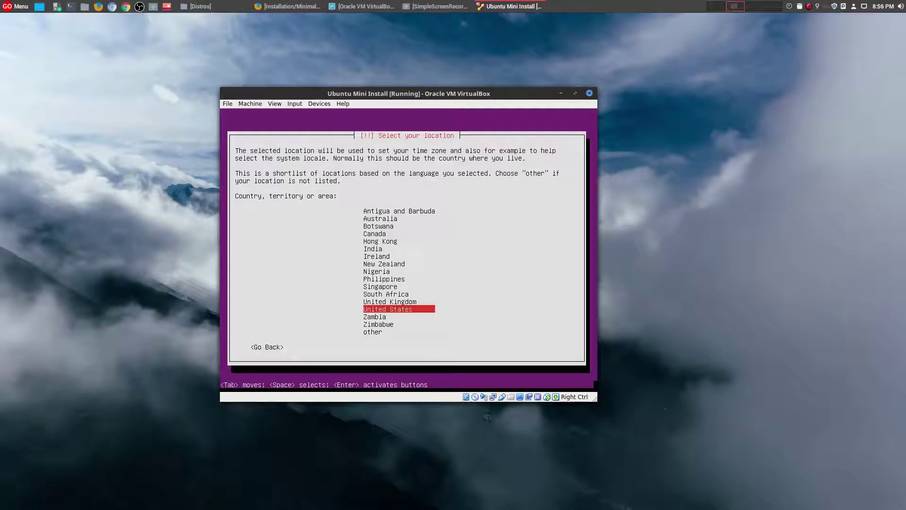
{"action": "key", "text": "Return"}
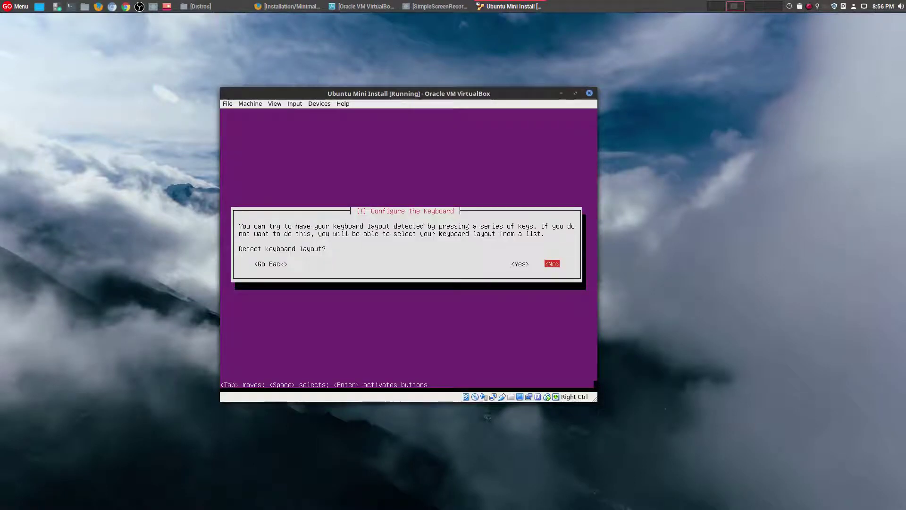
{"action": "key", "text": "Left"}
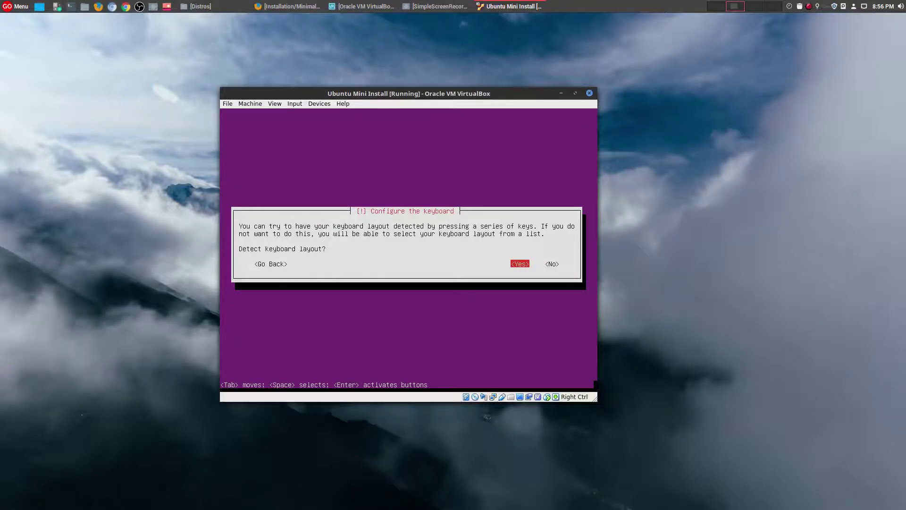
{"action": "key", "text": "Right"}
{"action": "key", "text": "Return"}
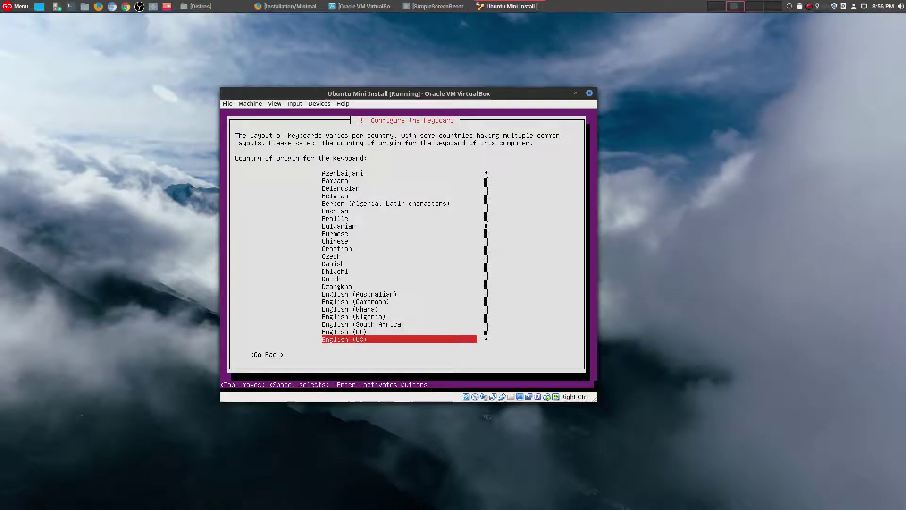
{"action": "key", "text": "Return"}
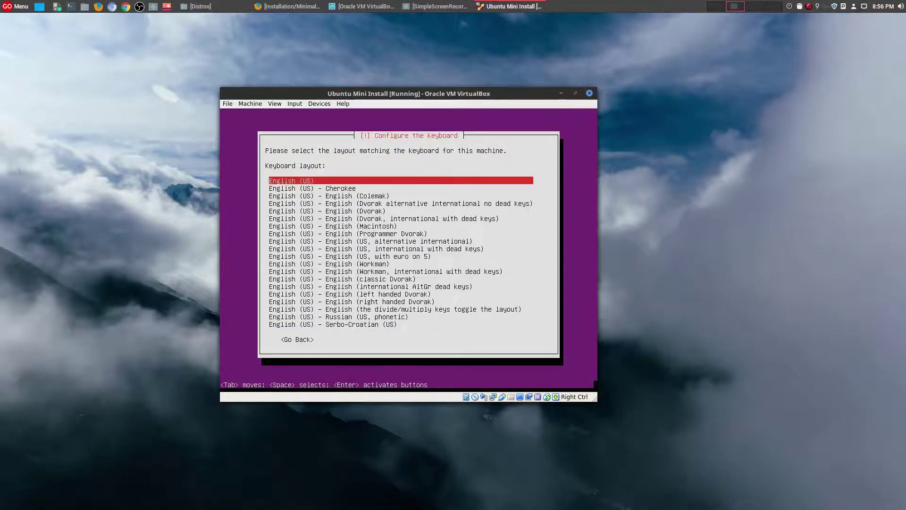
{"action": "key", "text": "Return"}
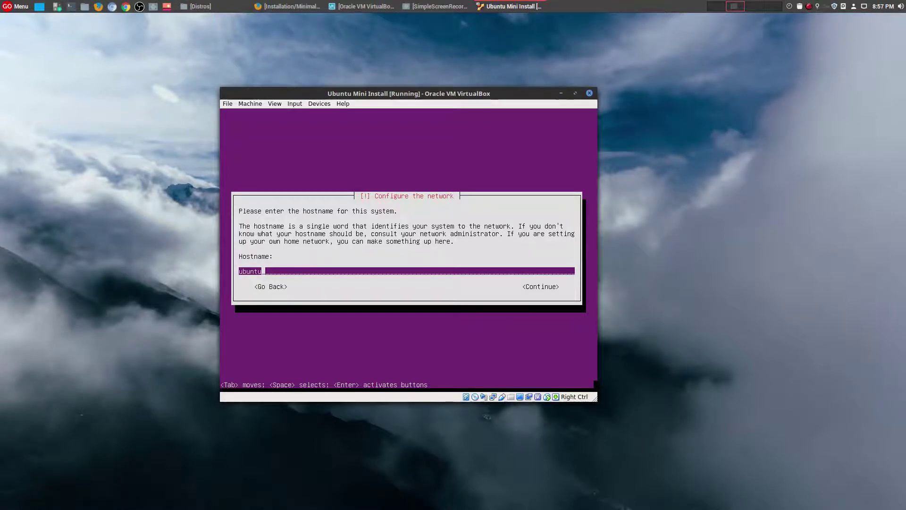
- Accept "ubuntu" as the hostname for the new system and continue
{"action": "key", "text": "Tab"}
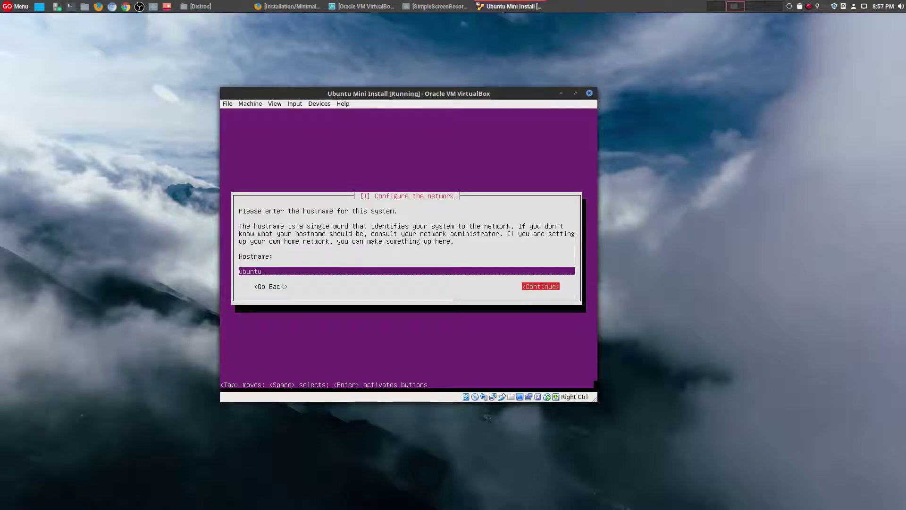
{"action": "key", "text": "Tab"}
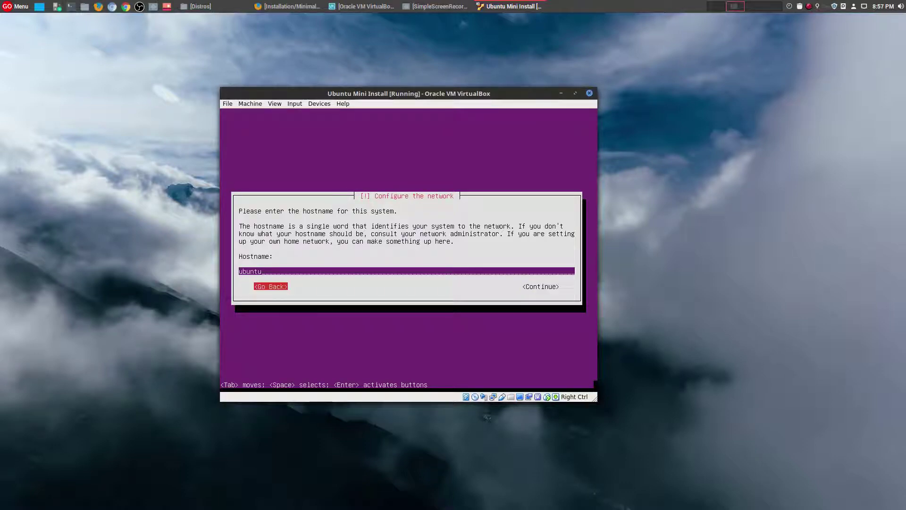
{"action": "key", "text": "Tab"}
{"action": "key", "text": "Tab"}
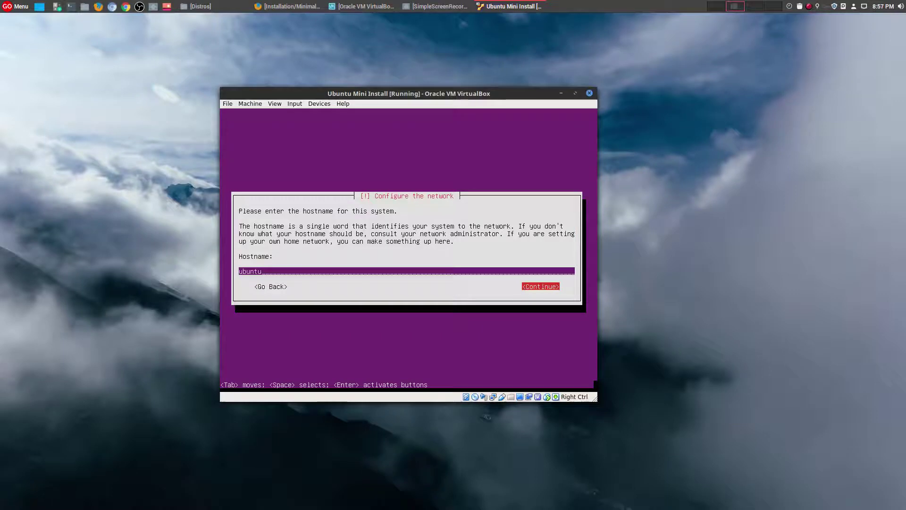
{"action": "key", "text": "Return"}
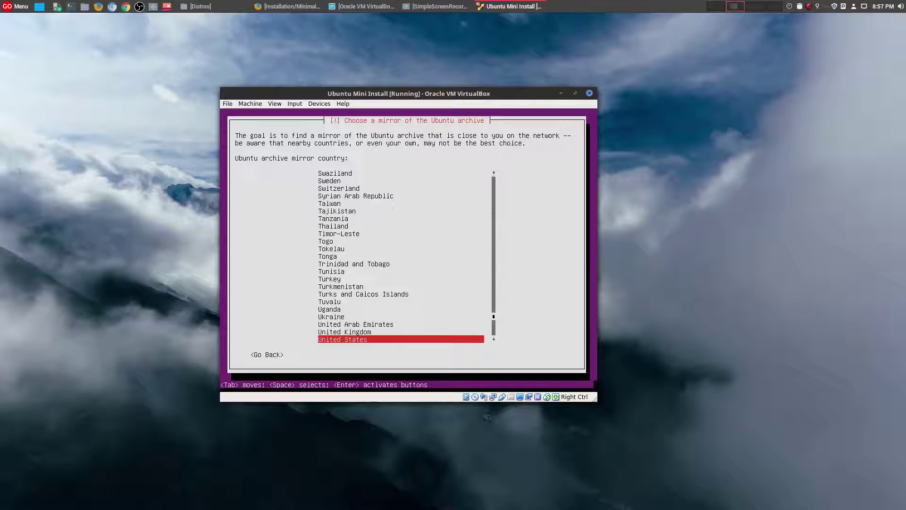
- Choose the United States archive mirror us.archive.ubuntu.com and continue with the HTTP proxy left blank
{"action": "key", "text": "Return"}
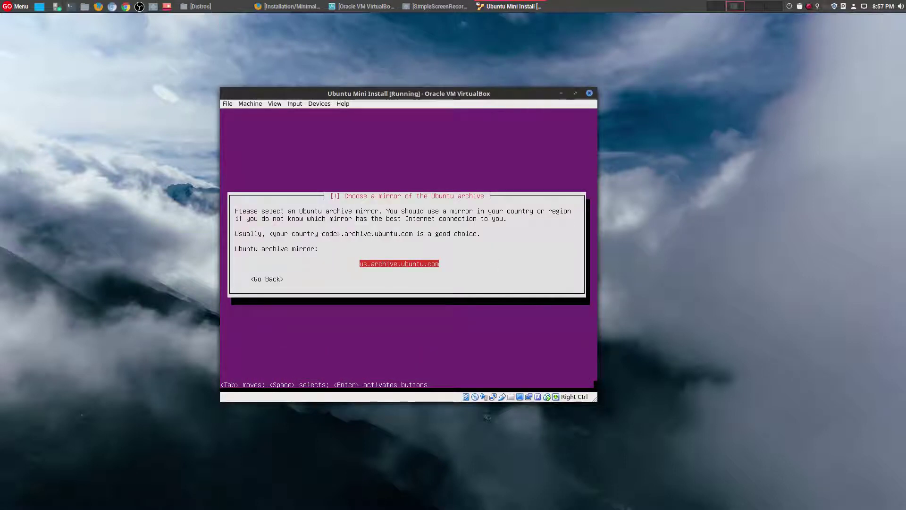
{"action": "key", "text": "Return"}
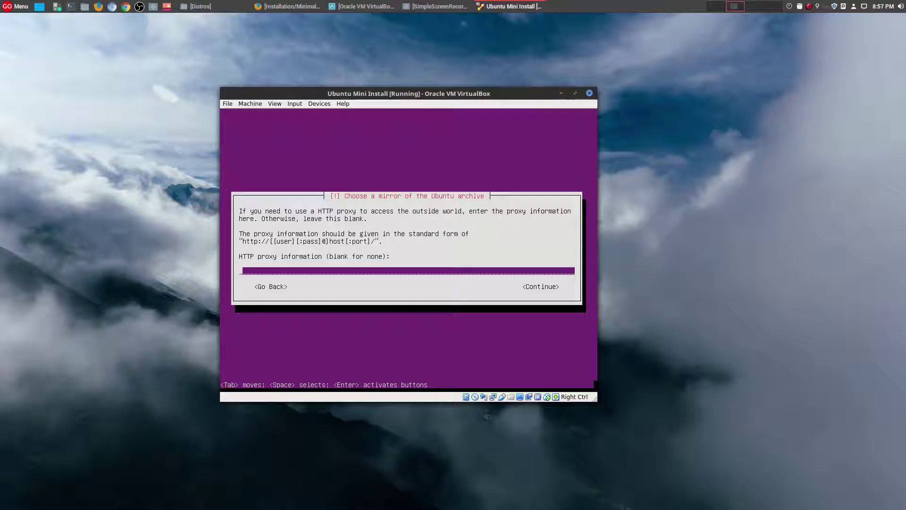
{"action": "key", "text": "Tab"}
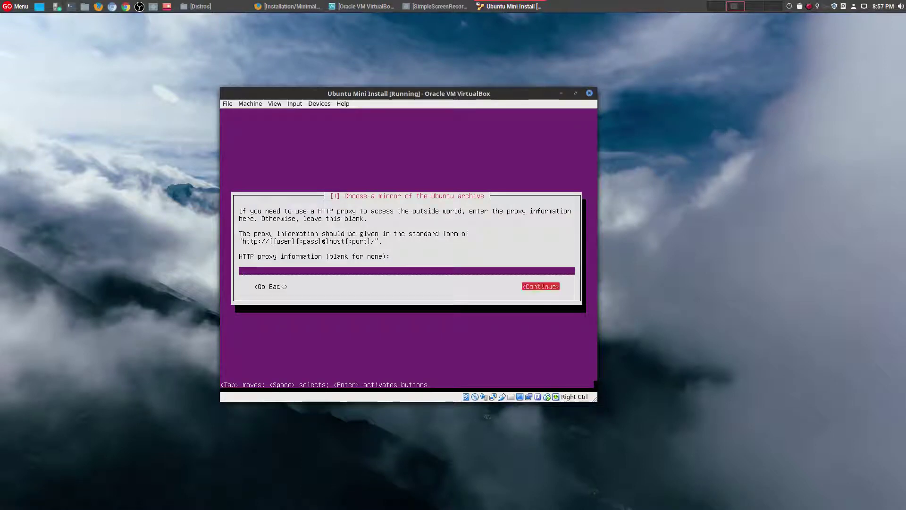
{"action": "key", "text": "Return"}
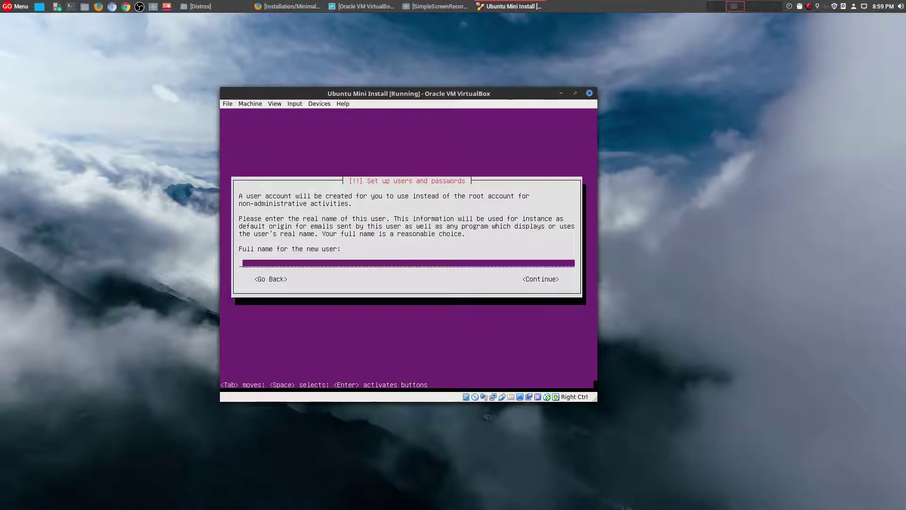
- Enter the new user's full name and accept the suggested username for the account
{"action": "type", "text": "gogeek"}
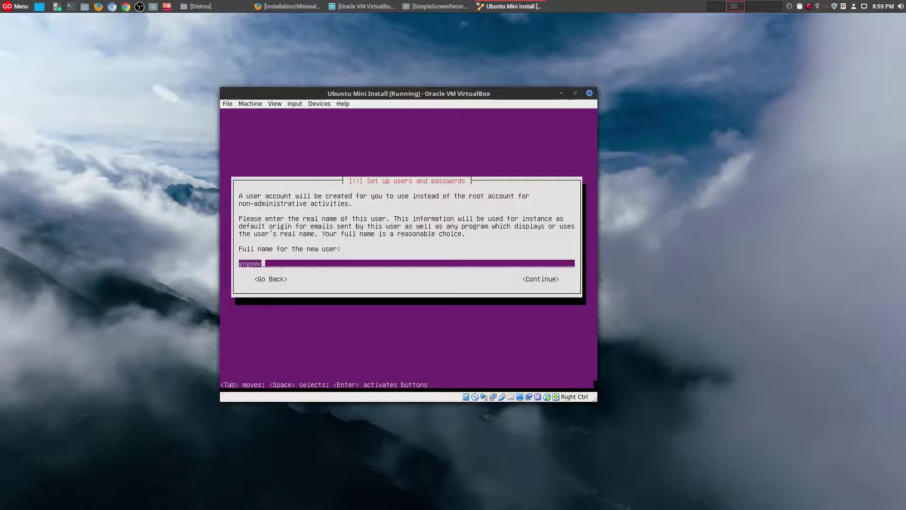
{"action": "key", "text": "Tab"}
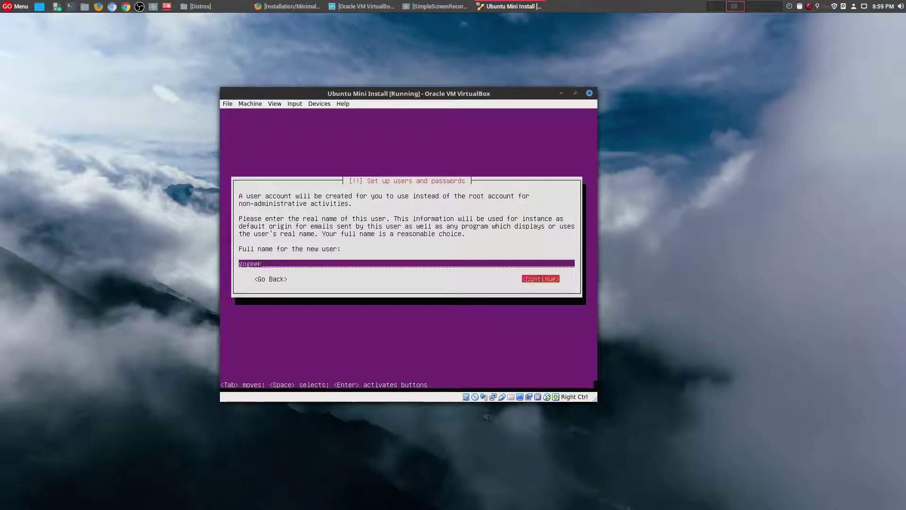
{"action": "key", "text": "Return"}
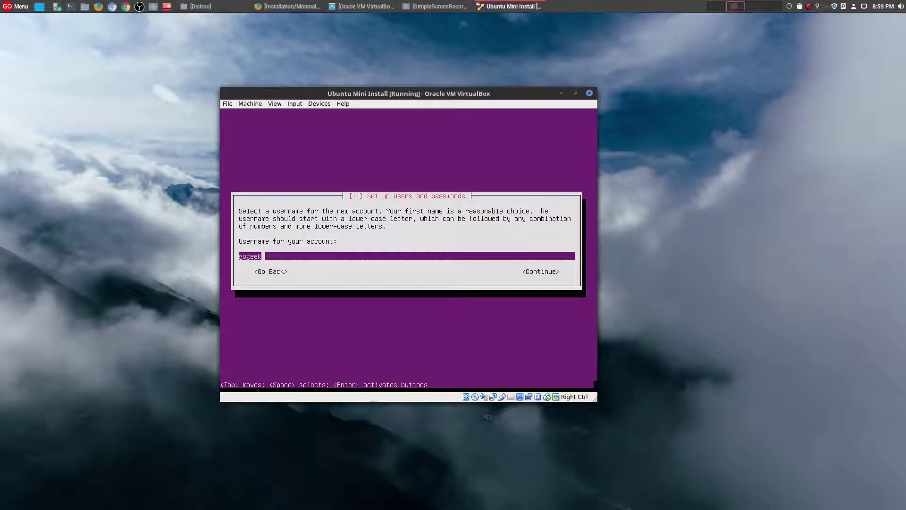
{"action": "key", "text": "Tab"}
{"action": "key", "text": "Return"}
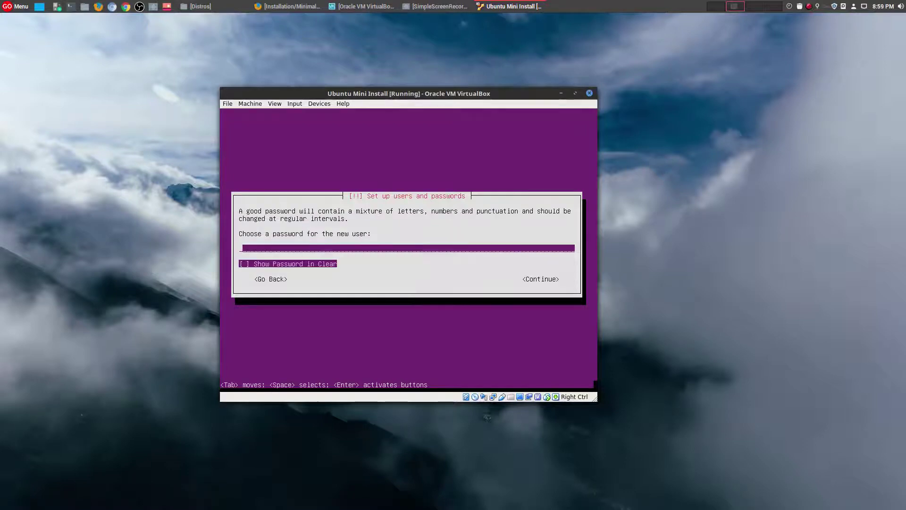
- Enter and verify the new user's account password, and agree to use the weak password
{"action": "type", "text": "*******"}
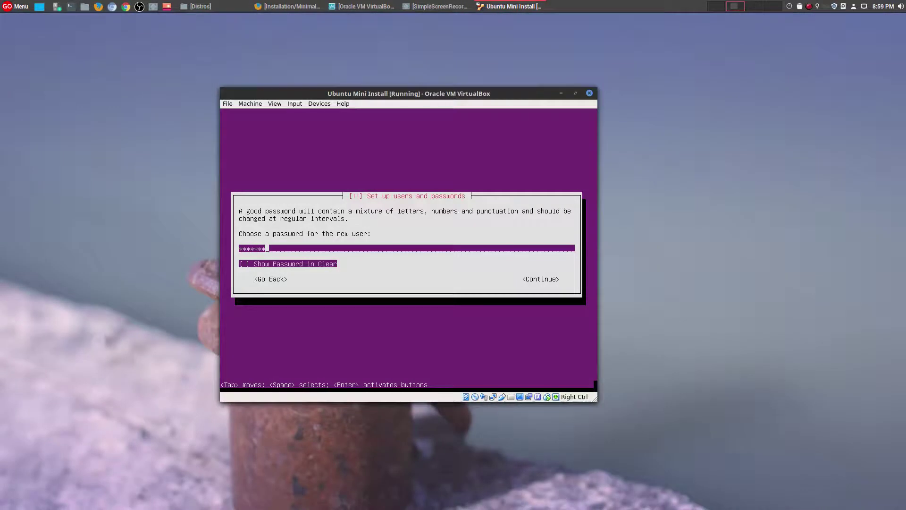
{"action": "key", "text": "Tab"}
{"action": "key", "text": "Tab"}
{"action": "key", "text": "Tab"}
{"action": "key", "text": "Return"}
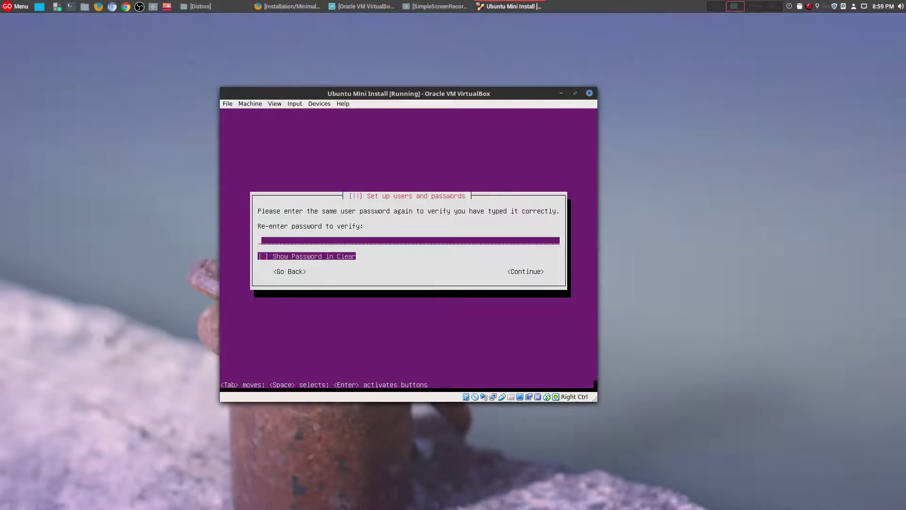
{"action": "type", "text": "*******"}
{"action": "key", "text": "Tab"}
{"action": "key", "text": "Tab"}
{"action": "key", "text": "Return"}
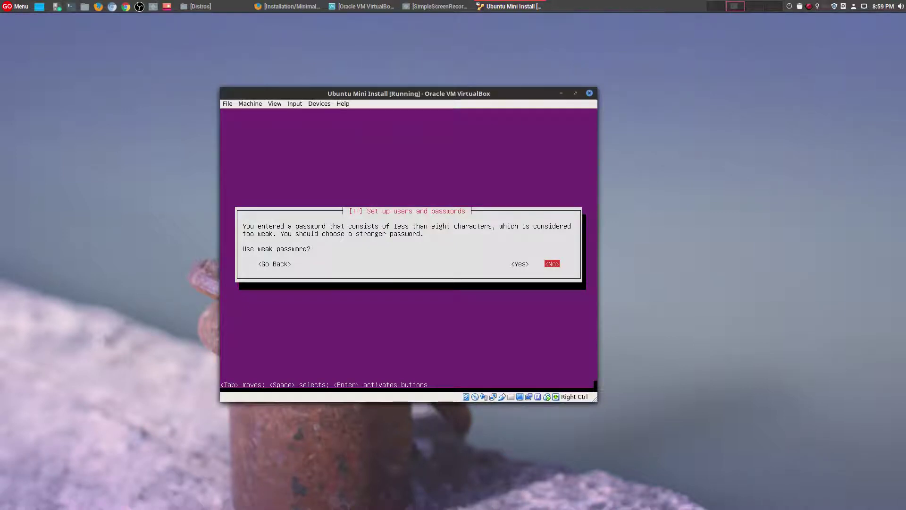
{"action": "key", "text": "Left"}
{"action": "key", "text": "Return"}
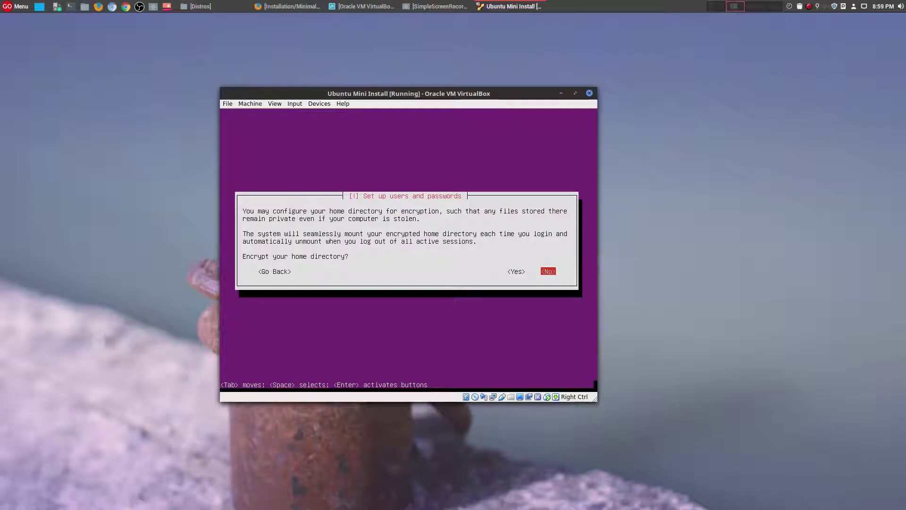
- Decline encryption of the home directory and accept America/Chicago as the time zone
{"action": "key", "text": "Return"}
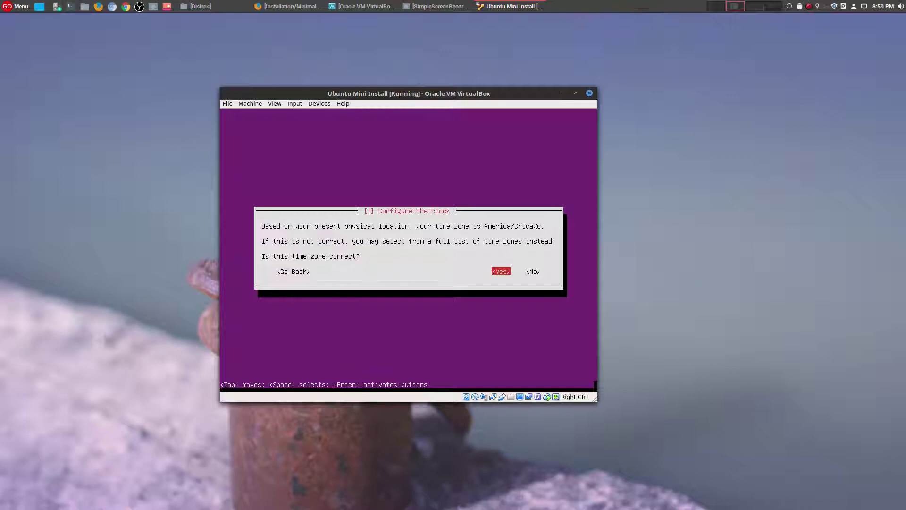
{"action": "key", "text": "Return"}
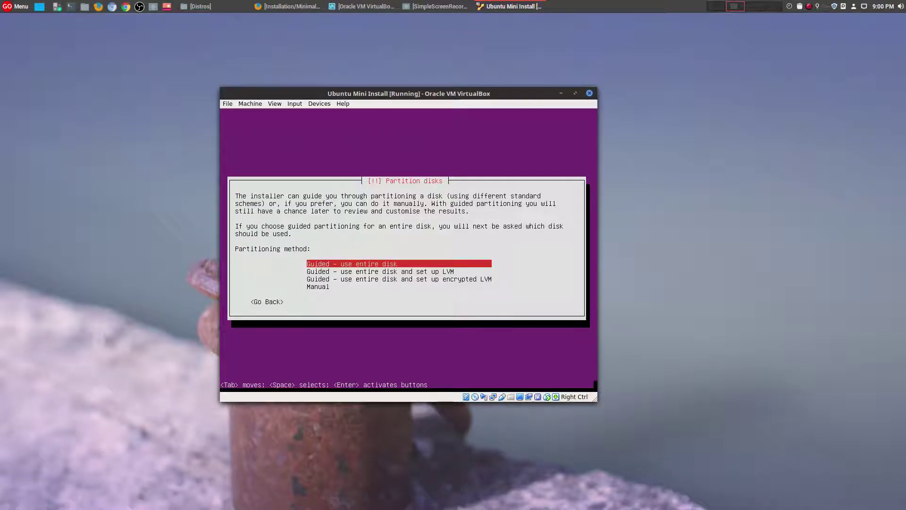
- Partition the entire sda virtual disk with the guided method, writing the changes to disk, and choose no automatic updates
{"action": "key", "text": "Return"}
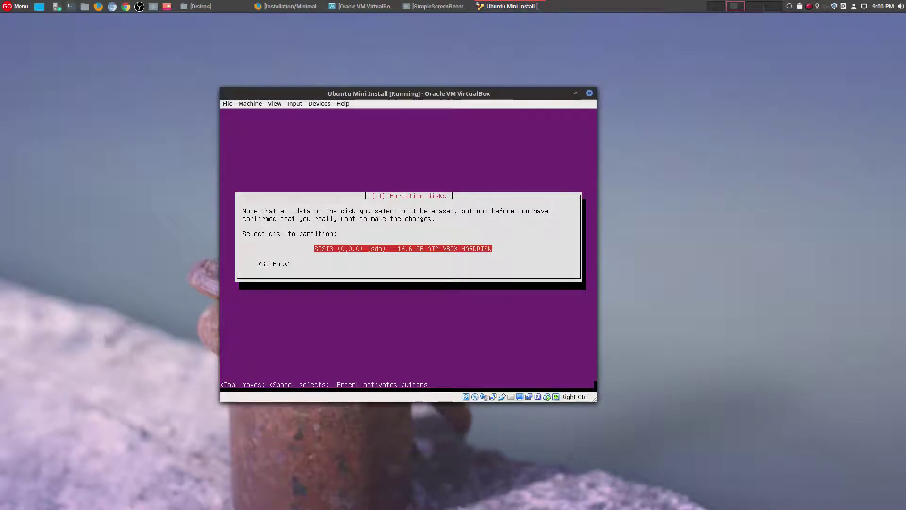
{"action": "key", "text": "Return"}
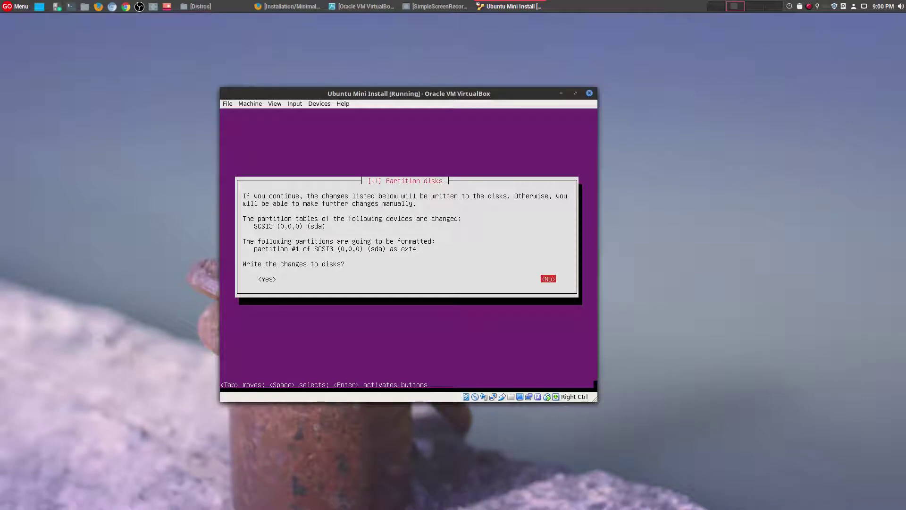
{"action": "key", "text": "Tab"}
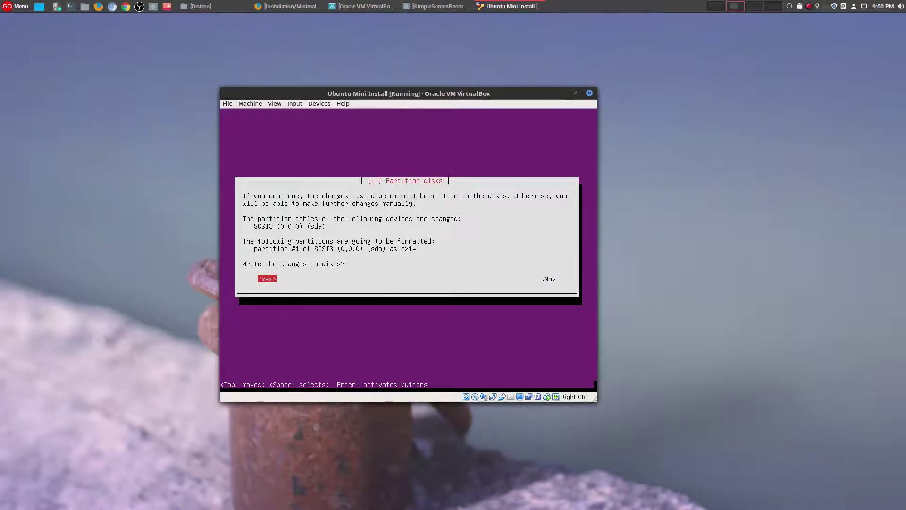
{"action": "key", "text": "Return"}
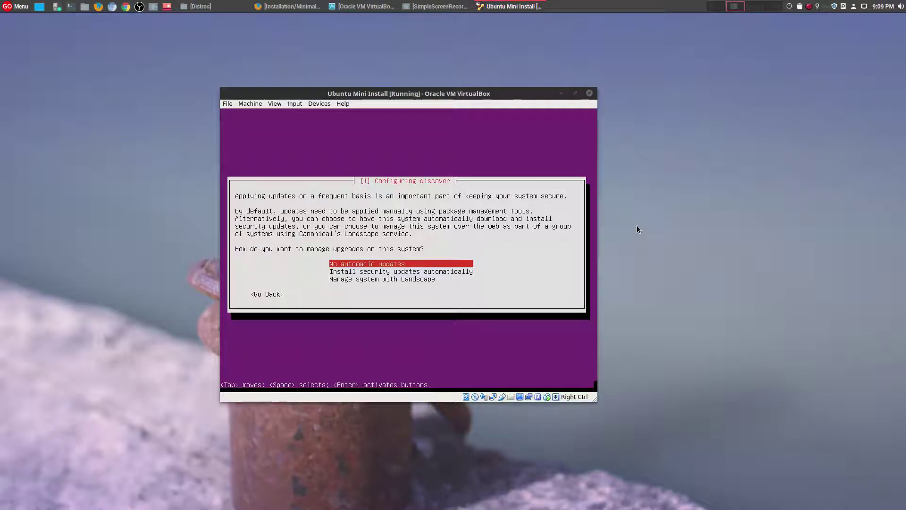
{"action": "key", "text": "Return"}
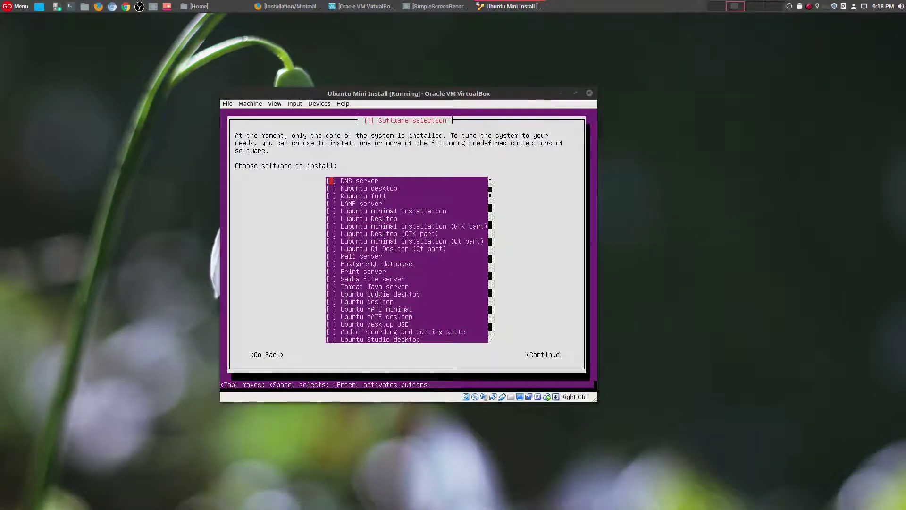
- Look through the whole list of predefined software collections offered for installation
{"action": "left_click", "coordinate": [533, 232]}
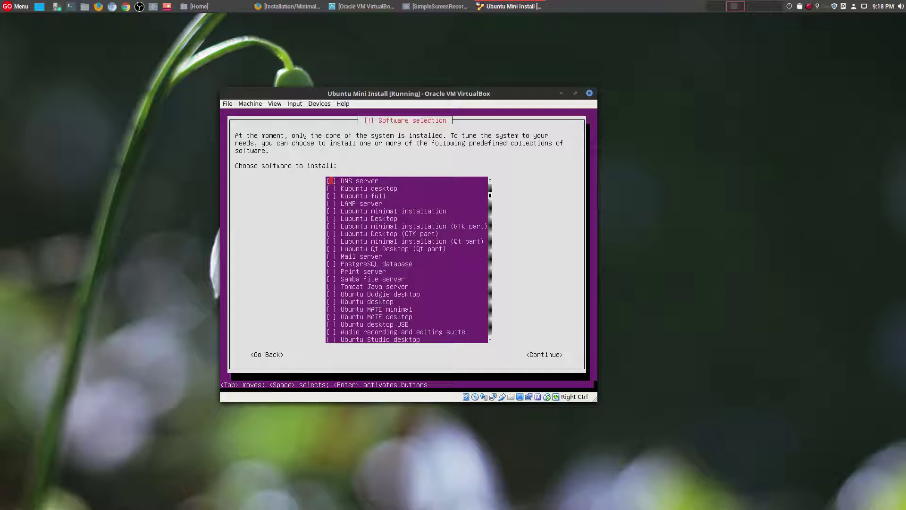
{"action": "key", "text": "Down"}
{"action": "key", "text": "Down"}
{"action": "key", "text": "Down"}
{"action": "key", "text": "Down"}
{"action": "key", "text": "Down"}
{"action": "key", "text": "Down"}
{"action": "key", "text": "Down"}
{"action": "key", "text": "Down"}
{"action": "key", "text": "Down"}
{"action": "key", "text": "Down"}
{"action": "key", "text": "Down"}
{"action": "key", "text": "Down"}
{"action": "key", "text": "Down"}
{"action": "key", "text": "Down"}
{"action": "key", "text": "Down"}
{"action": "key", "text": "Down"}
{"action": "key", "text": "Down"}
{"action": "key", "text": "Down"}
{"action": "key", "text": "Down"}
{"action": "key", "text": "Down"}
{"action": "key", "text": "Down"}
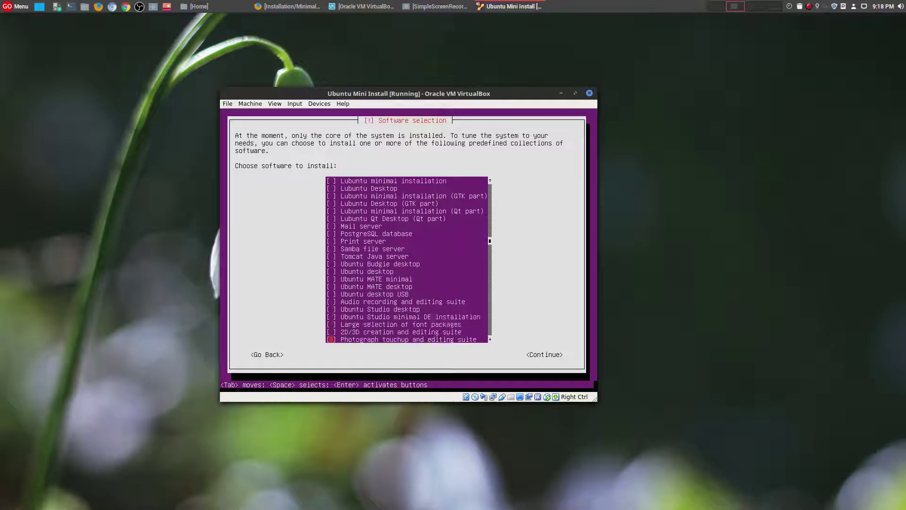
{"action": "key", "text": "Down"}
{"action": "key", "text": "Down"}
{"action": "key", "text": "Down"}
{"action": "key", "text": "Down"}
{"action": "key", "text": "Down"}
{"action": "key", "text": "Down"}
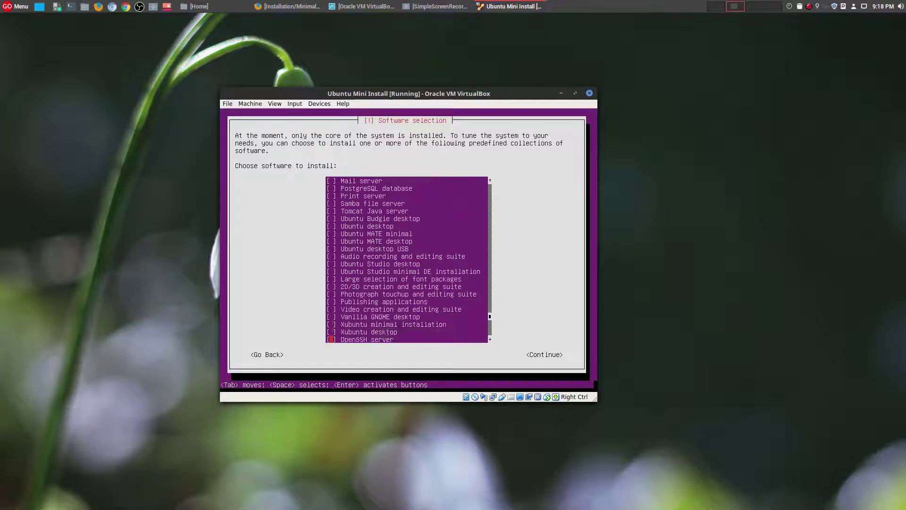
{"action": "key", "text": "Down"}
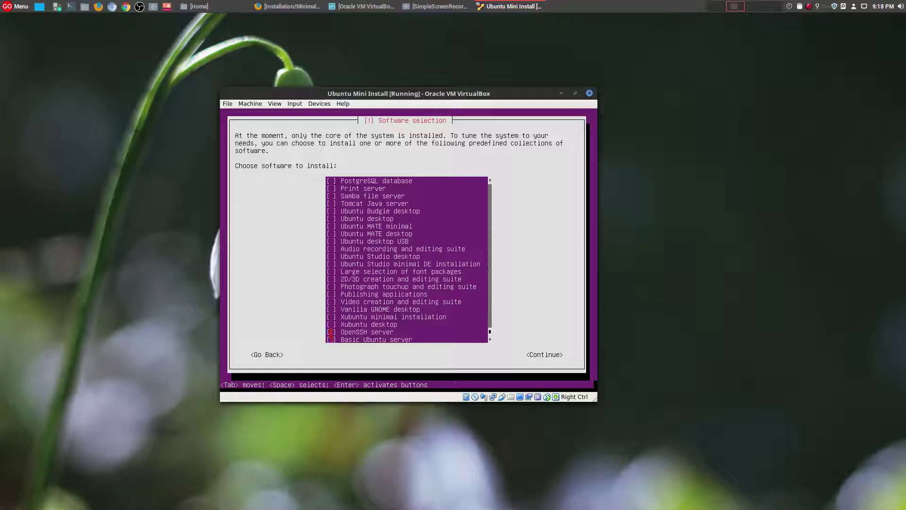
{"action": "key", "text": "Up"}
{"action": "key", "text": "Up"}
{"action": "key", "text": "Up"}
{"action": "key", "text": "Up"}
{"action": "key", "text": "Up"}
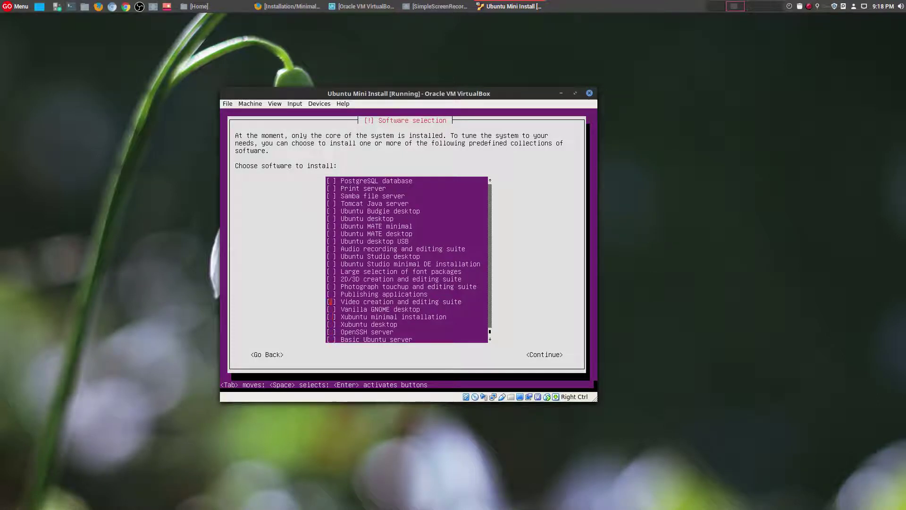
{"action": "key", "text": "Up"}
{"action": "key", "text": "Up"}
{"action": "key", "text": "Up"}
{"action": "key", "text": "Up"}
{"action": "key", "text": "Up"}
{"action": "key", "text": "Up"}
{"action": "key", "text": "Up"}
{"action": "key", "text": "Up"}
{"action": "key", "text": "Up"}
{"action": "key", "text": "Up"}
{"action": "key", "text": "Up"}
{"action": "key", "text": "Up"}
{"action": "key", "text": "Up"}
{"action": "key", "text": "Up"}
{"action": "key", "text": "Up"}
{"action": "key", "text": "Up"}
{"action": "key", "text": "Up"}
{"action": "key", "text": "Up"}
{"action": "key", "text": "Up"}
{"action": "key", "text": "Up"}
{"action": "key", "text": "Up"}
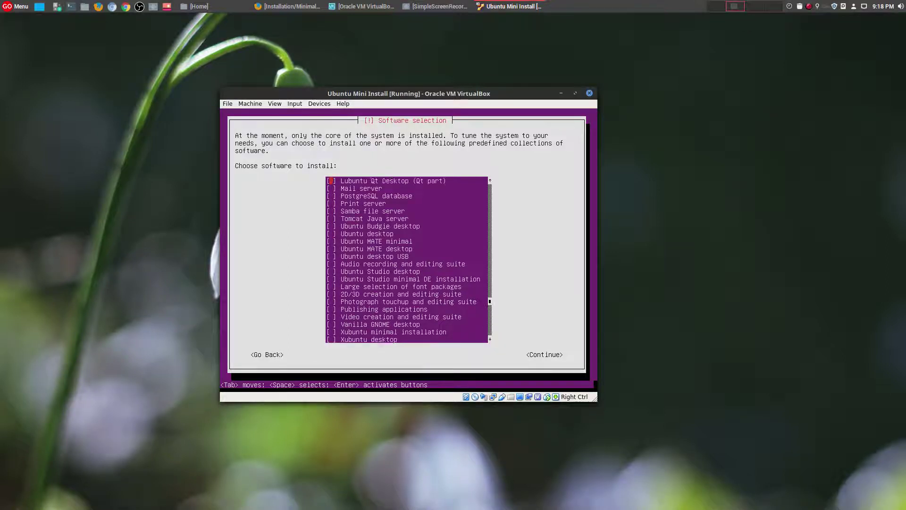
{"action": "key", "text": "Up"}
{"action": "key", "text": "Up"}
{"action": "key", "text": "Up"}
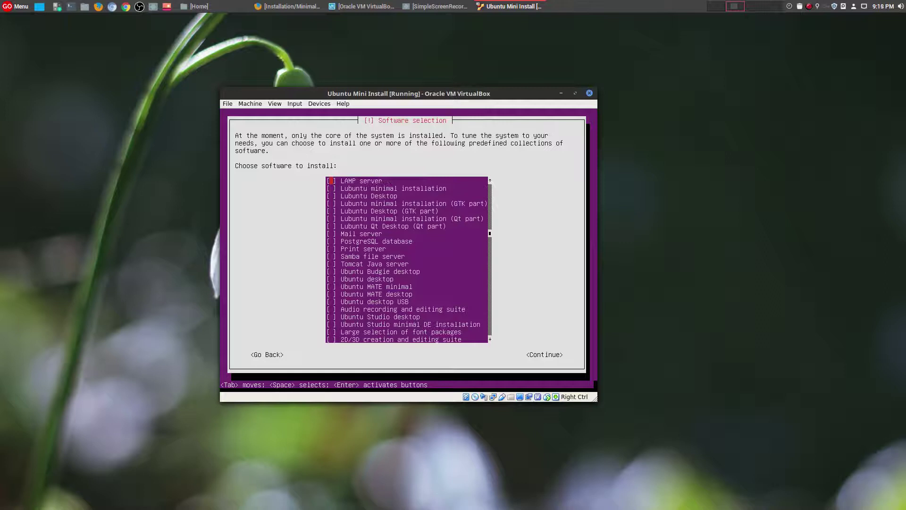
{"action": "key", "text": "Up"}
{"action": "key", "text": "Up"}
{"action": "key", "text": "Up"}
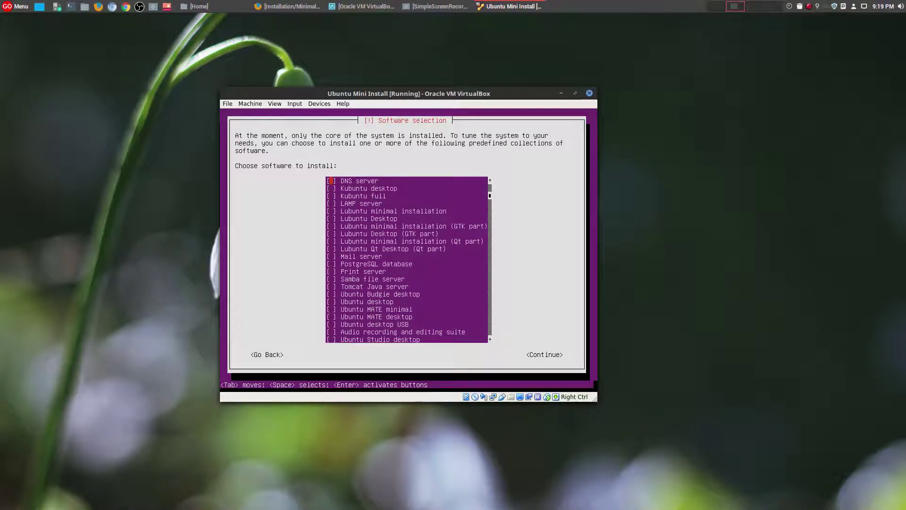
{"action": "key", "text": "Up"}
- Mark Kubuntu desktop for installation in the software selection list
{"action": "key", "text": "Down"}
{"action": "key", "text": "Down"}
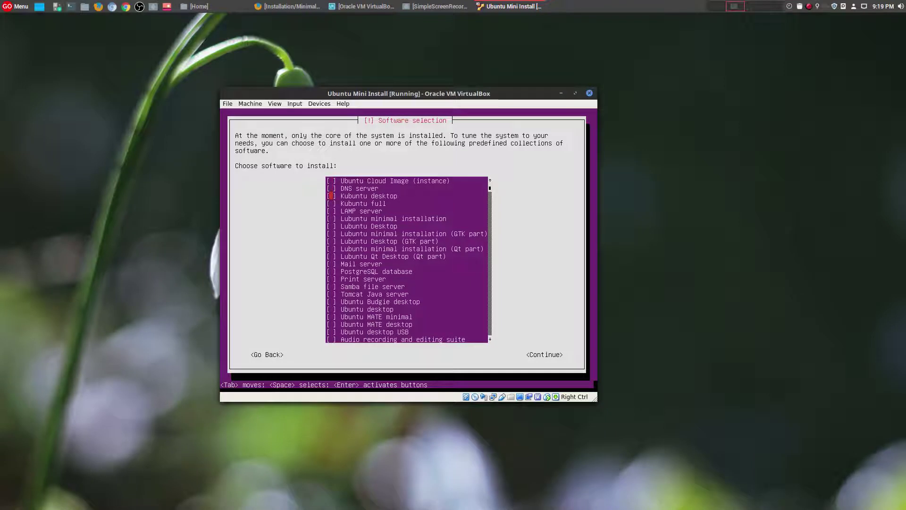
{"action": "key", "text": "space"}
- Mark the Audio recording and editing suite for installation as well
{"action": "key", "text": "Down"}
{"action": "key", "text": "Down"}
{"action": "key", "text": "Down"}
{"action": "key", "text": "Down"}
{"action": "key", "text": "Down"}
{"action": "key", "text": "Down"}
{"action": "key", "text": "Down"}
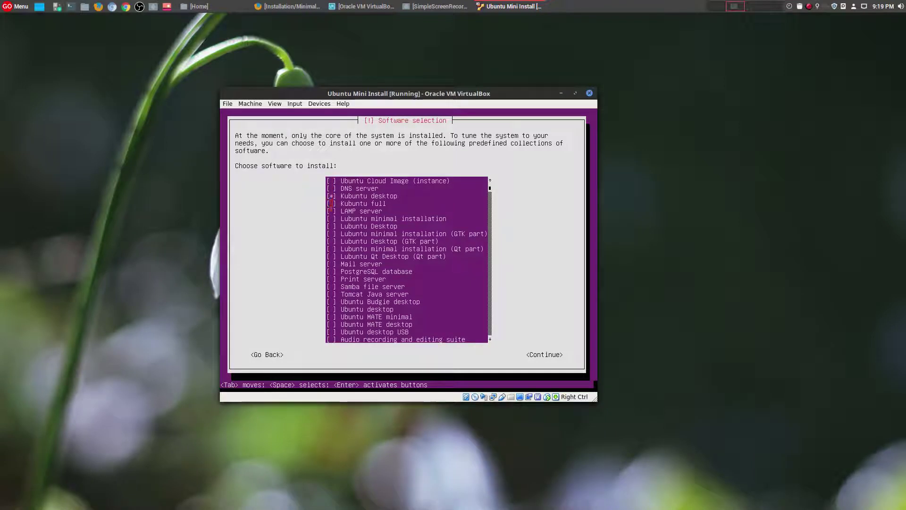
{"action": "key", "text": "Down"}
{"action": "key", "text": "Down"}
{"action": "key", "text": "Down"}
{"action": "key", "text": "Down"}
{"action": "key", "text": "Down"}
{"action": "key", "text": "Down"}
{"action": "key", "text": "Down"}
{"action": "key", "text": "Down"}
{"action": "key", "text": "Down"}
{"action": "key", "text": "Down"}
{"action": "key", "text": "Down"}
{"action": "key", "text": "Down"}
{"action": "key", "text": "Down"}
{"action": "key", "text": "Down"}
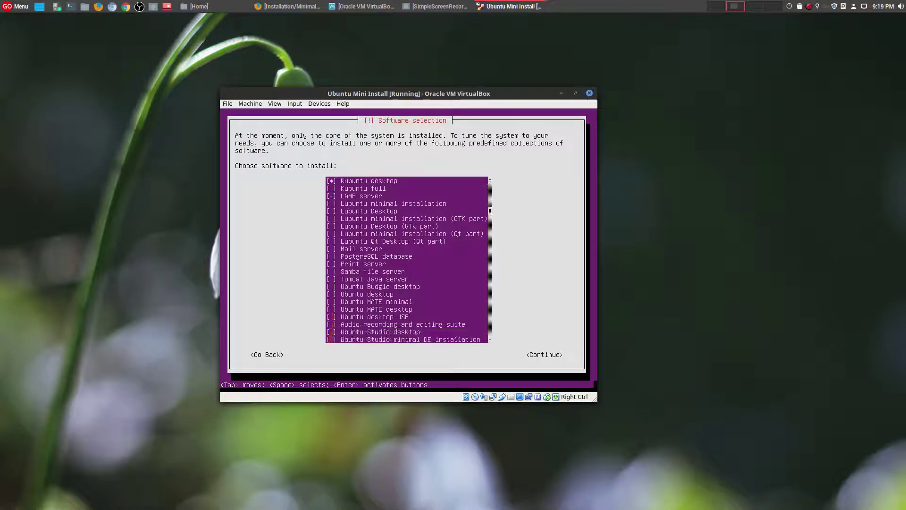
{"action": "key", "text": "Up"}
{"action": "key", "text": "space"}
- Mark the large selection of font packages and the 2D/3D creation, photograph touchup, publishing and video creation collections
{"action": "key", "text": "Down"}
{"action": "key", "text": "Down"}
{"action": "key", "text": "Down"}
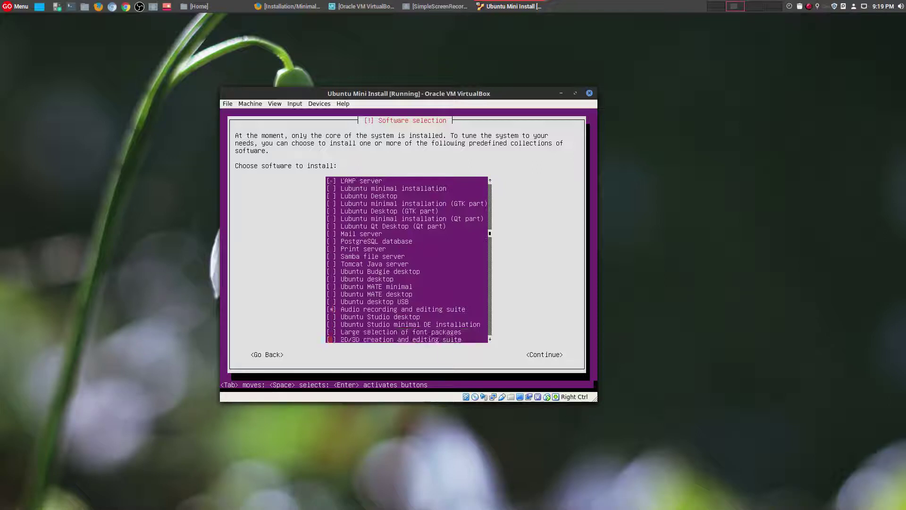
{"action": "key", "text": "space"}
{"action": "key", "text": "Down"}
{"action": "key", "text": "Down"}
{"action": "key", "text": "Down"}
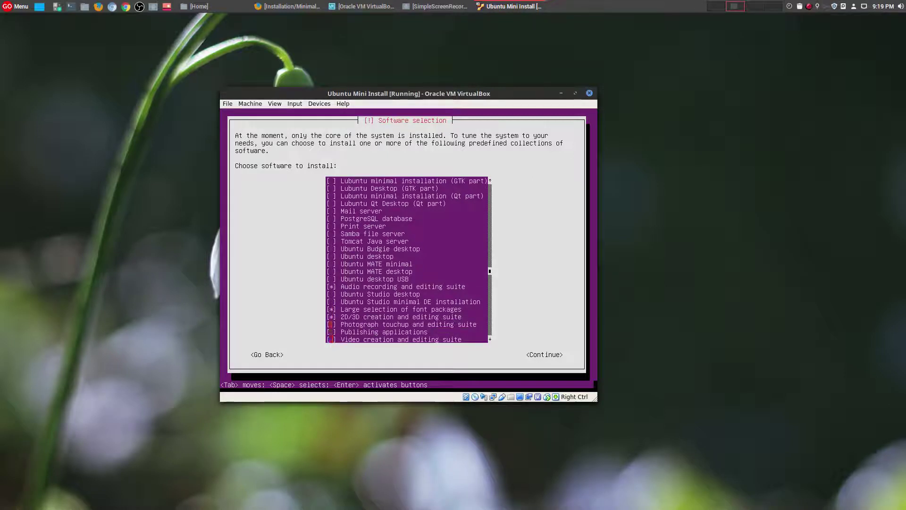
{"action": "key", "text": "Down"}
{"action": "key", "text": "space"}
{"action": "key", "text": "Down"}
{"action": "key", "text": "Down"}
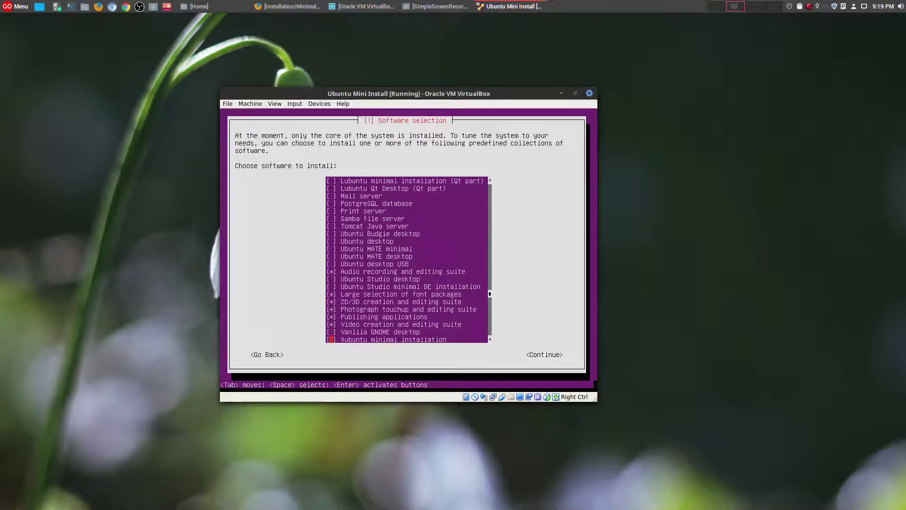
- Review the marked collections down to the end of the list and continue with installing the selected software
{"action": "key", "text": "Down"}
{"action": "key", "text": "Down"}
{"action": "key", "text": "Down"}
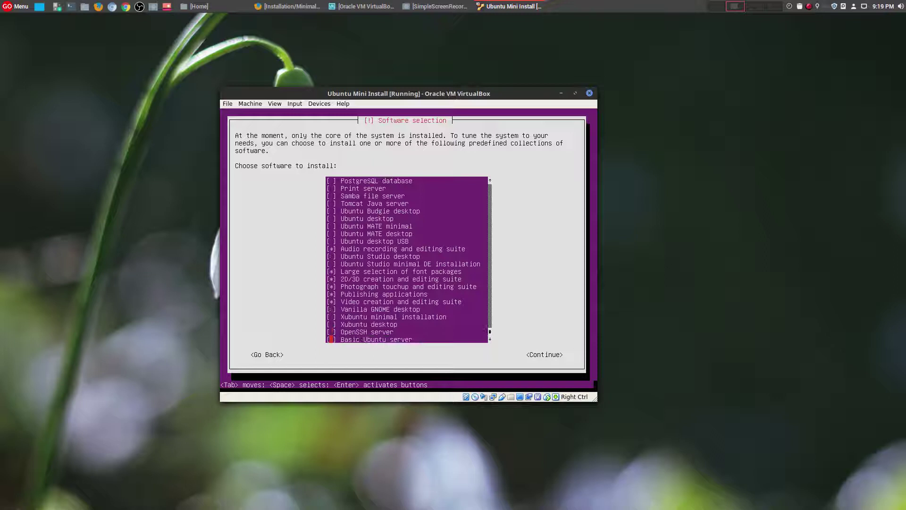
{"action": "key", "text": "Up"}
{"action": "key", "text": "Up"}
{"action": "key", "text": "Up"}
{"action": "key", "text": "Up"}
{"action": "key", "text": "Up"}
{"action": "key", "text": "Up"}
{"action": "key", "text": "Up"}
{"action": "key", "text": "Up"}
{"action": "key", "text": "Down"}
{"action": "key", "text": "Down"}
{"action": "key", "text": "Down"}
{"action": "key", "text": "Down"}
{"action": "key", "text": "Down"}
{"action": "key", "text": "Down"}
{"action": "key", "text": "Down"}
{"action": "key", "text": "Down"}
{"action": "key", "text": "Tab"}
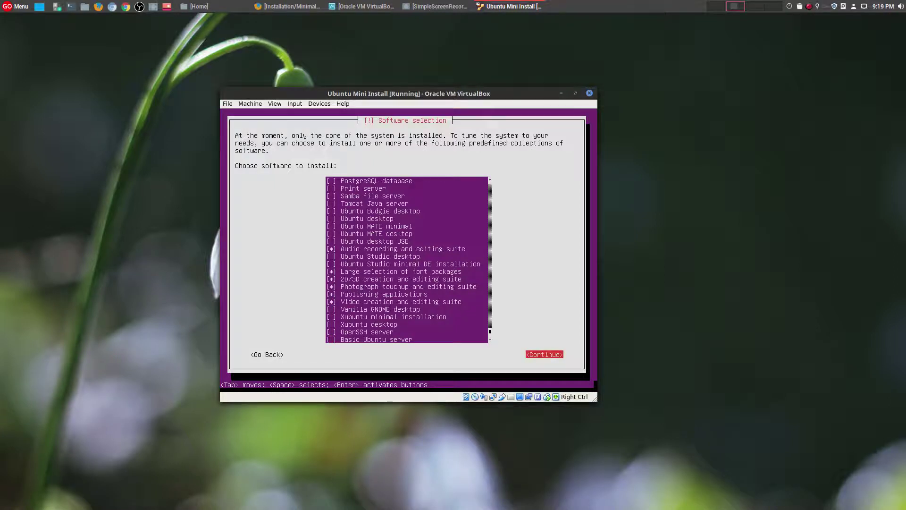
{"action": "key", "text": "Return"}
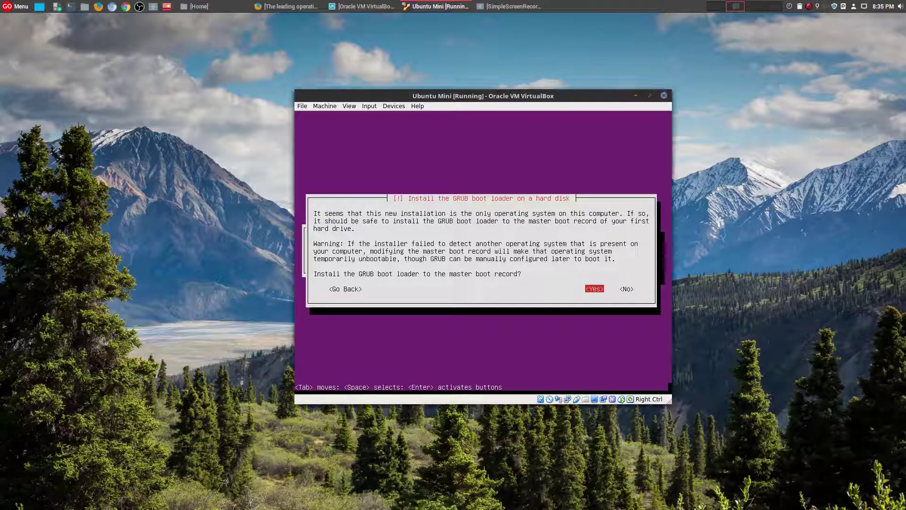
- Finish the installation with GRUB in the master boot record and the system clock set to UTC, and reboot the machine
{"action": "key", "text": "Return"}
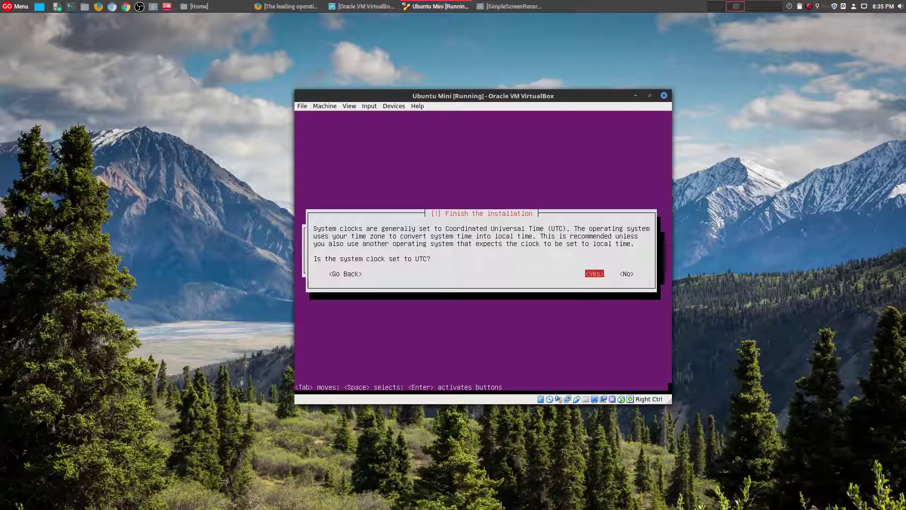
{"action": "key", "text": "Return"}
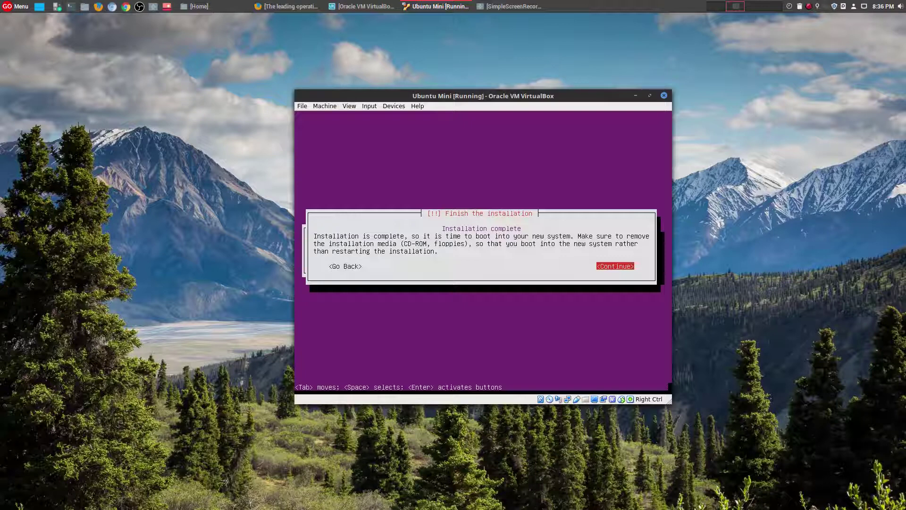
{"action": "key", "text": "Return"}
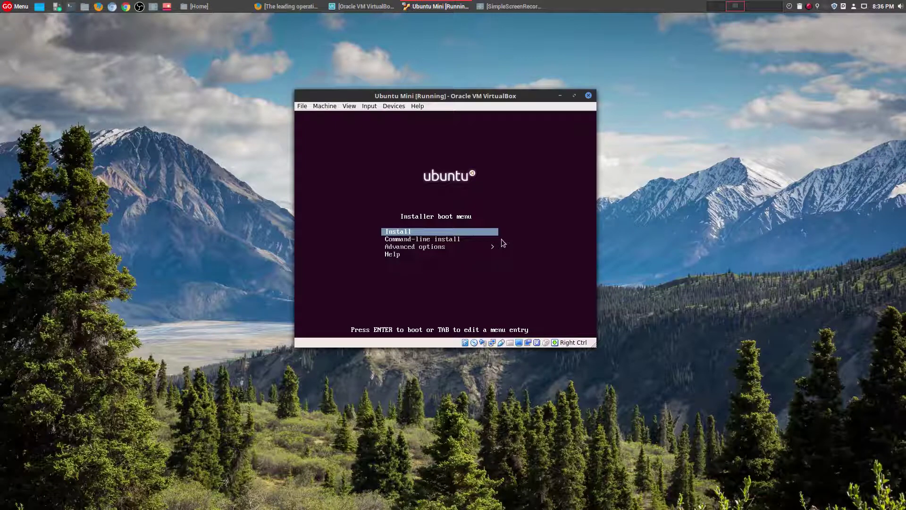
- Continue with Install in the boot menu, and power off the Ubuntu Mini virtual machine at the language selection
{"action": "key", "text": "Return"}
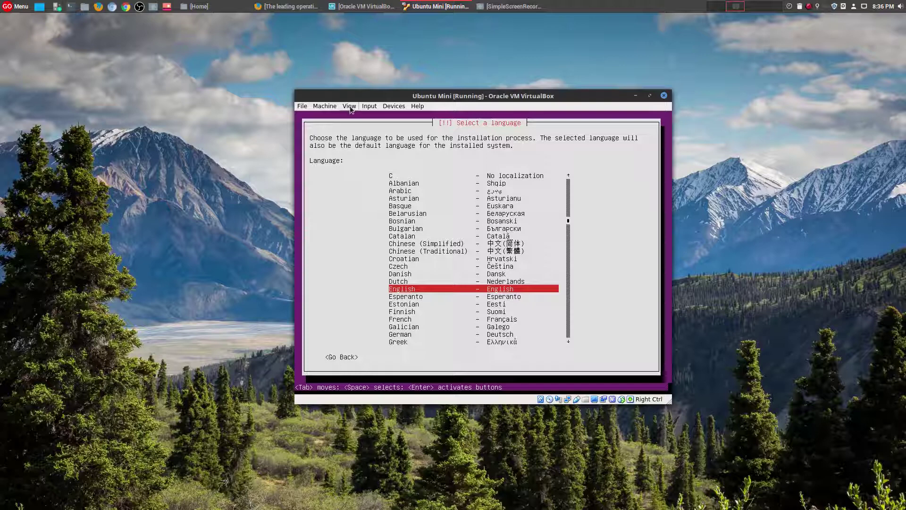
{"action": "left_click", "coordinate": [333, 106]}
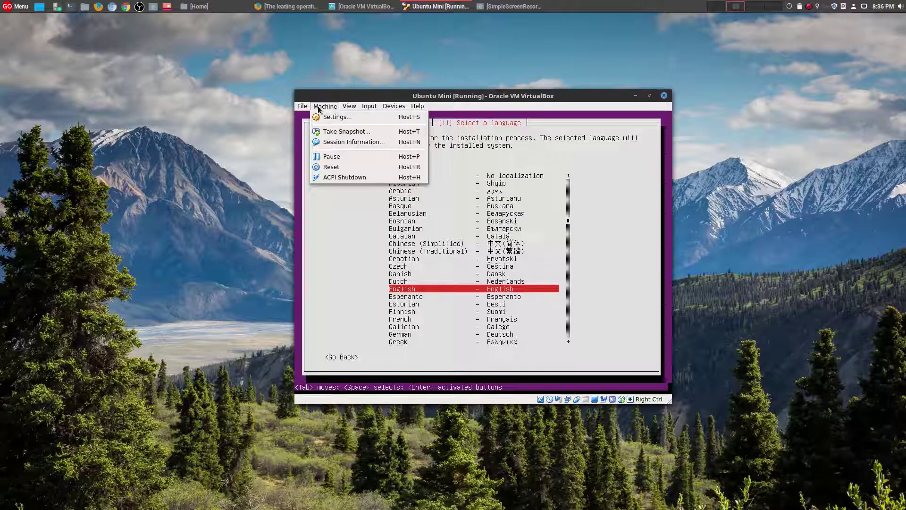
{"action": "left_click", "coordinate": [663, 96]}
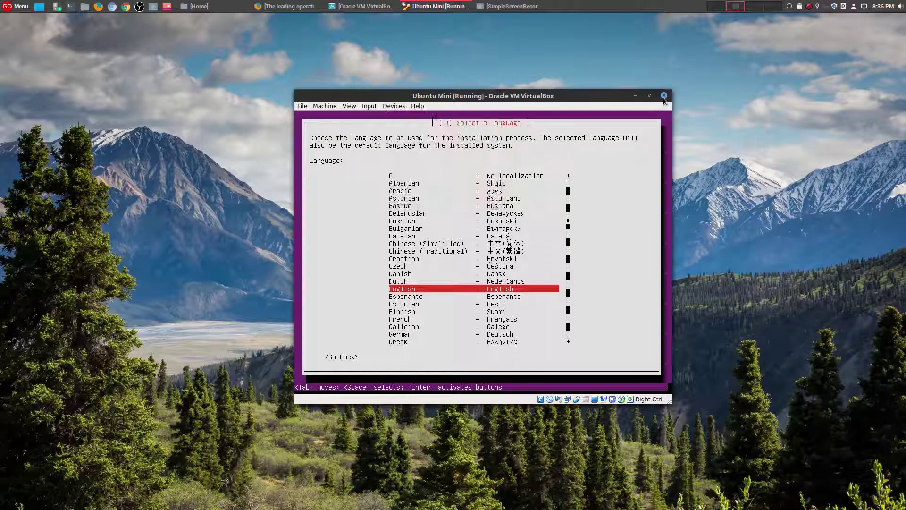
{"action": "left_click", "coordinate": [664, 97]}
{"action": "left_click", "coordinate": [480, 250]}
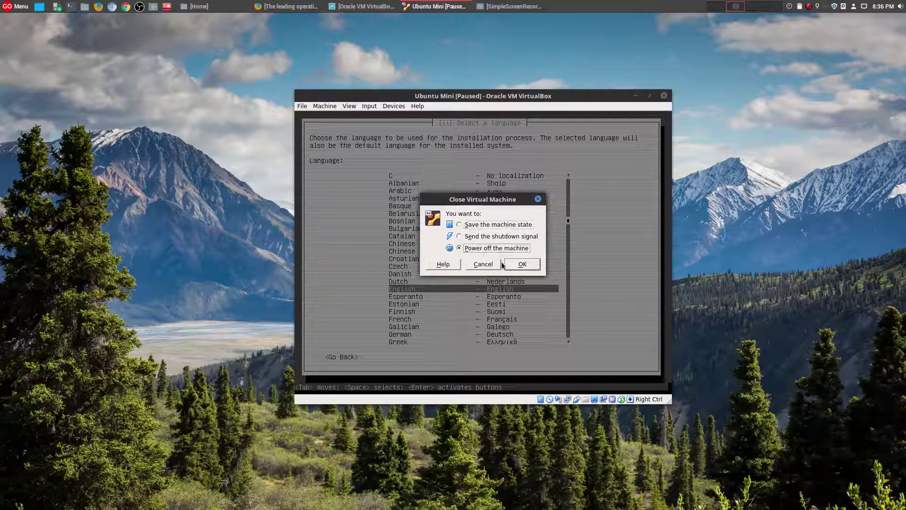
{"action": "left_click", "coordinate": [512, 264]}
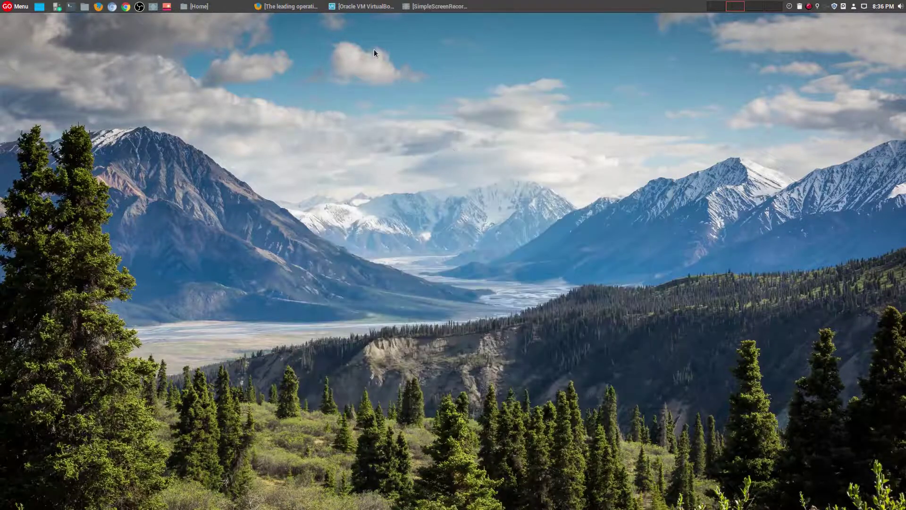
- Try to boot the installed system by starting the Ubuntu Mini virtual machine again and continuing with Install
{"action": "left_click", "coordinate": [365, 6]}
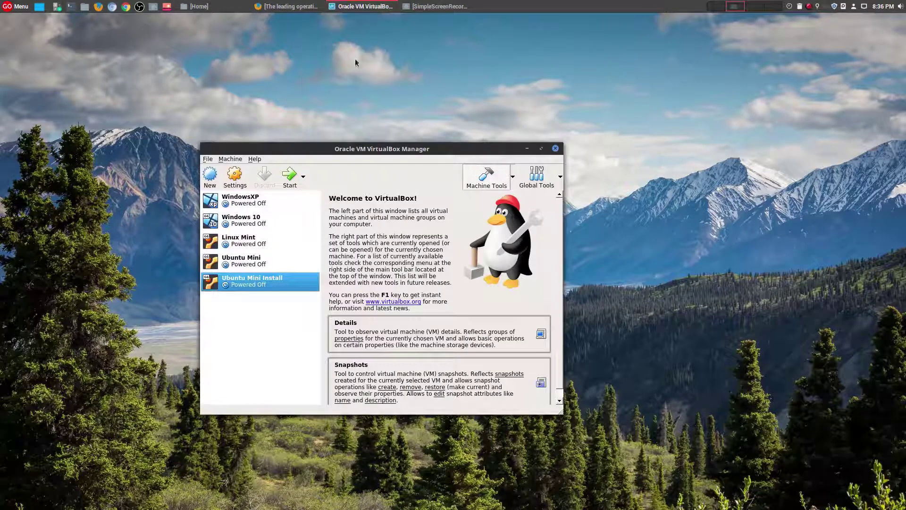
{"action": "left_click", "coordinate": [286, 259]}
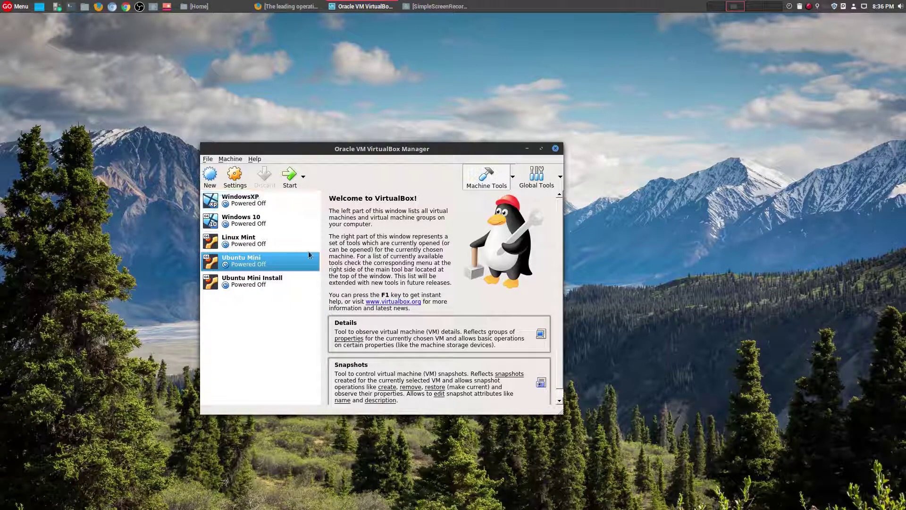
{"action": "left_click", "coordinate": [290, 175]}
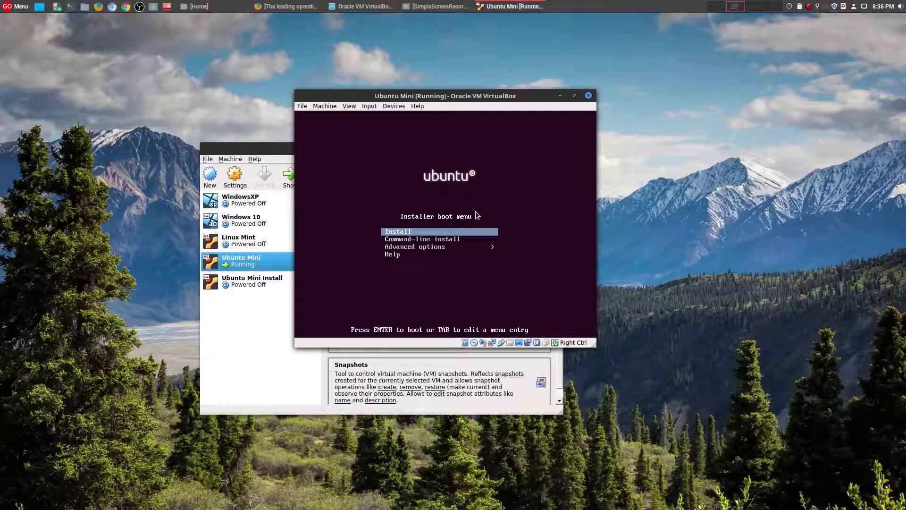
{"action": "key", "text": "Return"}
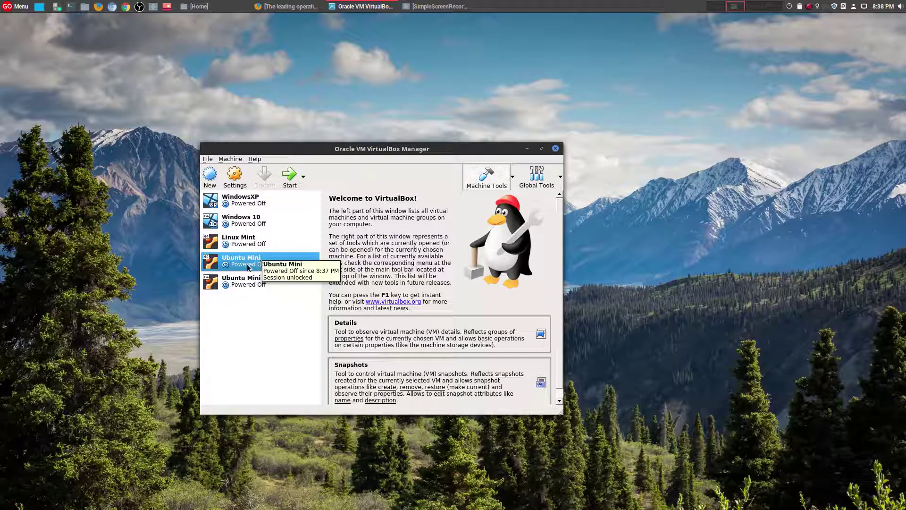
- Remove the mini.iso attachment from the IDE controller in the Ubuntu Mini machine's storage settings and save the settings
{"action": "right_click", "coordinate": [247, 268]}
{"action": "left_click", "coordinate": [267, 271]}
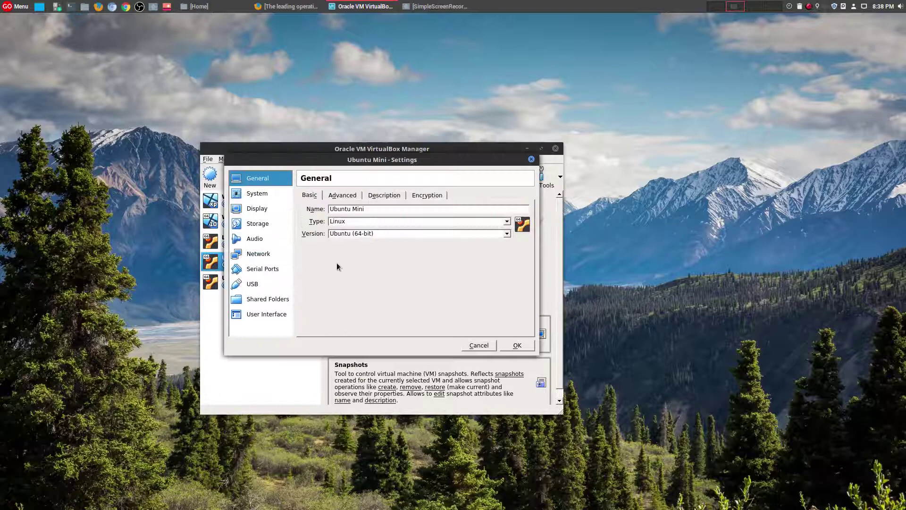
{"action": "left_click", "coordinate": [258, 226]}
{"action": "left_click", "coordinate": [344, 218]}
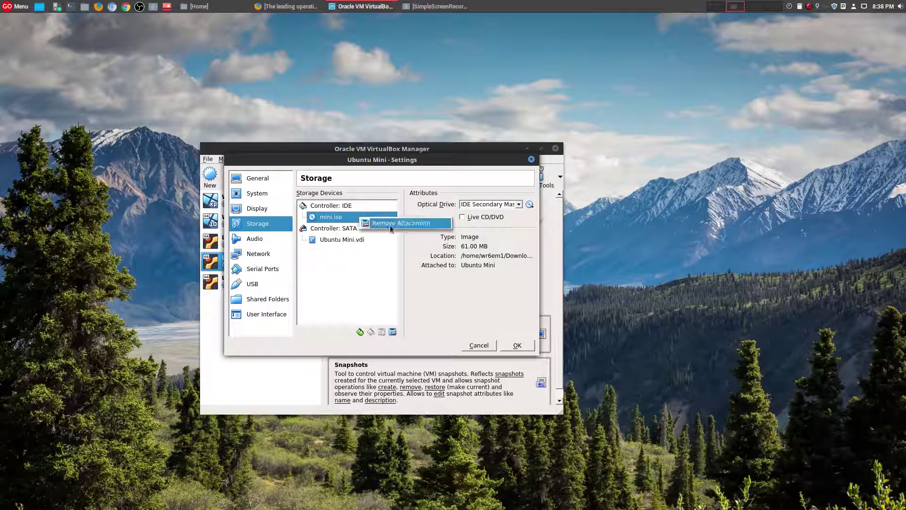
{"action": "key", "text": "Delete"}
{"action": "left_click", "coordinate": [401, 279]}
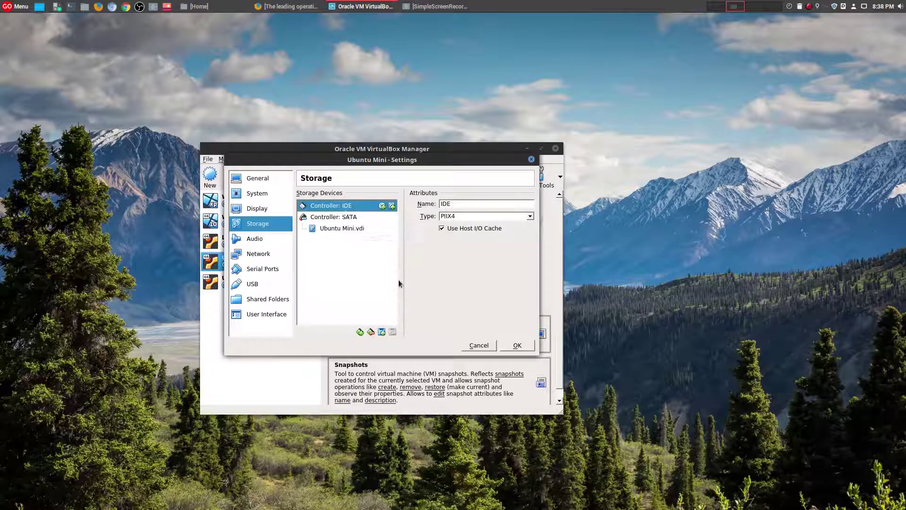
{"action": "left_click", "coordinate": [531, 345]}
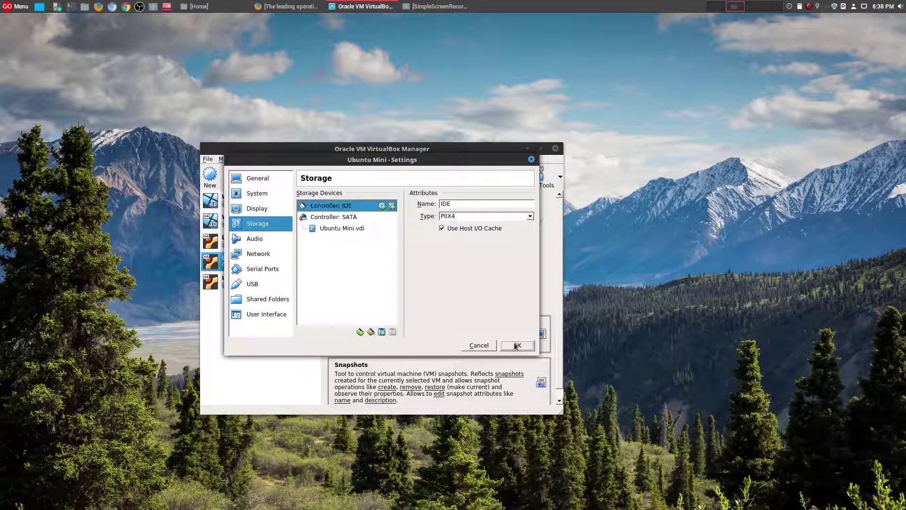
- Start the Ubuntu Mini virtual machine and log in to the desktop with the account password
{"action": "left_click", "coordinate": [290, 180]}
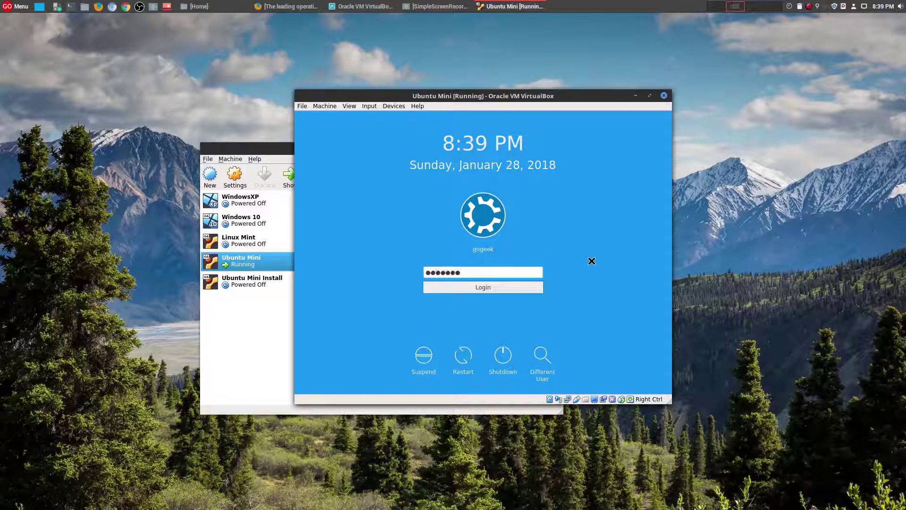
{"action": "key", "text": "Return"}
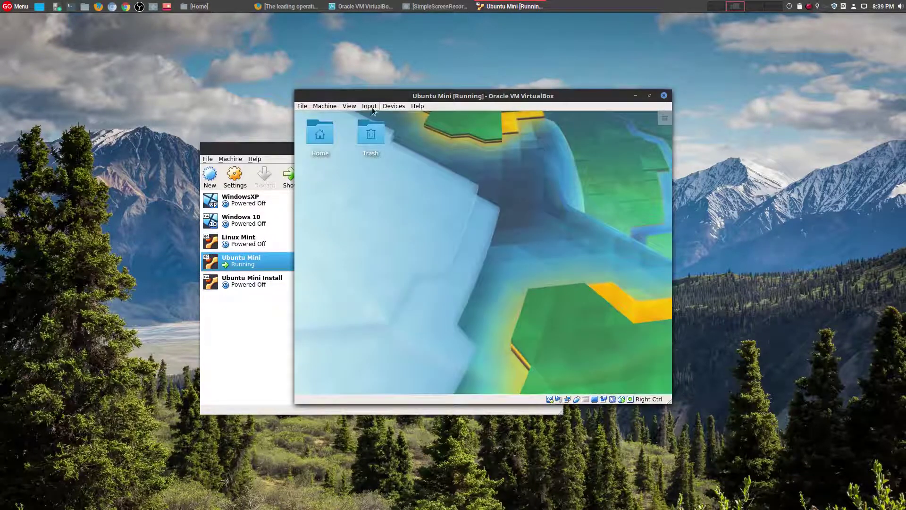
- Switch the virtual machine window to full-screen mode and dismiss the network connection notification
{"action": "left_click", "coordinate": [350, 106]}
{"action": "left_click", "coordinate": [360, 116]}
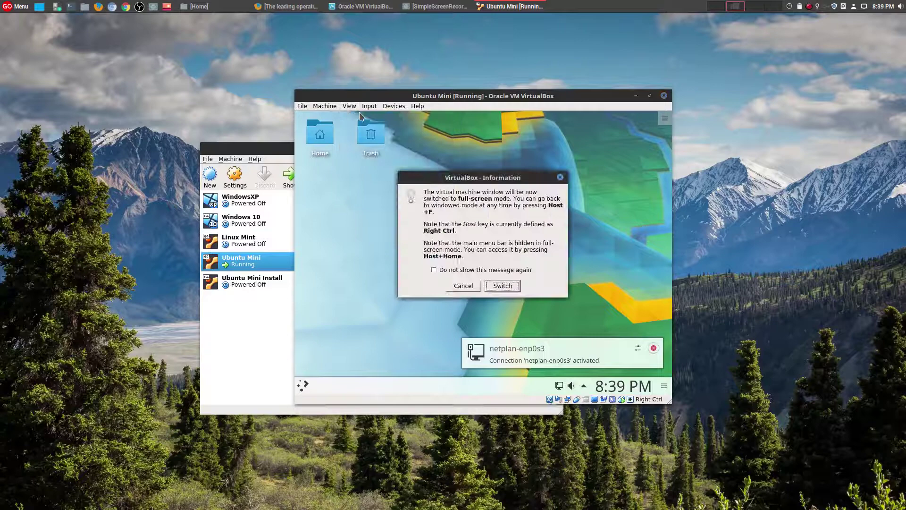
{"action": "left_click", "coordinate": [502, 285]}
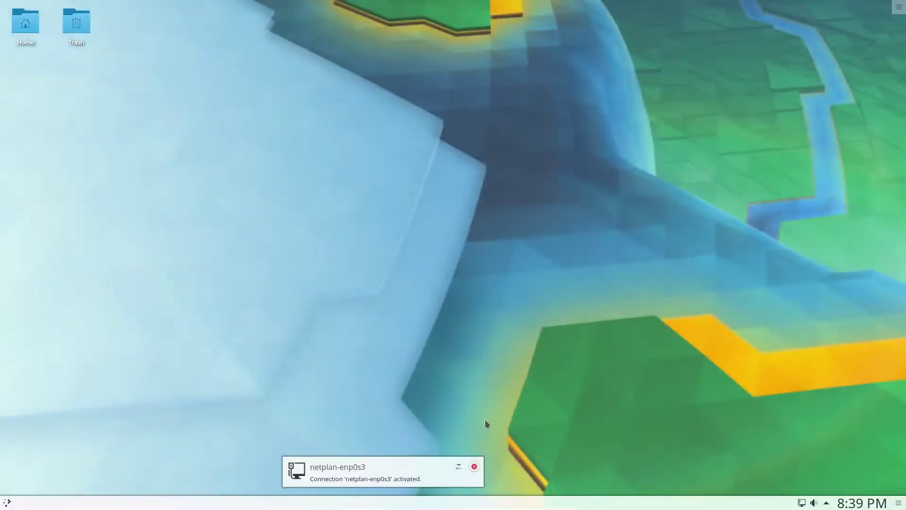
{"action": "left_click", "coordinate": [474, 467]}
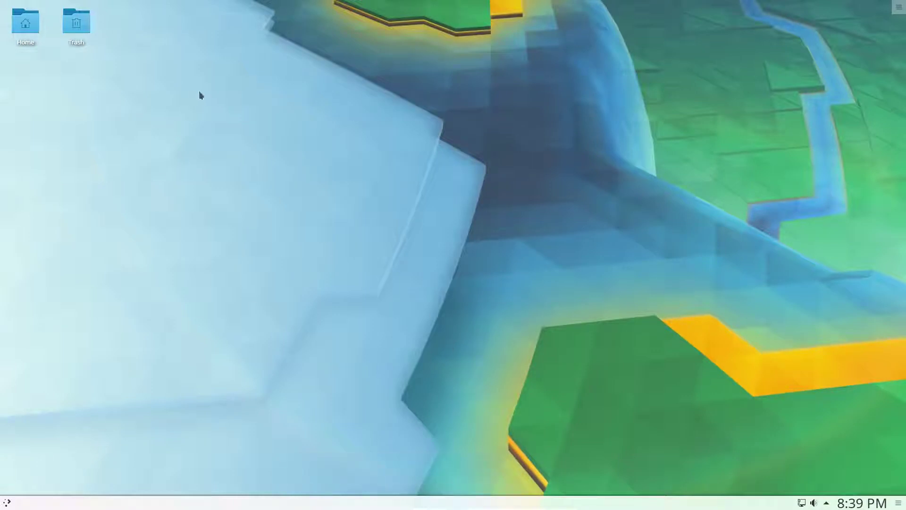
- Examine the installed programs in the Graphics category of the application launcher
{"action": "left_click", "coordinate": [8, 503]}
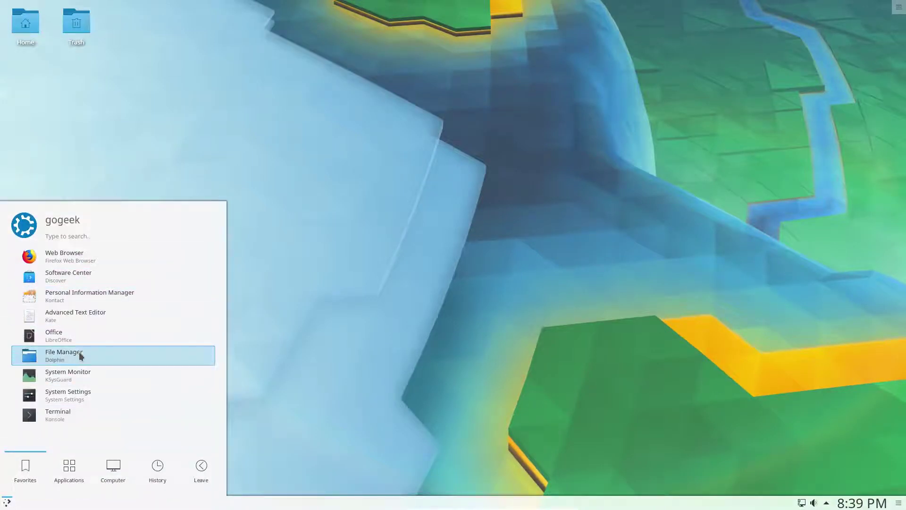
{"action": "left_click", "coordinate": [78, 465]}
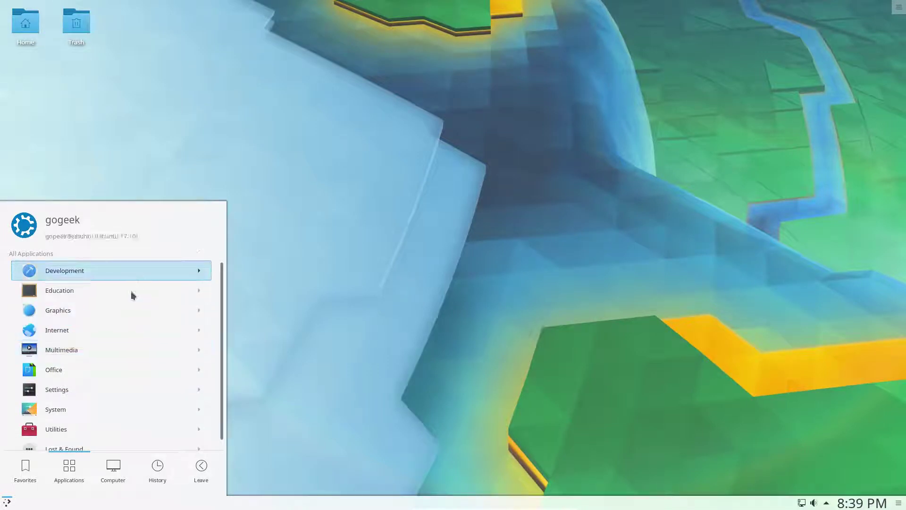
{"action": "left_click", "coordinate": [130, 315]}
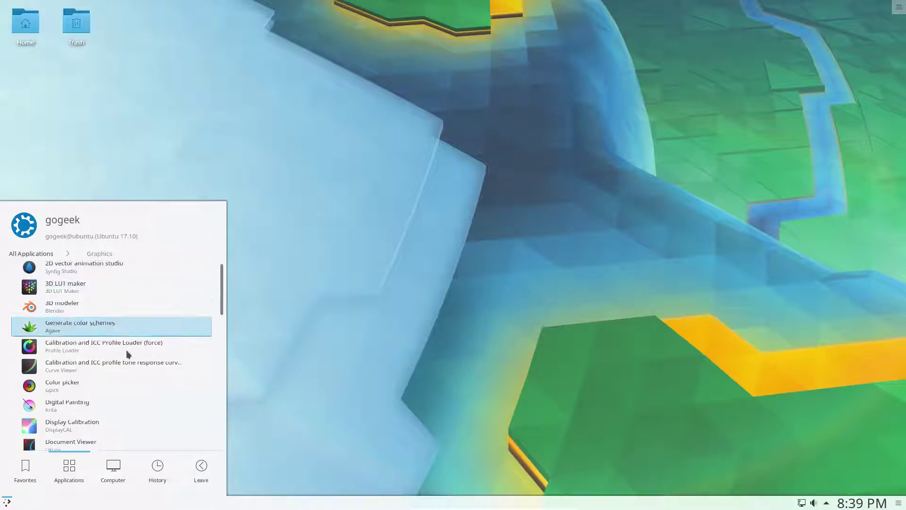
{"action": "scroll", "coordinate": [112, 396], "scroll_direction": "down", "scroll_amount": 1}
{"action": "scroll", "coordinate": [112, 401], "scroll_direction": "down", "scroll_amount": 5}
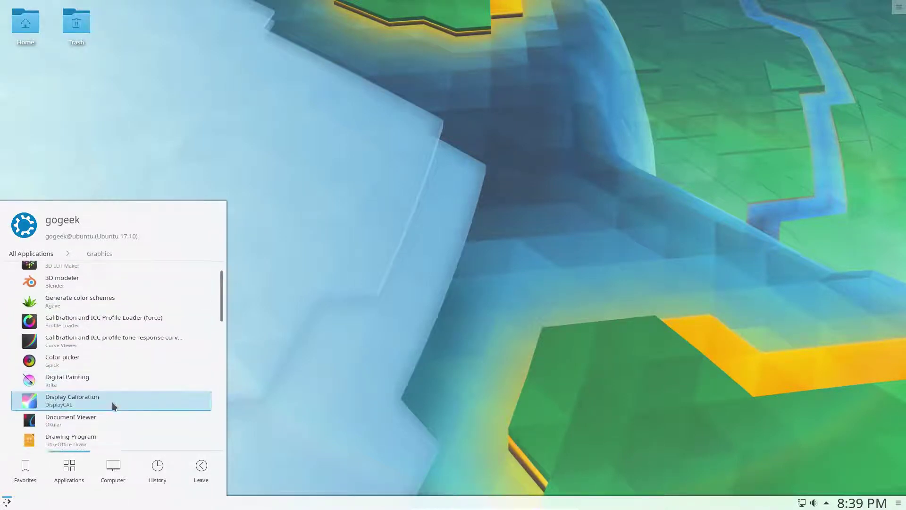
{"action": "scroll", "coordinate": [112, 401], "scroll_direction": "down", "scroll_amount": 3}
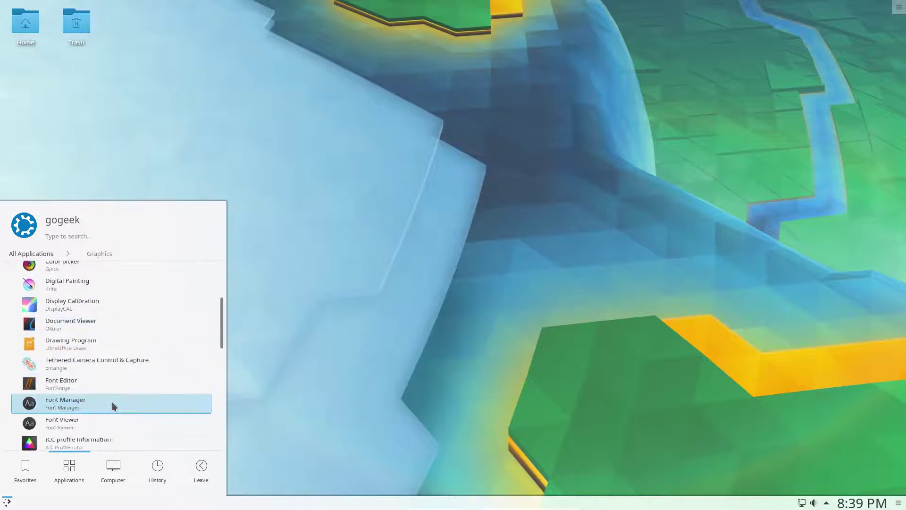
{"action": "scroll", "coordinate": [101, 369], "scroll_direction": "down", "scroll_amount": 1}
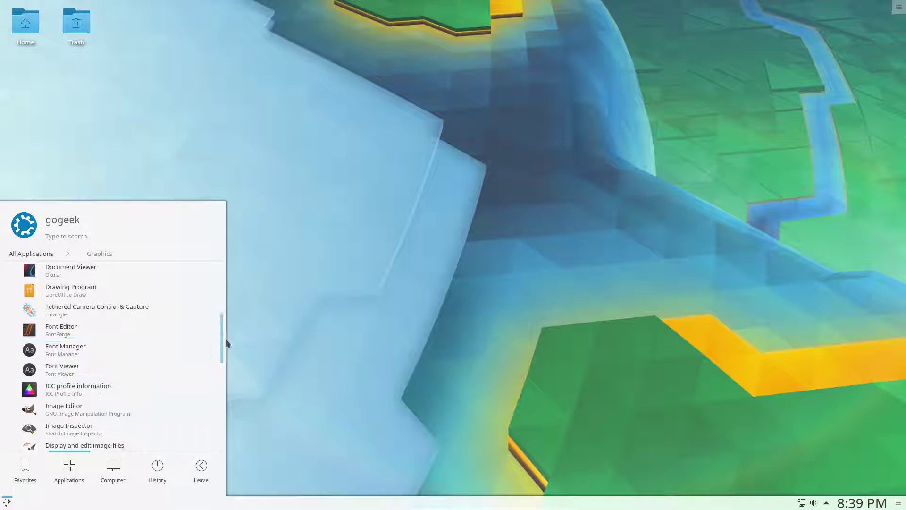
{"action": "left_click_drag", "start_coordinate": [222, 339], "coordinate": [218, 239]}
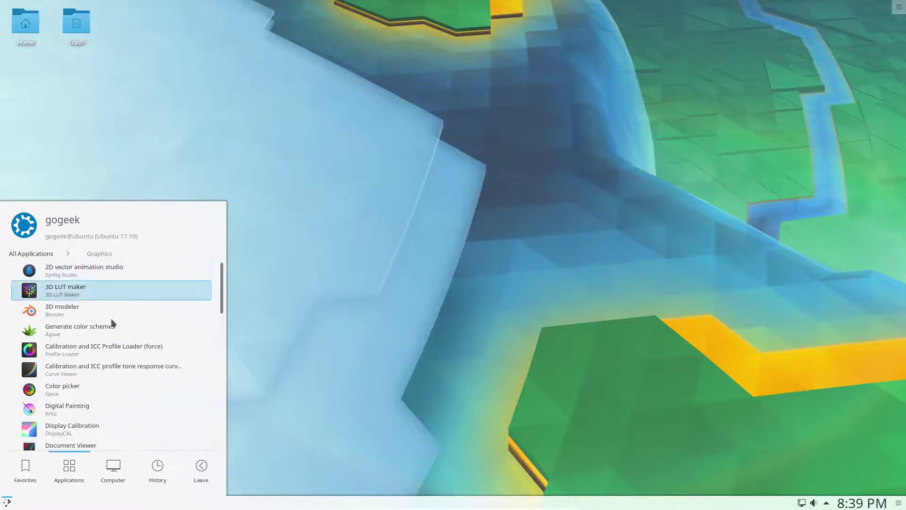
- Return to the list of all applications and look through the programs in the Internet category
{"action": "left_click", "coordinate": [25, 472]}
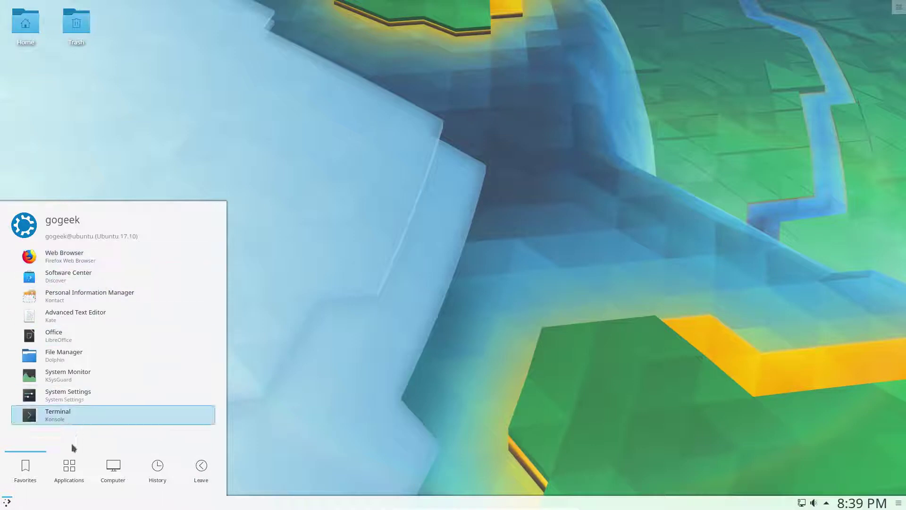
{"action": "left_click", "coordinate": [69, 469]}
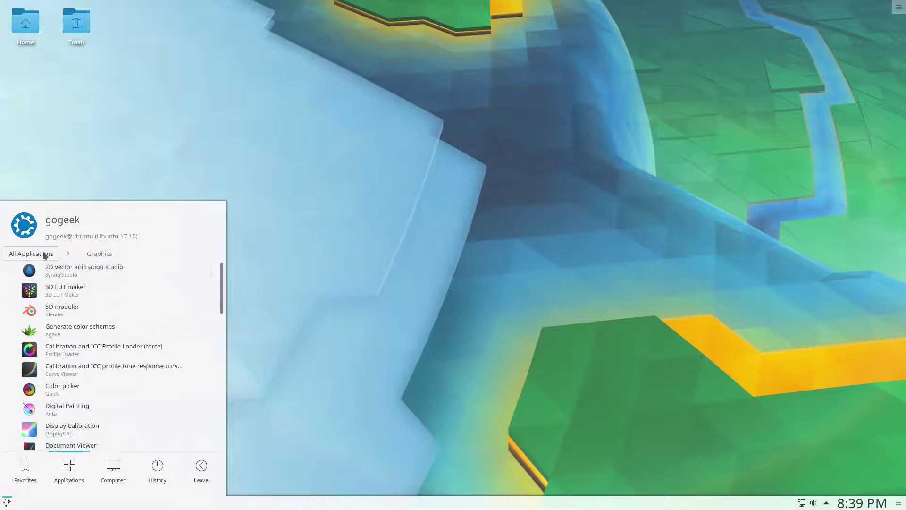
{"action": "left_click", "coordinate": [43, 254]}
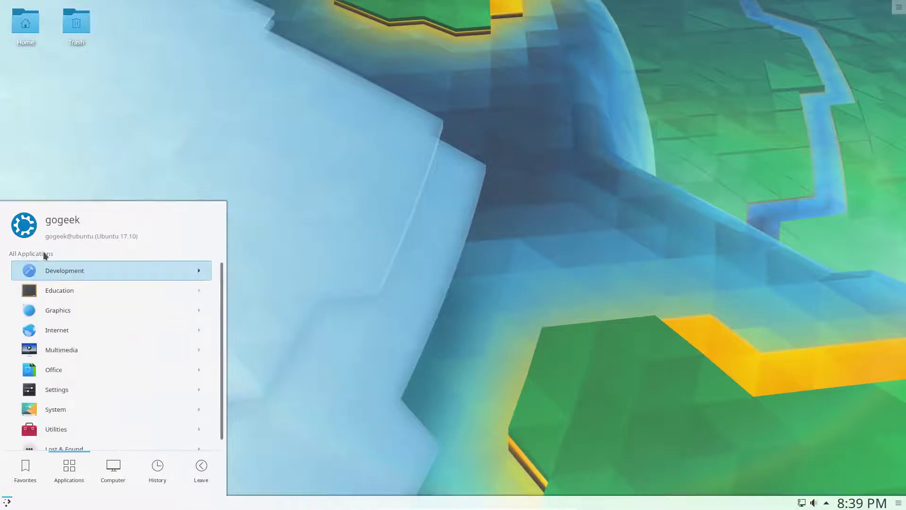
{"action": "left_click", "coordinate": [62, 330]}
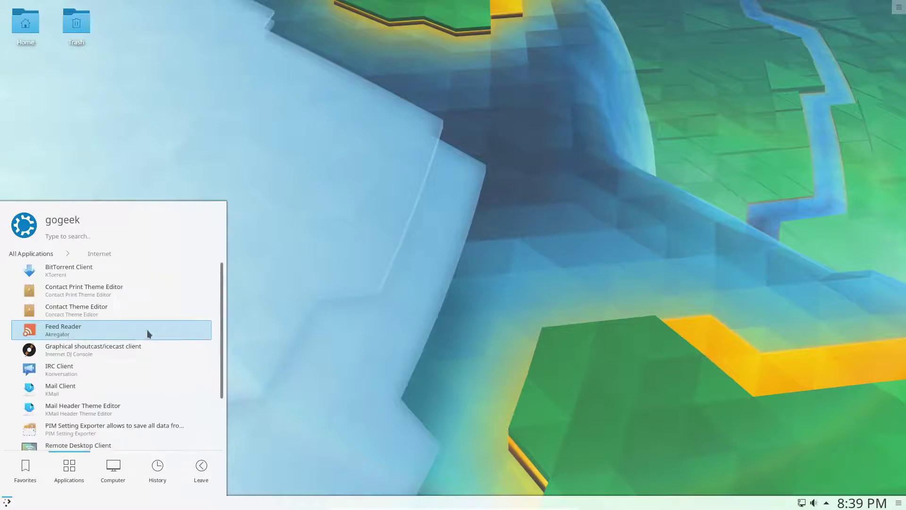
{"action": "scroll", "coordinate": [147, 330], "scroll_direction": "down", "scroll_amount": 2}
{"action": "scroll", "coordinate": [154, 339], "scroll_direction": "up", "scroll_amount": 1}
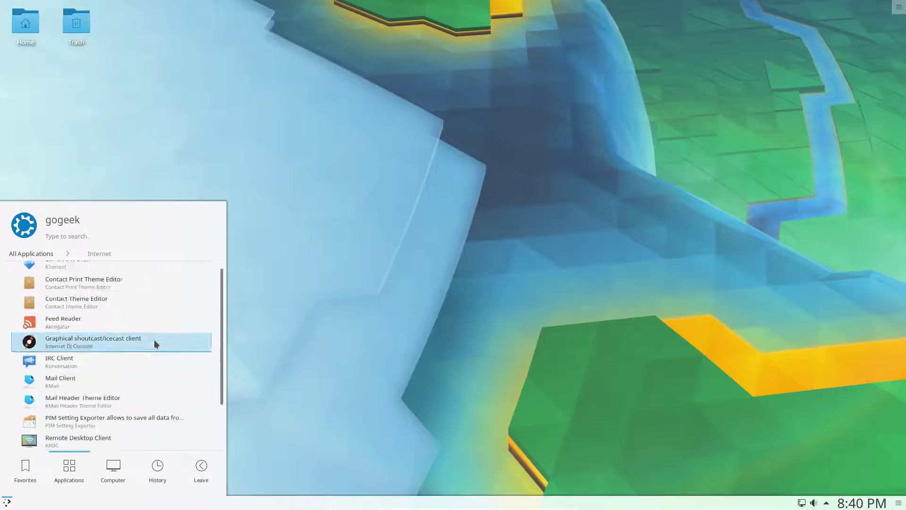
{"action": "scroll", "coordinate": [154, 339], "scroll_direction": "down", "scroll_amount": 3}
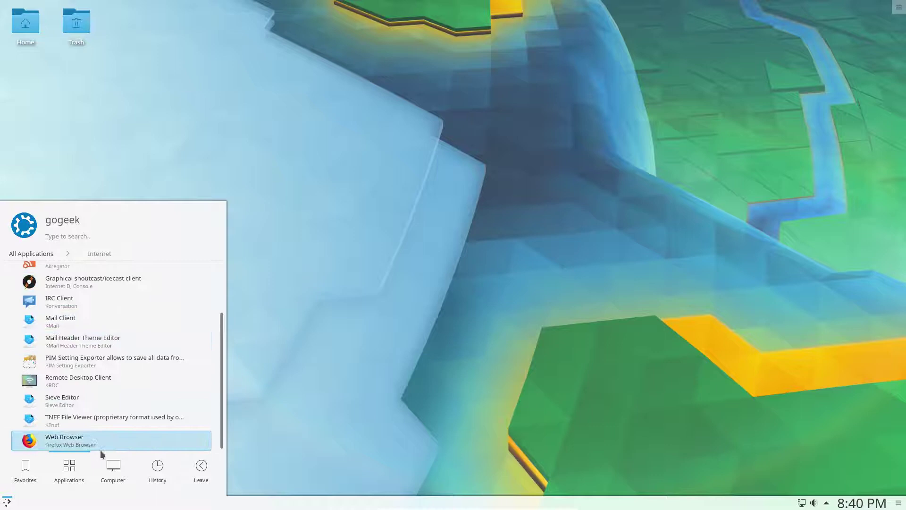
- Return to the list of all applications and look through all the programs in the Multimedia category
{"action": "left_click", "coordinate": [31, 254]}
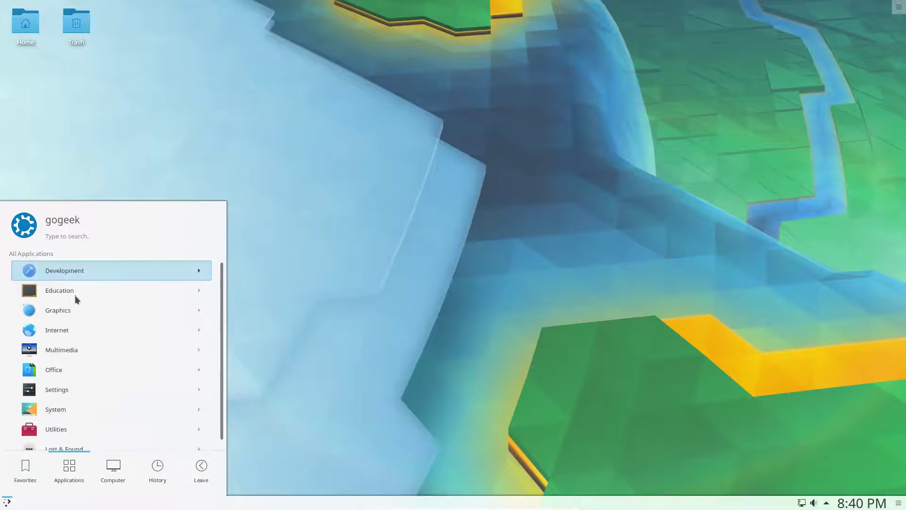
{"action": "left_click", "coordinate": [83, 349]}
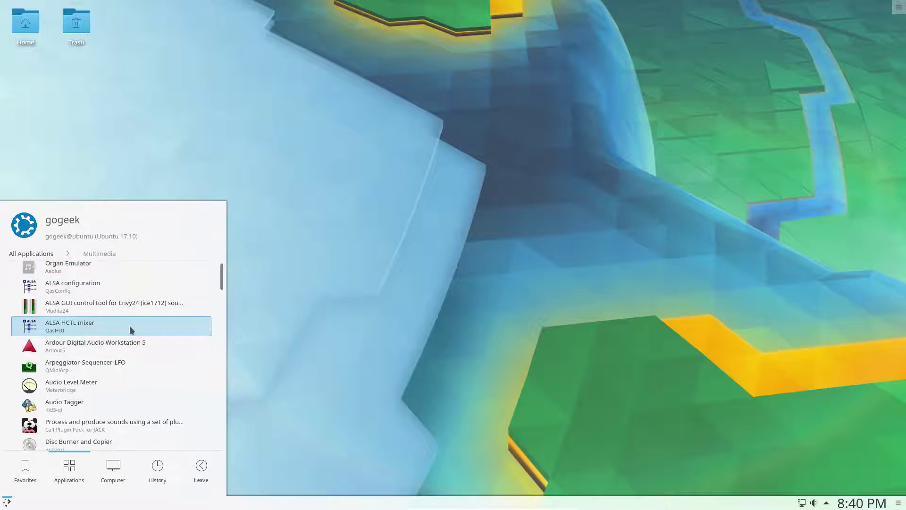
{"action": "scroll", "coordinate": [142, 345], "scroll_direction": "down", "scroll_amount": 1}
{"action": "scroll", "coordinate": [146, 354], "scroll_direction": "down", "scroll_amount": 2}
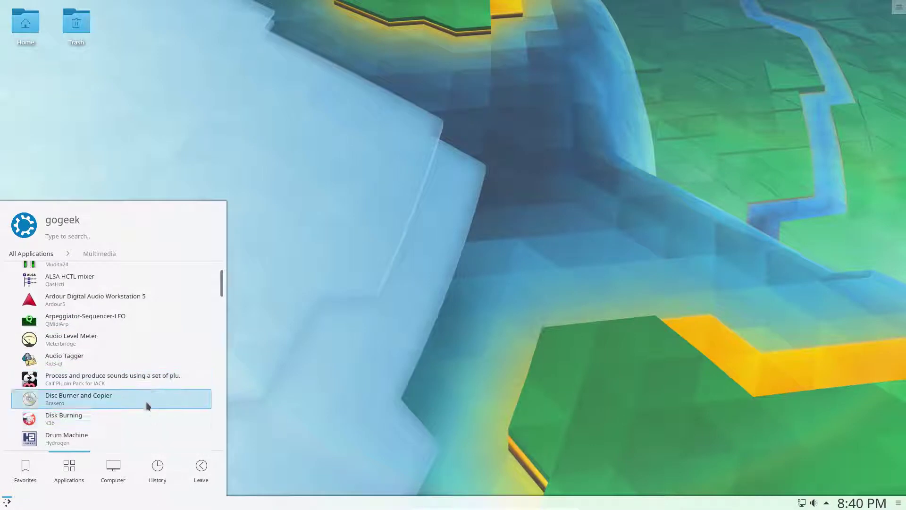
{"action": "scroll", "coordinate": [148, 405], "scroll_direction": "down", "scroll_amount": 1}
{"action": "scroll", "coordinate": [147, 408], "scroll_direction": "down", "scroll_amount": 2}
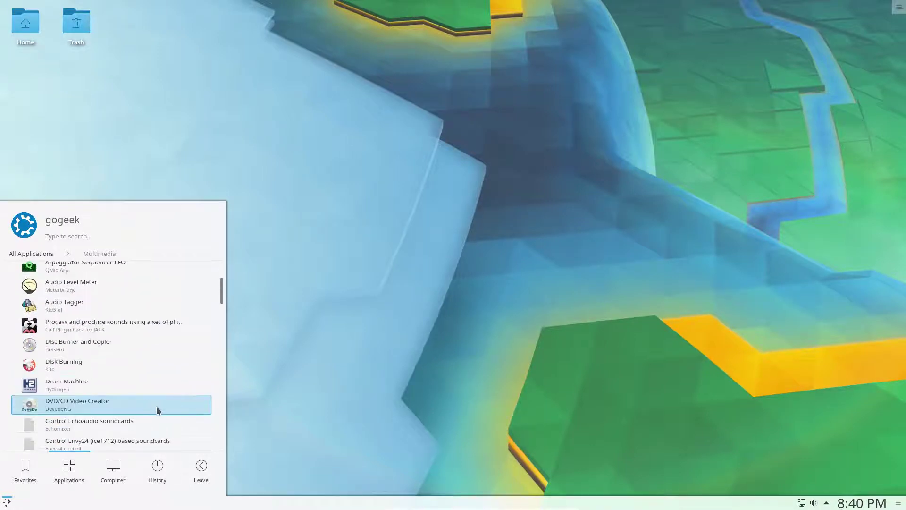
{"action": "left_click_drag", "start_coordinate": [222, 292], "coordinate": [217, 429]}
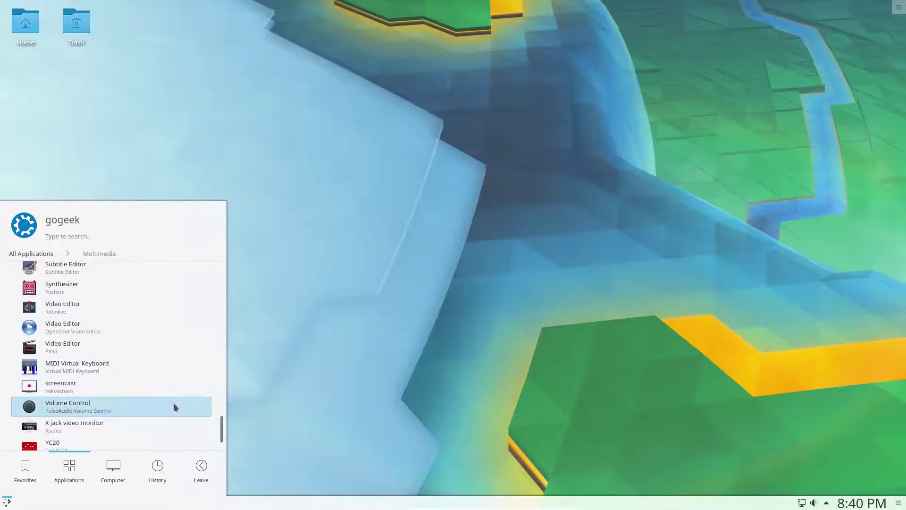
{"action": "left_click_drag", "start_coordinate": [221, 429], "coordinate": [223, 441]}
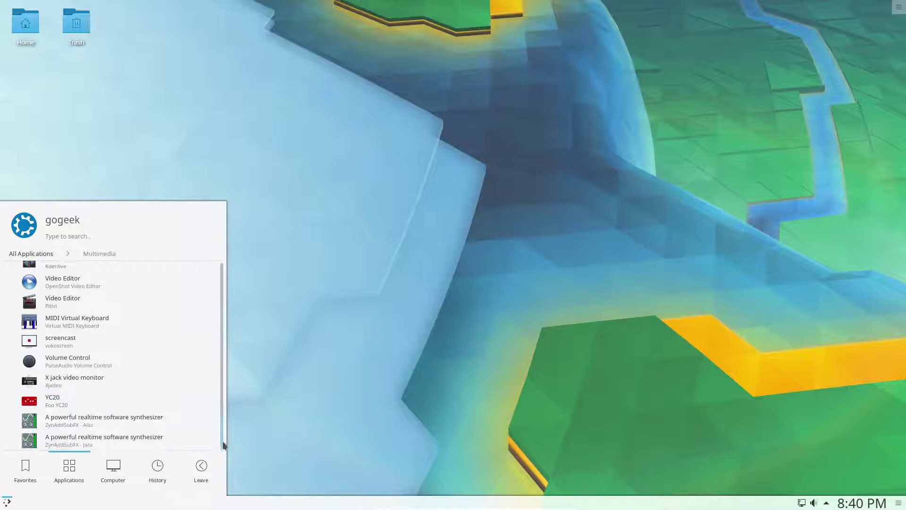
- Look through the programs in the Office category and open the Settings category of the application launcher
{"action": "left_click", "coordinate": [44, 254]}
{"action": "left_click", "coordinate": [83, 370]}
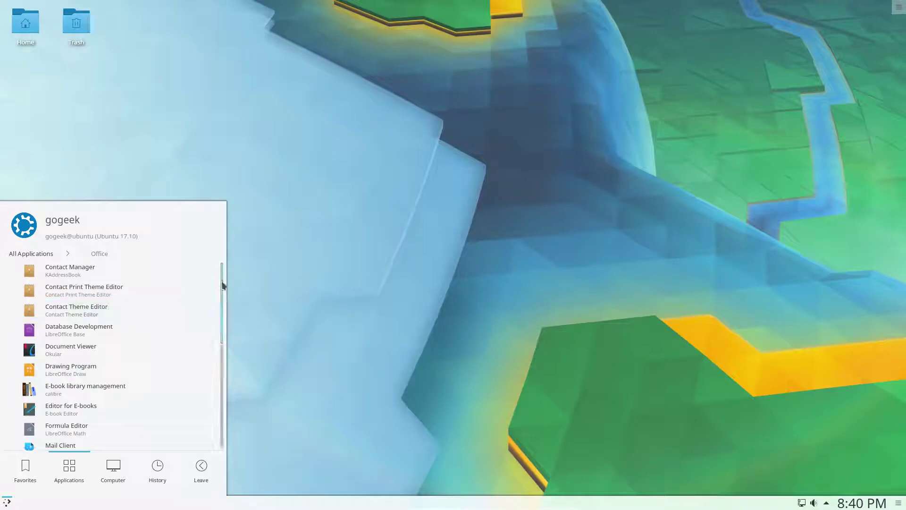
{"action": "left_click_drag", "start_coordinate": [223, 285], "coordinate": [214, 265]}
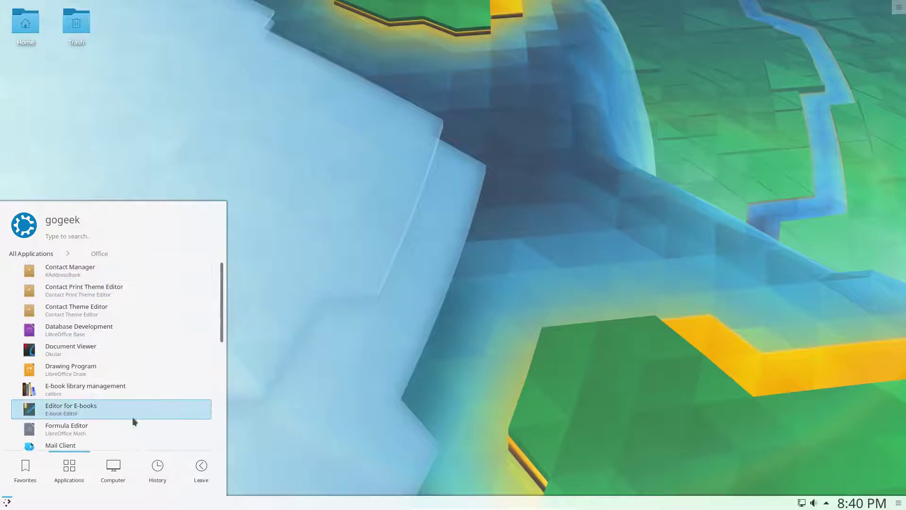
{"action": "scroll", "coordinate": [121, 378], "scroll_direction": "down", "scroll_amount": 1}
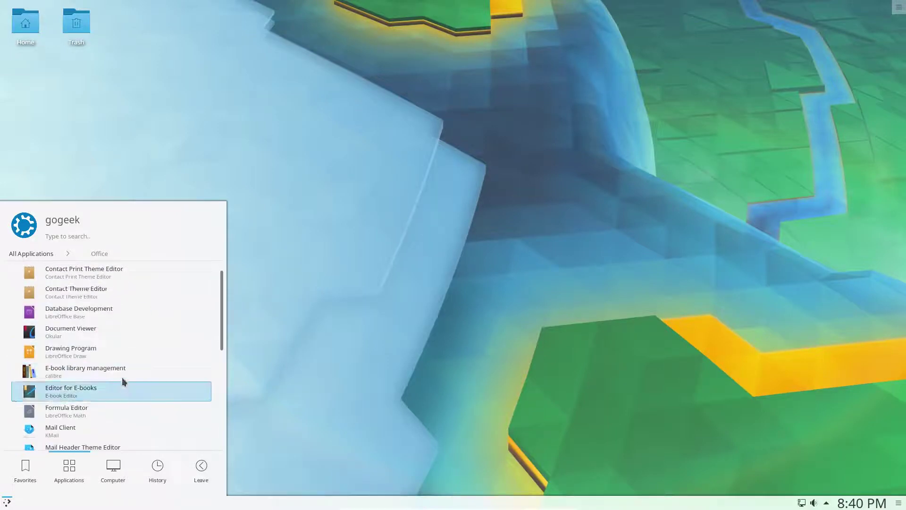
{"action": "left_click", "coordinate": [44, 253]}
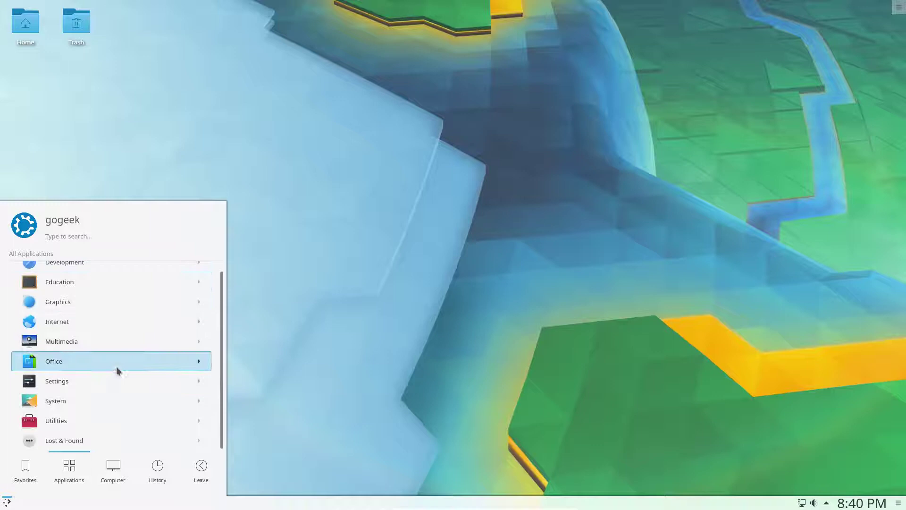
{"action": "left_click", "coordinate": [116, 376]}
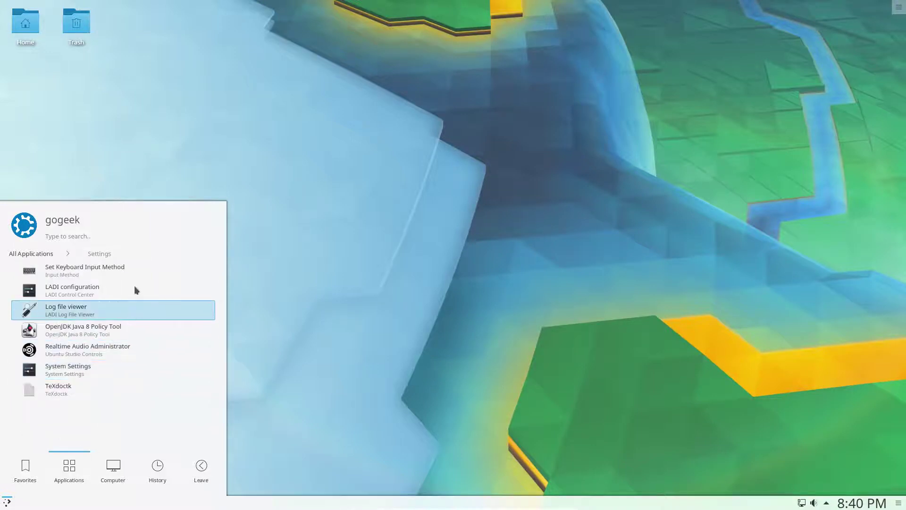
- Look through the installed programs in the System and Utilities categories of the application launcher
{"action": "left_click", "coordinate": [26, 253]}
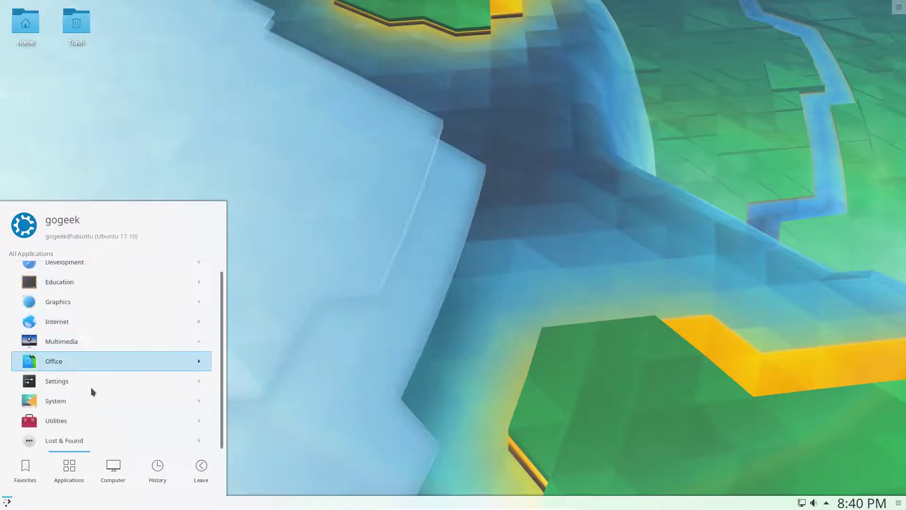
{"action": "left_click", "coordinate": [88, 405]}
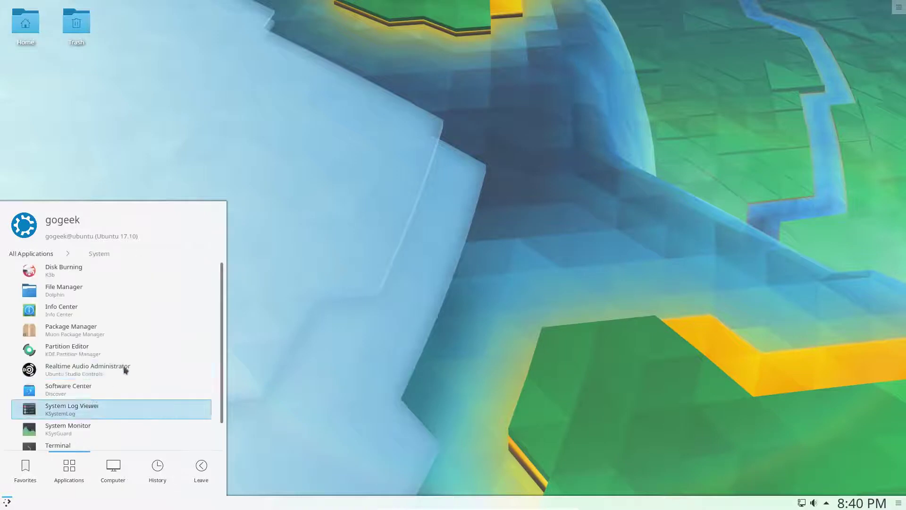
{"action": "scroll", "coordinate": [154, 335], "scroll_direction": "down", "scroll_amount": 1}
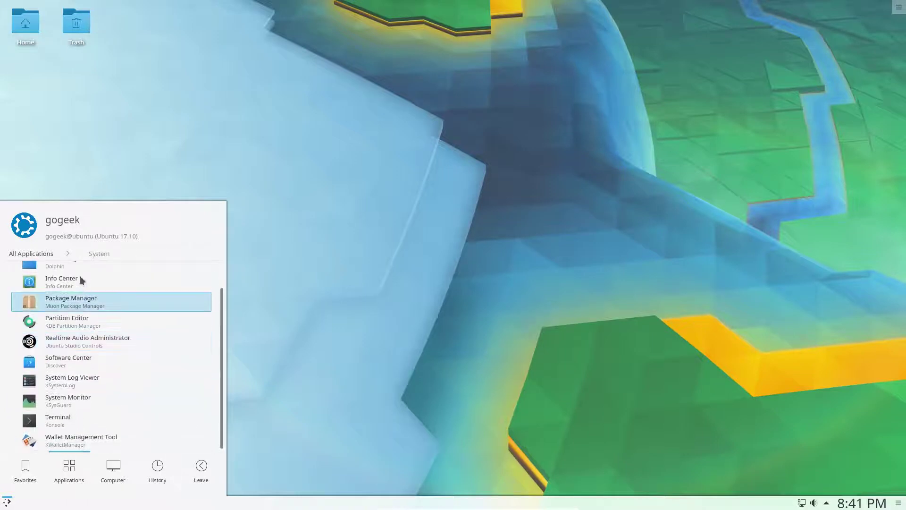
{"action": "left_click", "coordinate": [47, 254]}
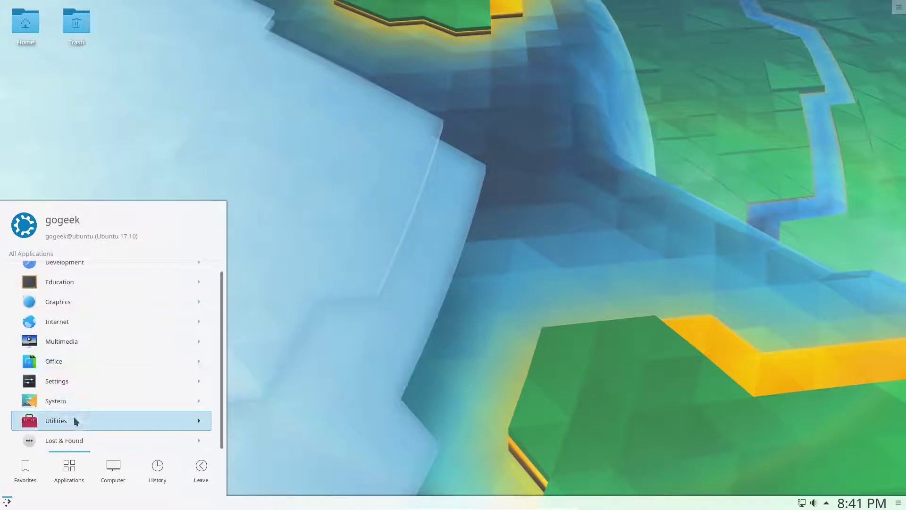
{"action": "left_click", "coordinate": [73, 417]}
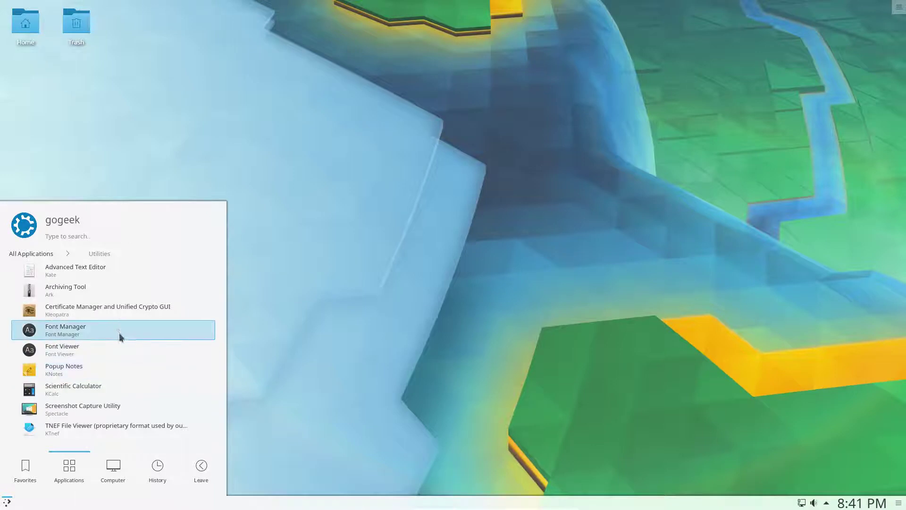
- Go back to the Multimedia category, find OpenShot Video Editor and launch it
{"action": "left_click", "coordinate": [30, 256]}
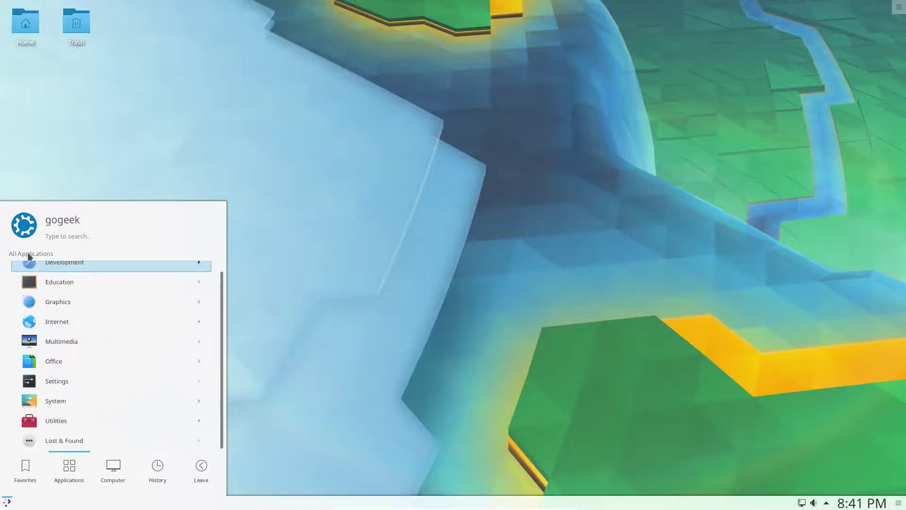
{"action": "left_click", "coordinate": [107, 338]}
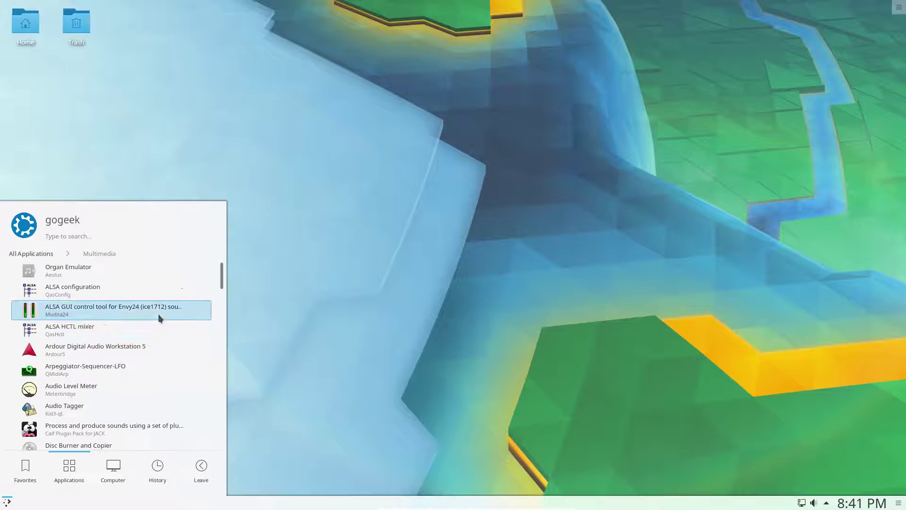
{"action": "scroll", "coordinate": [157, 313], "scroll_direction": "down", "scroll_amount": 3}
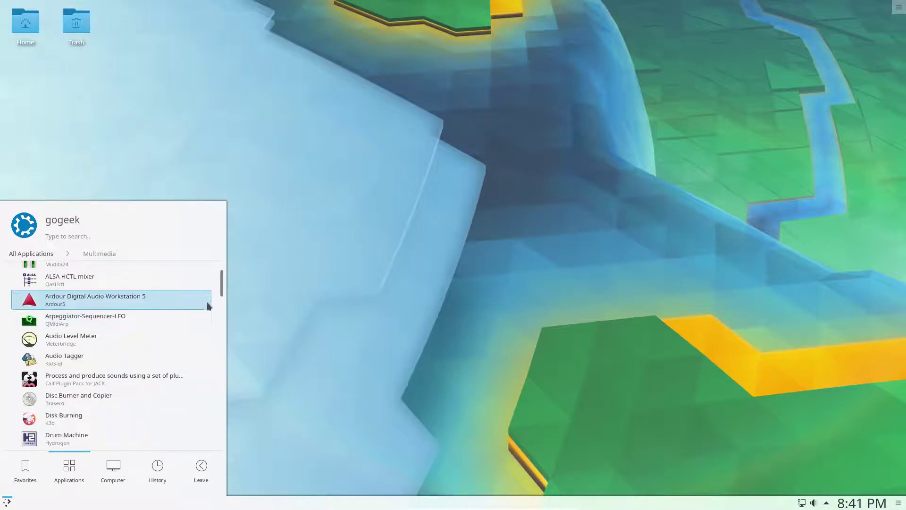
{"action": "left_click_drag", "start_coordinate": [223, 293], "coordinate": [220, 396]}
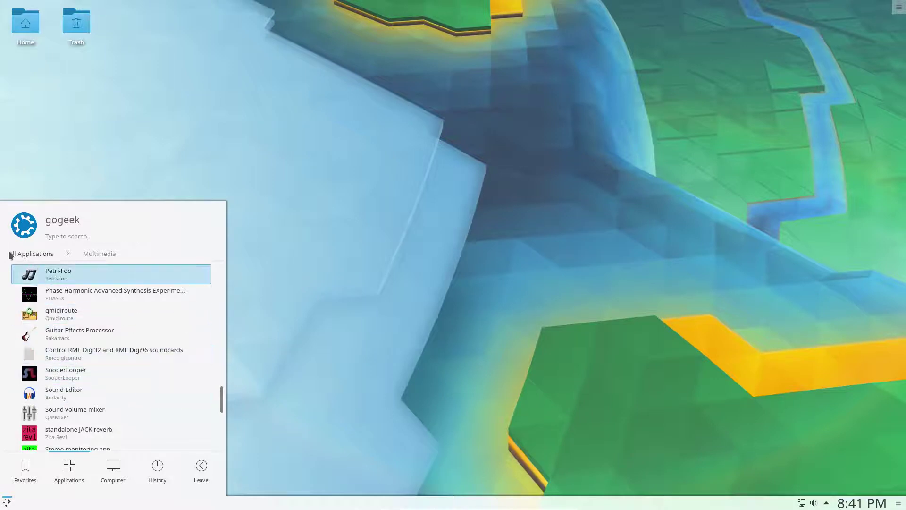
{"action": "scroll", "coordinate": [112, 403], "scroll_direction": "down", "scroll_amount": 3}
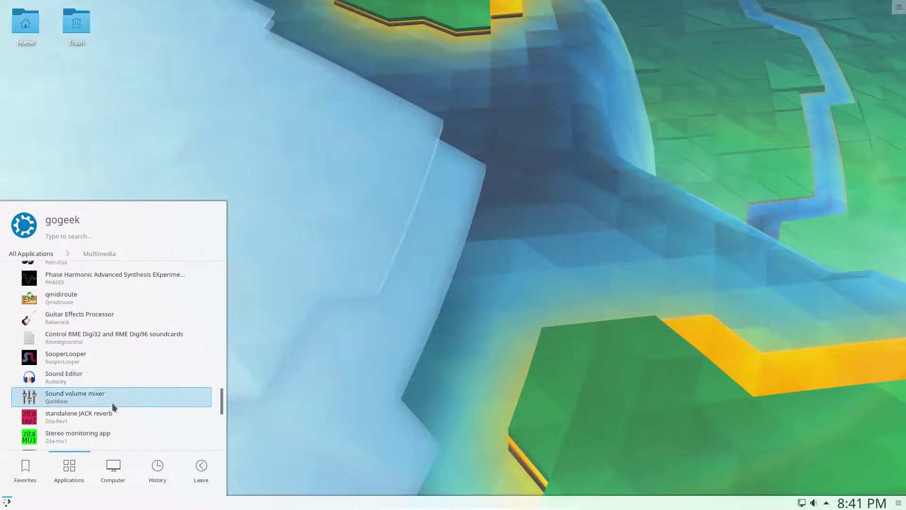
{"action": "scroll", "coordinate": [163, 401], "scroll_direction": "down", "scroll_amount": 1}
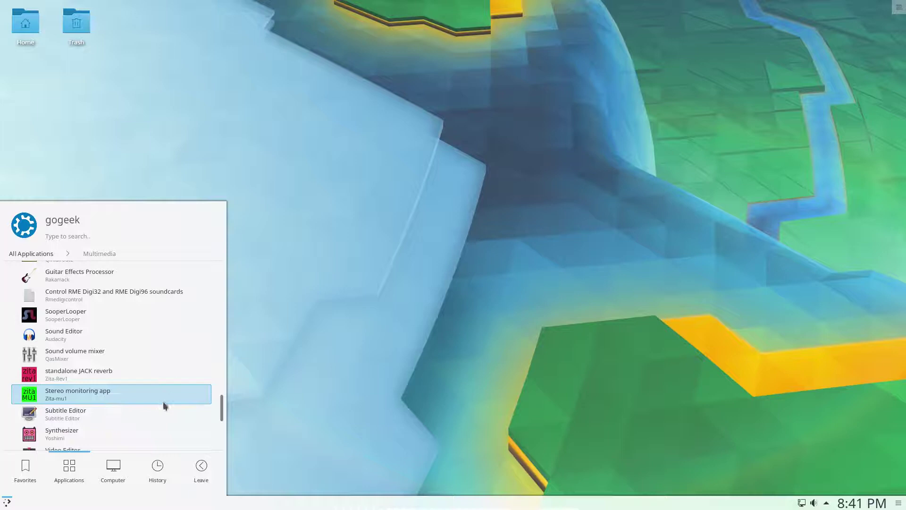
{"action": "left_click_drag", "start_coordinate": [220, 401], "coordinate": [220, 425]}
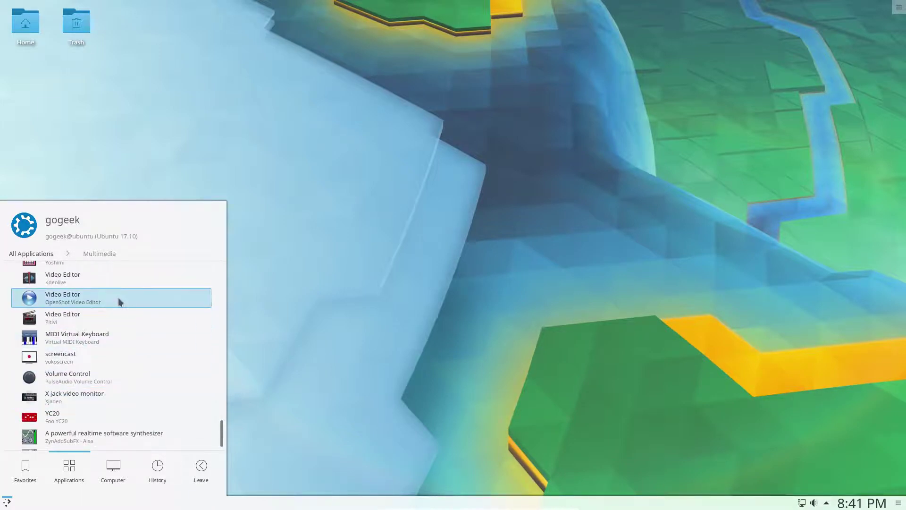
{"action": "left_click", "coordinate": [119, 298]}
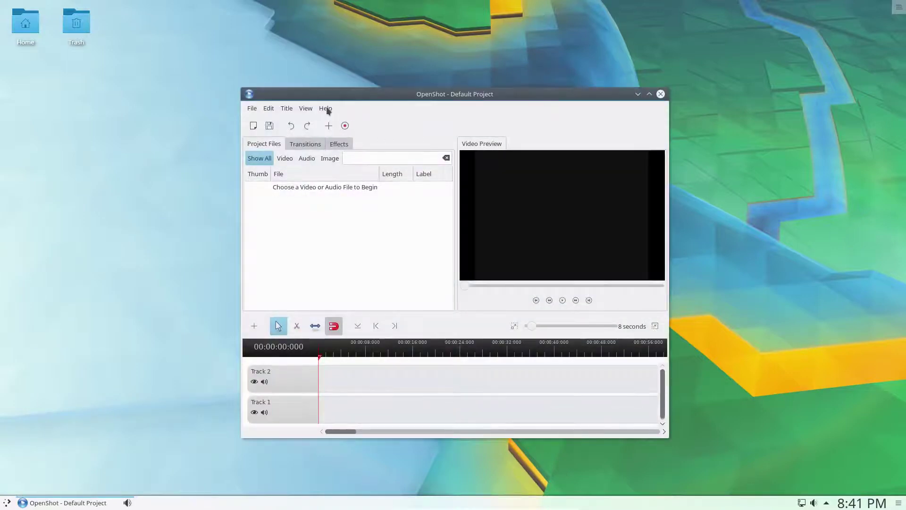
- Check OpenShot's version in its About information, then close the information window and the video editor
{"action": "left_click", "coordinate": [326, 109]}
{"action": "left_click", "coordinate": [336, 206]}
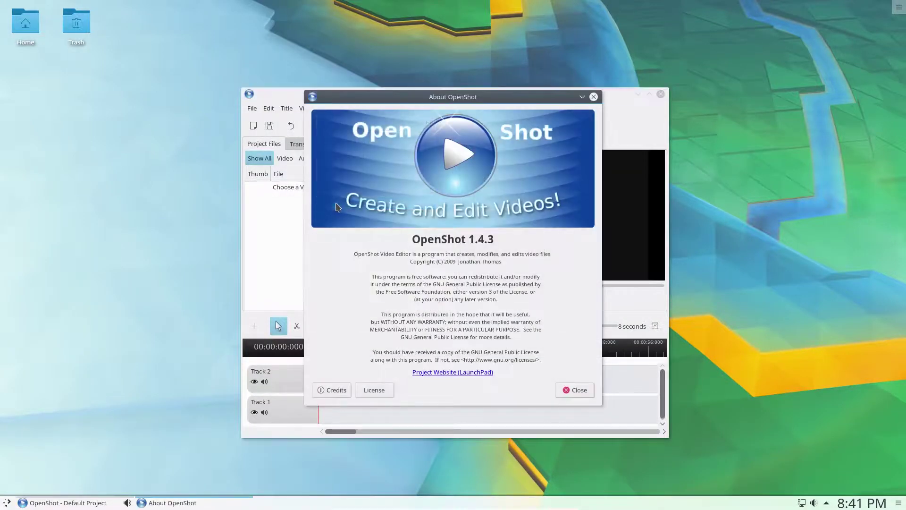
{"action": "left_click", "coordinate": [594, 97]}
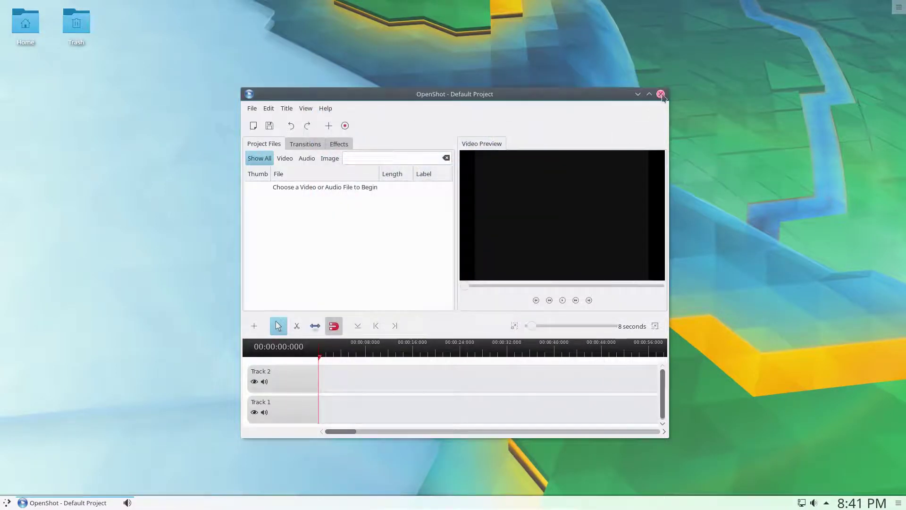
{"action": "left_click", "coordinate": [661, 95]}
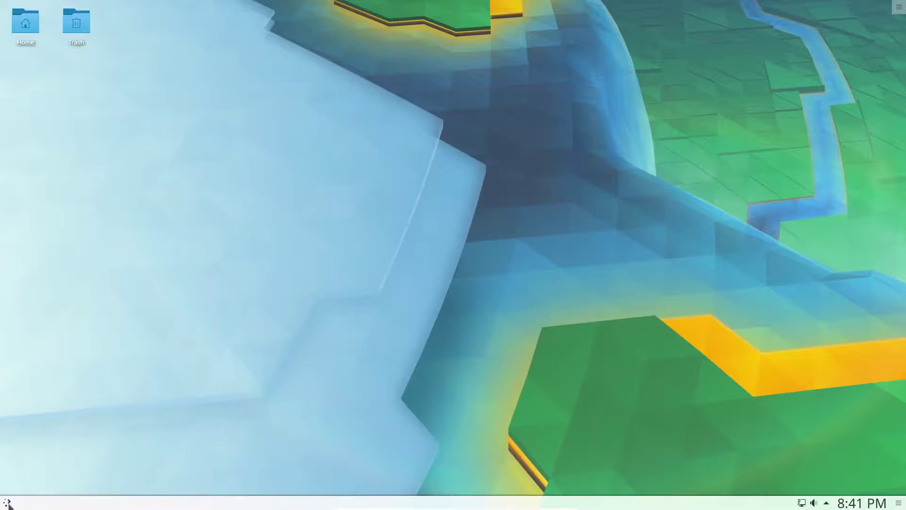
- Launch Ardour Digital Audio Workstation 5 from the Multimedia category and close its welcome window
{"action": "left_click", "coordinate": [8, 504]}
{"action": "left_click", "coordinate": [67, 468]}
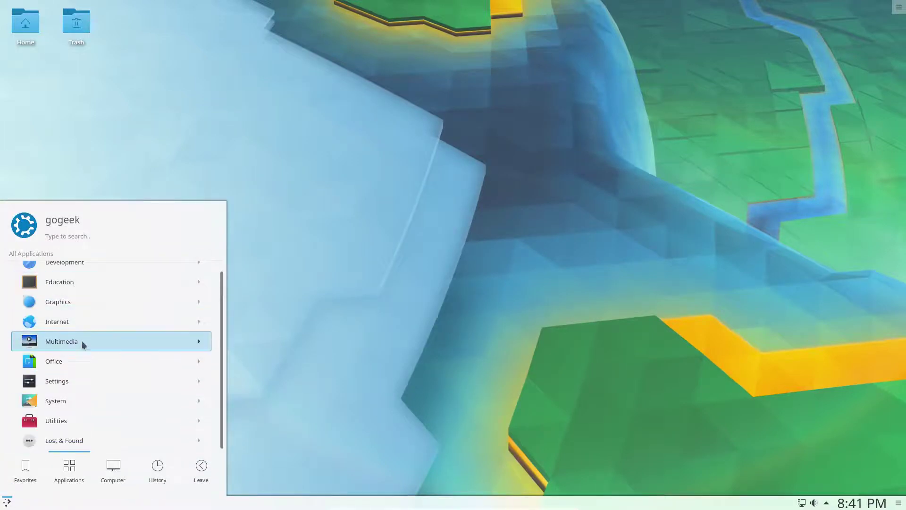
{"action": "left_click", "coordinate": [81, 340]}
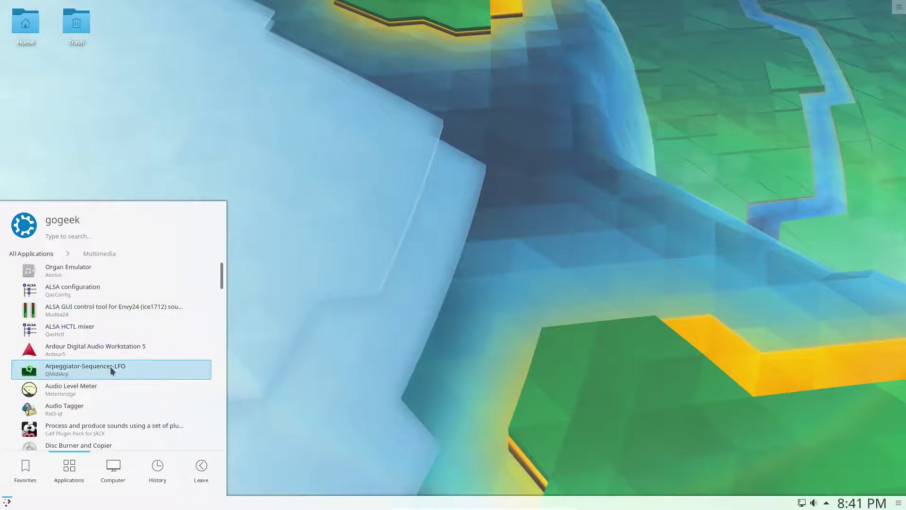
{"action": "scroll", "coordinate": [111, 371], "scroll_direction": "down", "scroll_amount": 1}
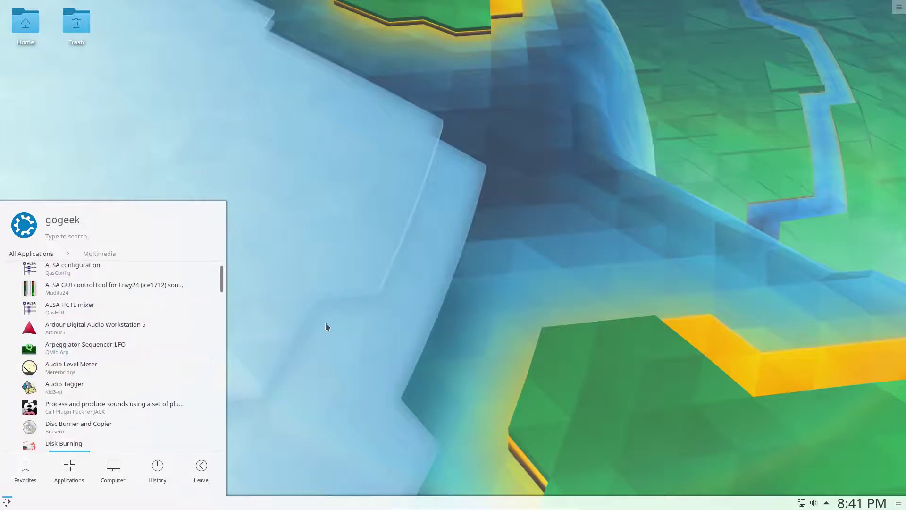
{"action": "scroll", "coordinate": [146, 359], "scroll_direction": "down", "scroll_amount": 1}
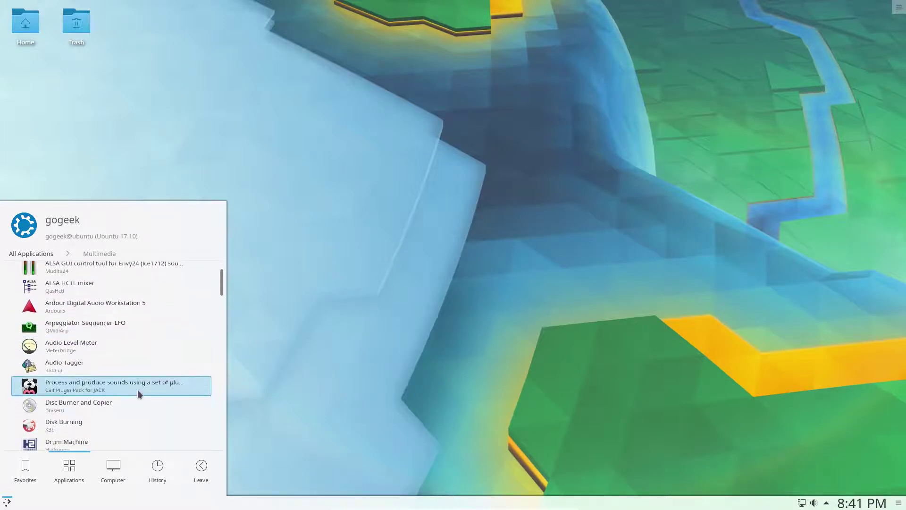
{"action": "scroll", "coordinate": [139, 394], "scroll_direction": "down", "scroll_amount": 1}
{"action": "scroll", "coordinate": [128, 353], "scroll_direction": "down", "scroll_amount": 1}
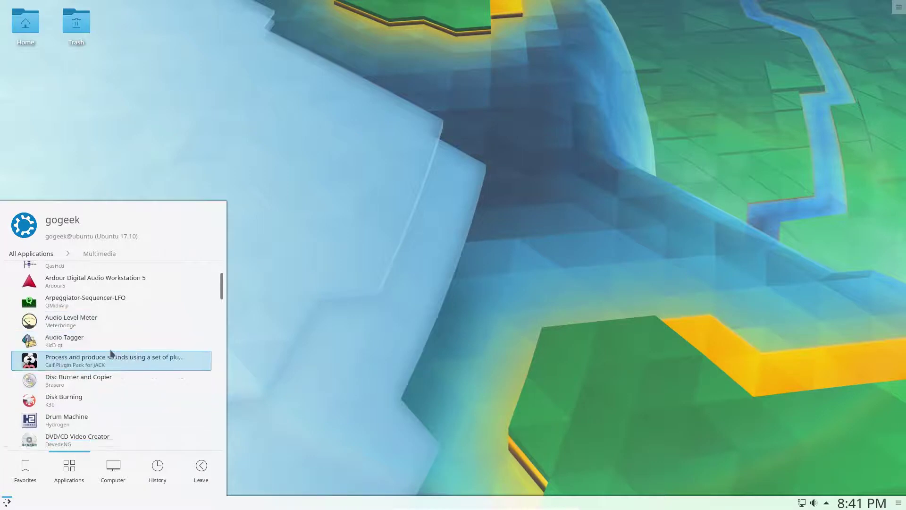
{"action": "scroll", "coordinate": [109, 350], "scroll_direction": "up", "scroll_amount": 1}
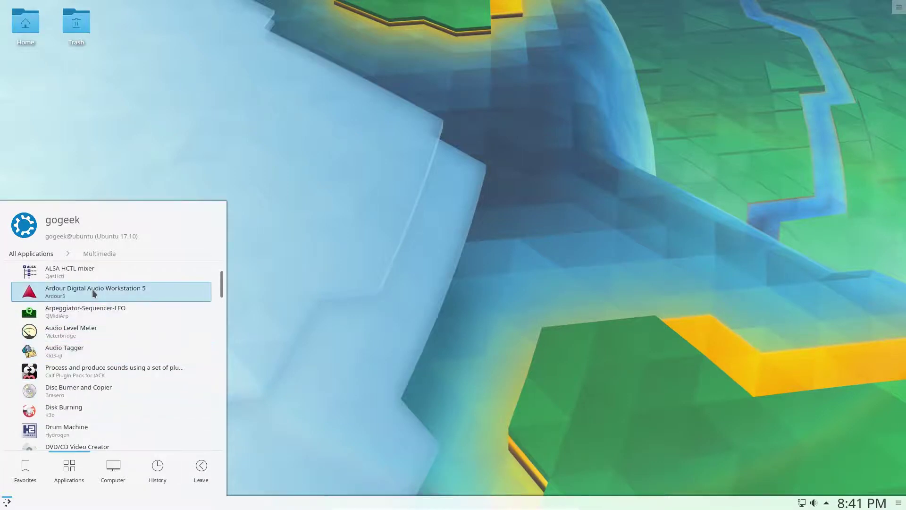
{"action": "left_click", "coordinate": [93, 293]}
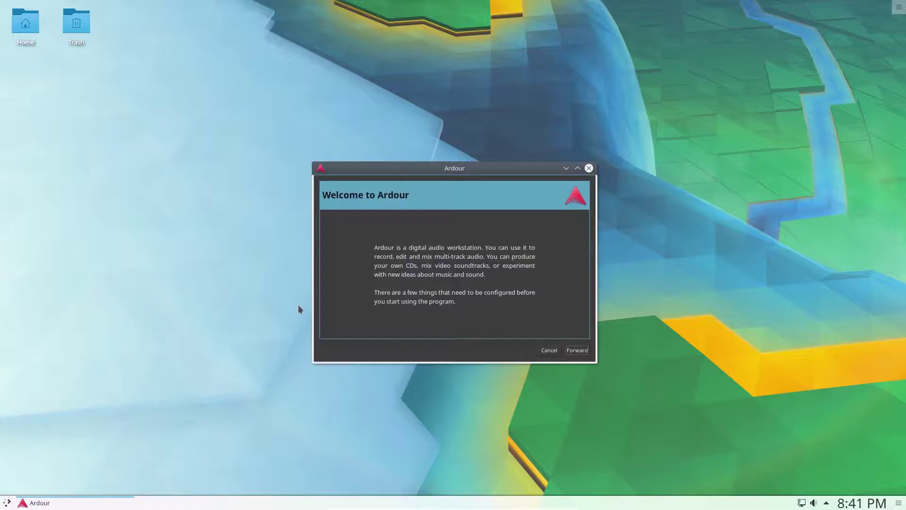
{"action": "left_click", "coordinate": [589, 168]}
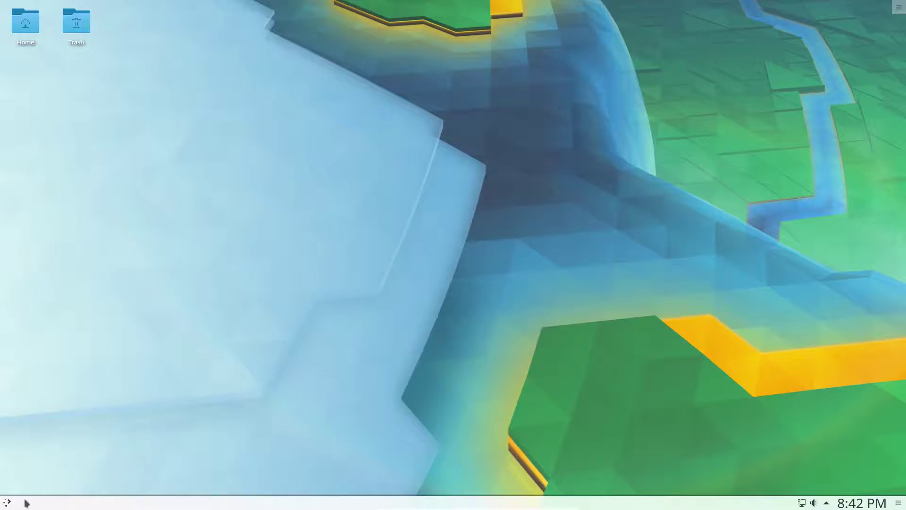
- Launch the Firefox web browser and read through the Firefox Privacy Notice in its second tab
{"action": "left_click", "coordinate": [8, 502]}
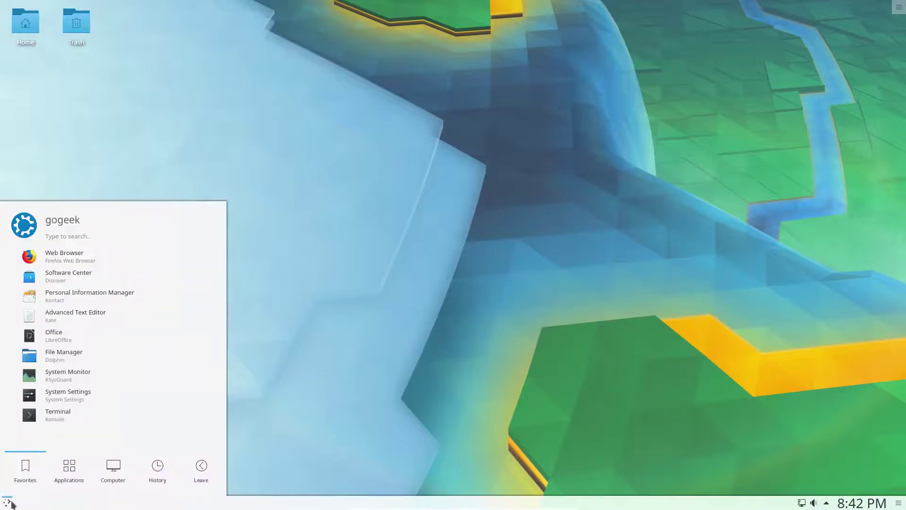
{"action": "left_click", "coordinate": [62, 255]}
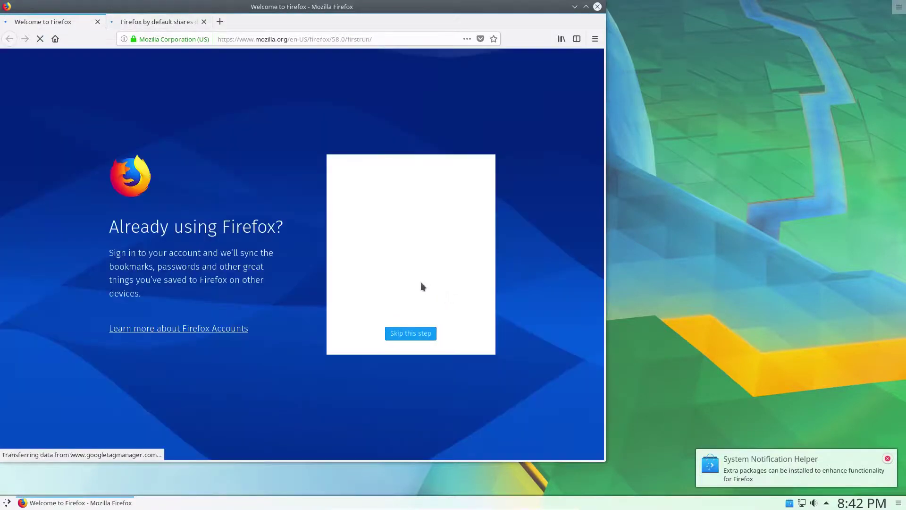
{"action": "left_click", "coordinate": [150, 23]}
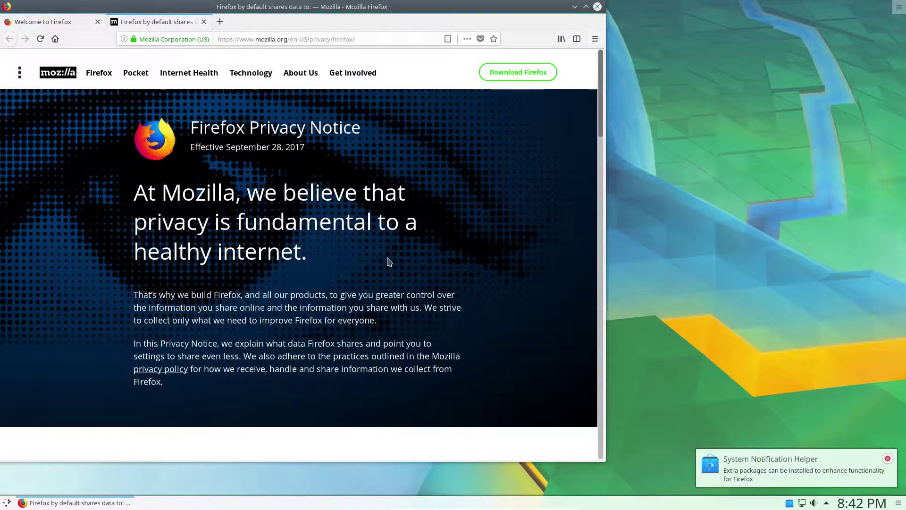
{"action": "scroll", "coordinate": [447, 268], "scroll_direction": "down", "scroll_amount": 15}
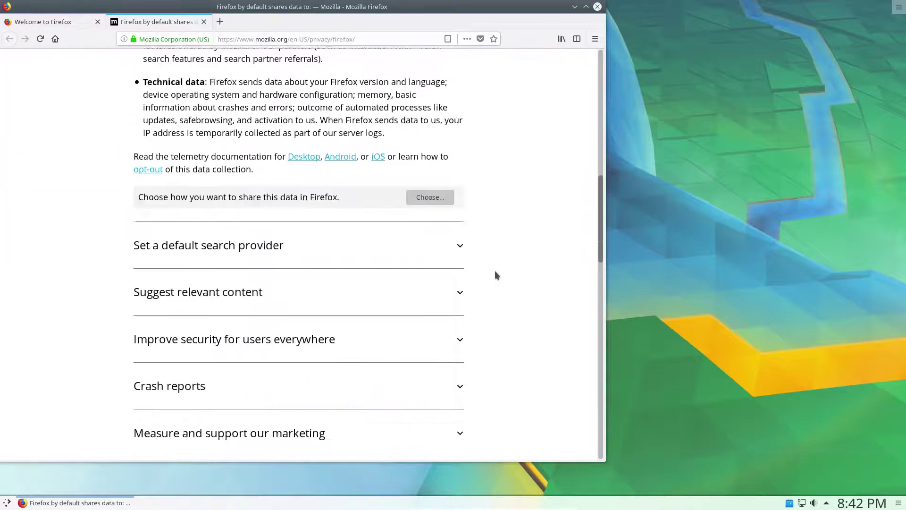
{"action": "scroll", "coordinate": [495, 275], "scroll_direction": "down", "scroll_amount": 10}
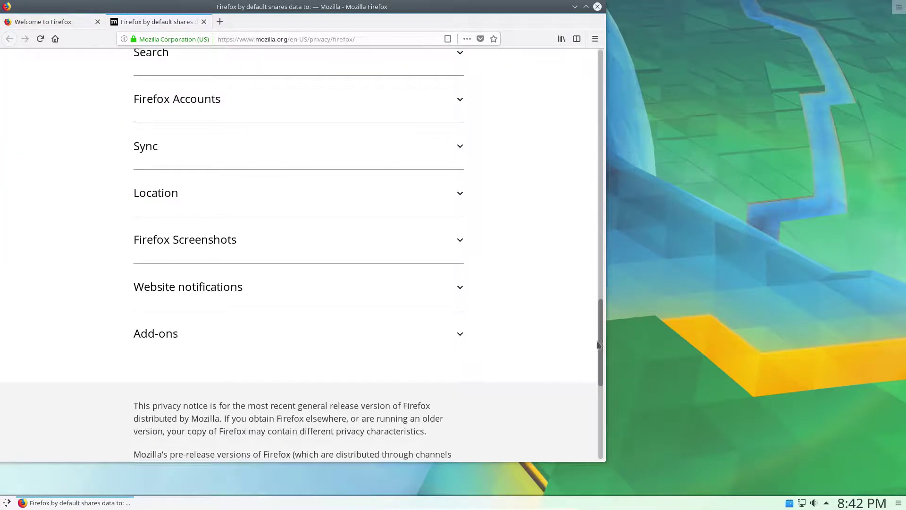
{"action": "left_click_drag", "start_coordinate": [600, 318], "coordinate": [602, 59]}
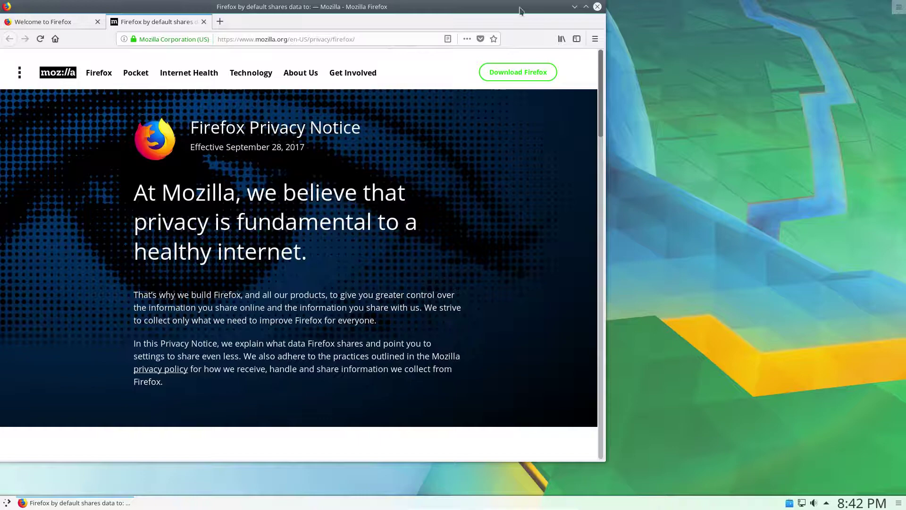
- Move the Firefox window away from the screen corner, then close the browser with both of its tabs
{"action": "left_click_drag", "start_coordinate": [534, 10], "coordinate": [632, 35]}
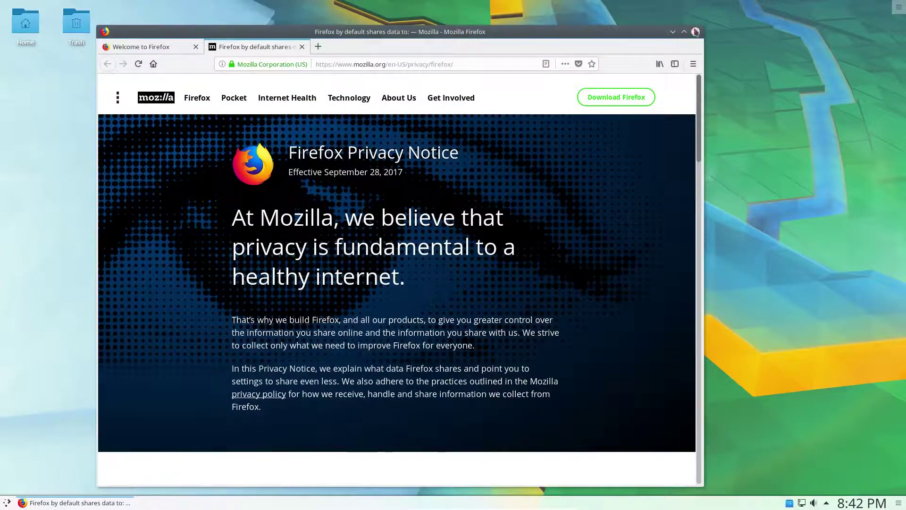
{"action": "left_click", "coordinate": [696, 32]}
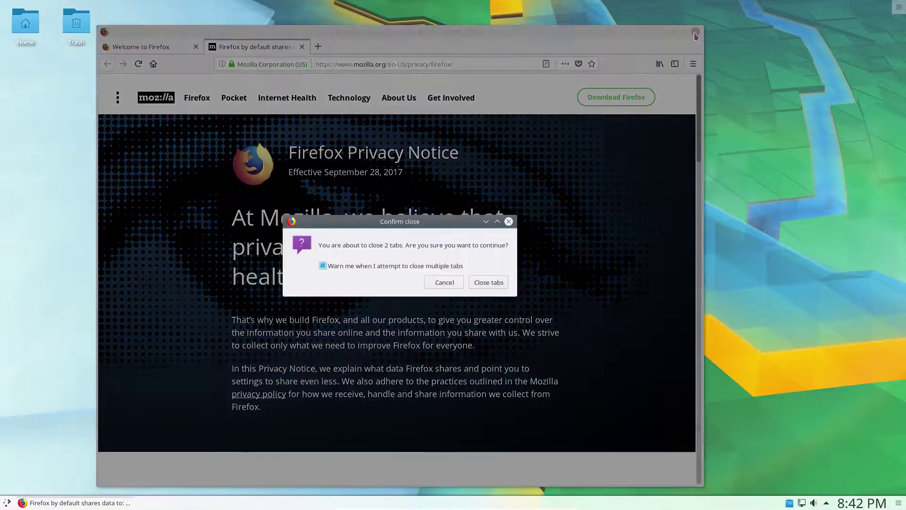
{"action": "left_click", "coordinate": [482, 283]}
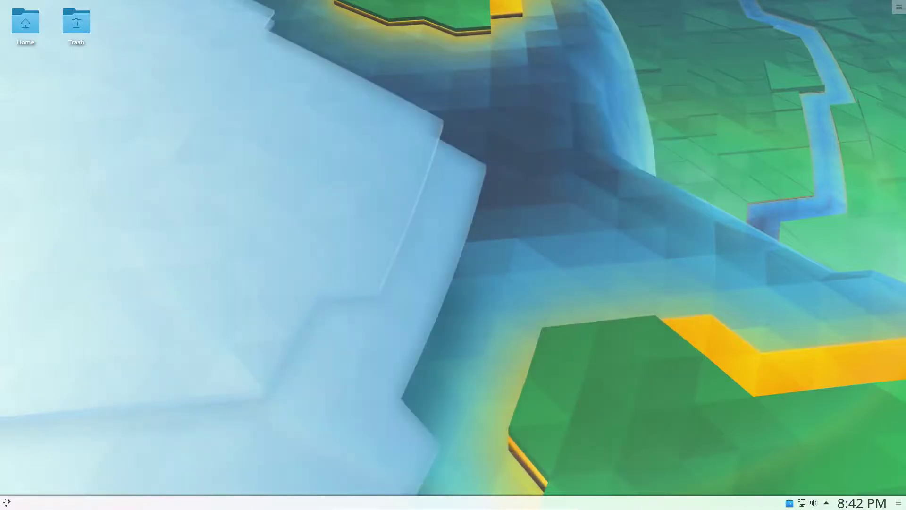
- Open the Development category in the application launcher, then return to the list of all applications
{"action": "left_click", "coordinate": [7, 503]}
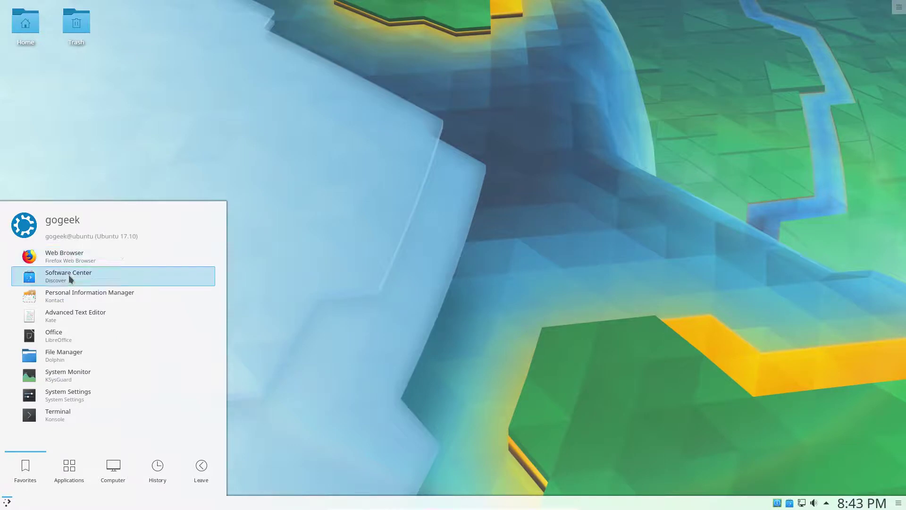
{"action": "left_click", "coordinate": [69, 472]}
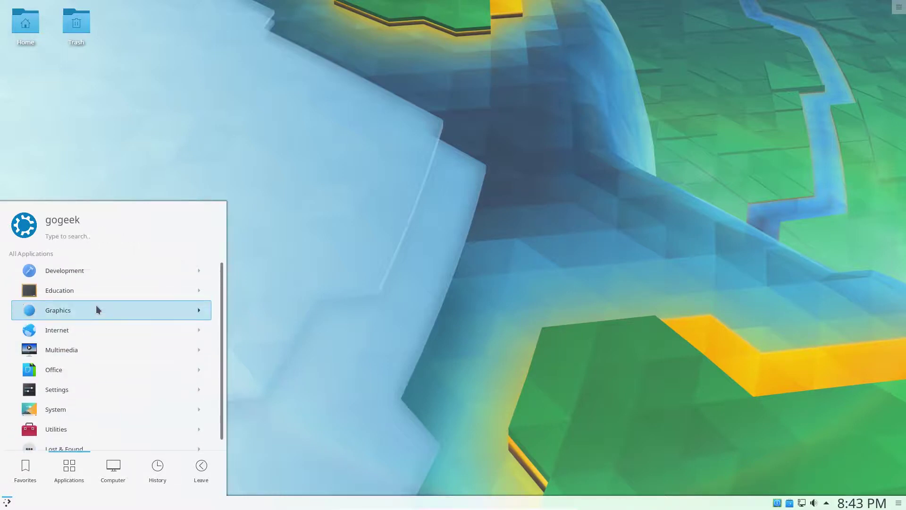
{"action": "left_click", "coordinate": [92, 273]}
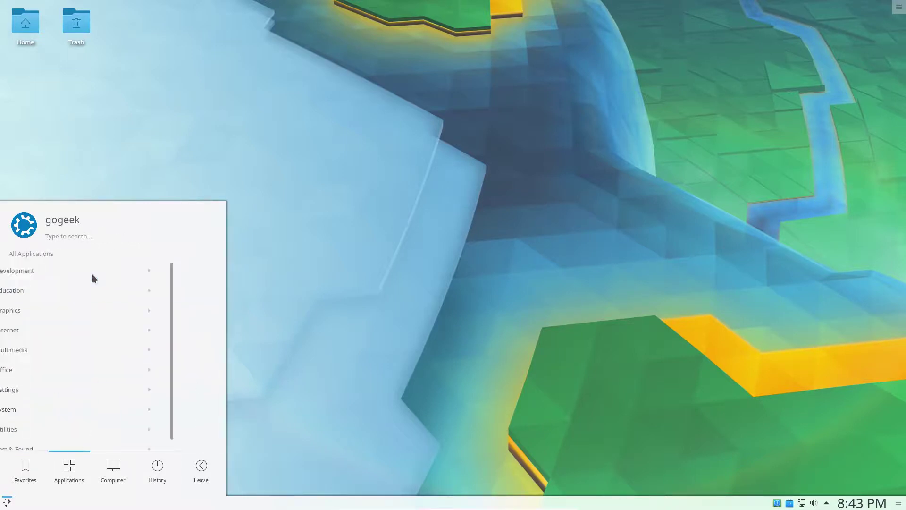
{"action": "left_click", "coordinate": [45, 253]}
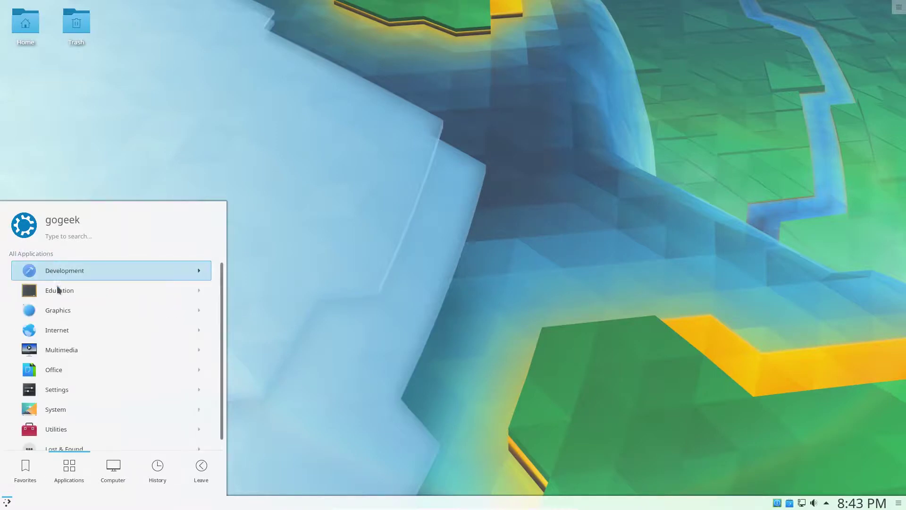
- Look through the installed programs in the Graphics category, down to the e-book viewers and back to the start
{"action": "left_click", "coordinate": [67, 312]}
{"action": "scroll", "coordinate": [163, 338], "scroll_direction": "down", "scroll_amount": 3}
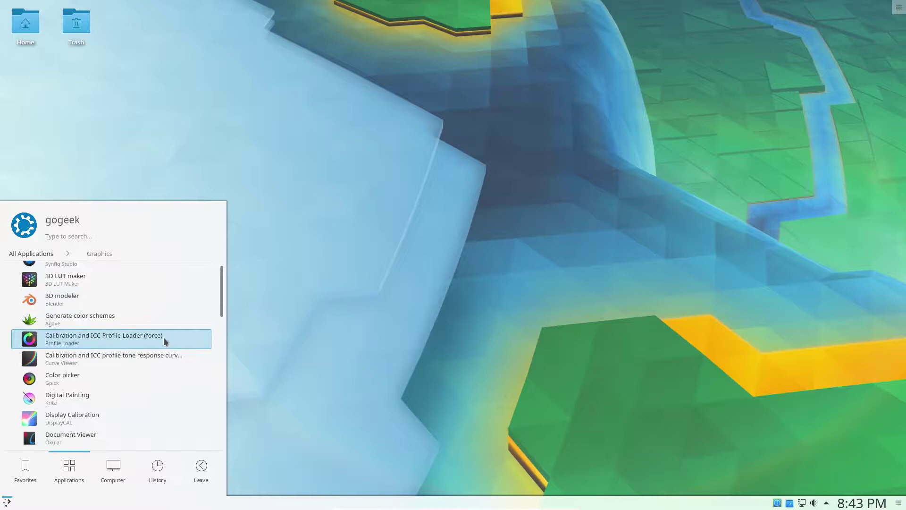
{"action": "scroll", "coordinate": [164, 341], "scroll_direction": "down", "scroll_amount": 5}
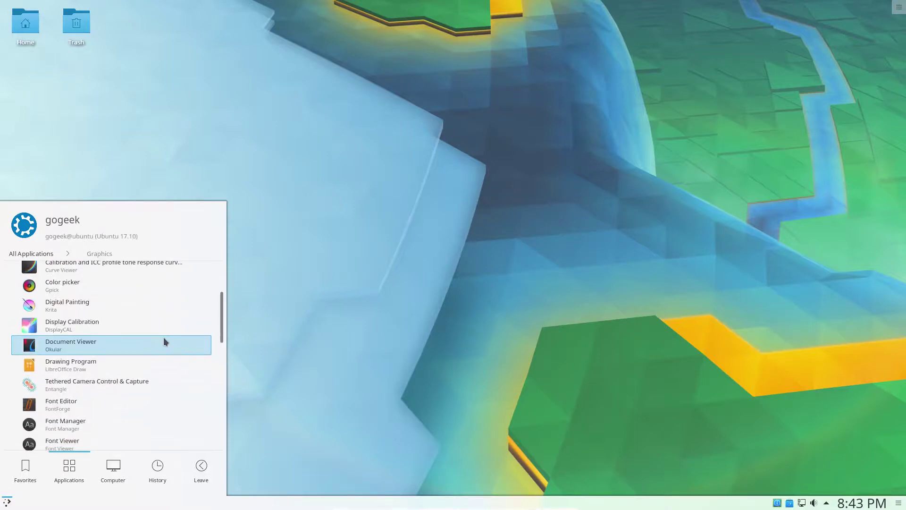
{"action": "scroll", "coordinate": [163, 337], "scroll_direction": "down", "scroll_amount": 2}
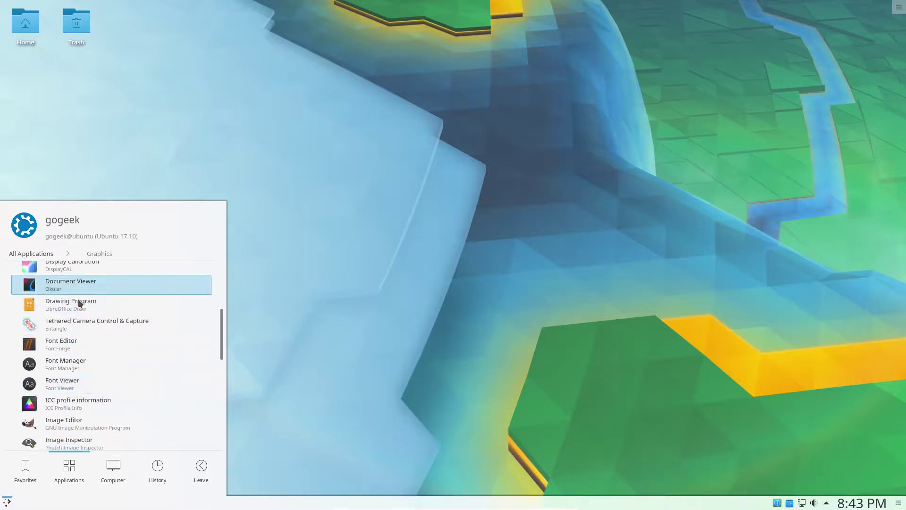
{"action": "scroll", "coordinate": [113, 424], "scroll_direction": "down", "scroll_amount": 5}
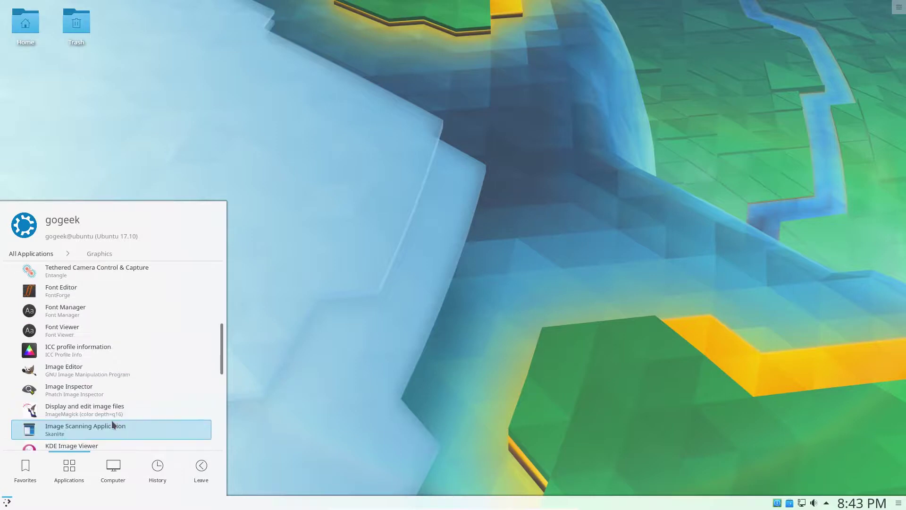
{"action": "scroll", "coordinate": [112, 424], "scroll_direction": "down", "scroll_amount": 3}
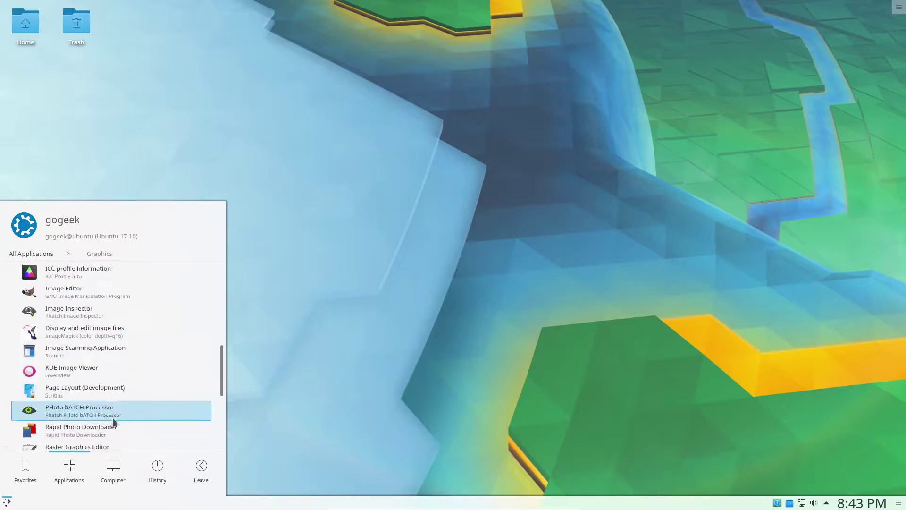
{"action": "scroll", "coordinate": [113, 420], "scroll_direction": "down", "scroll_amount": 4}
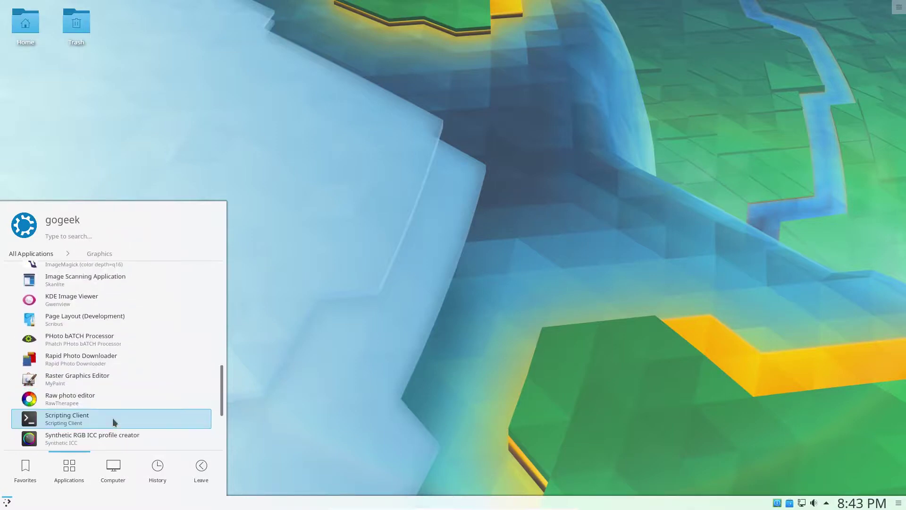
{"action": "scroll", "coordinate": [112, 417], "scroll_direction": "down", "scroll_amount": 2}
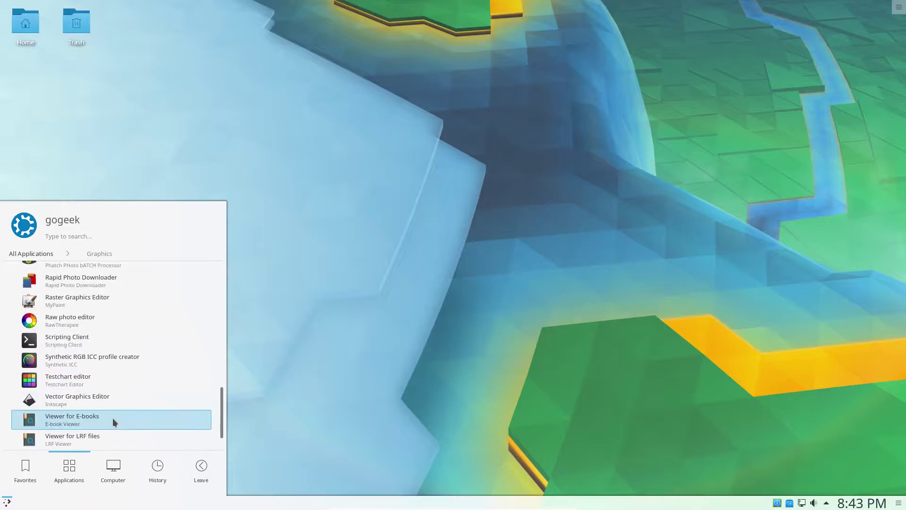
{"action": "scroll", "coordinate": [144, 424], "scroll_direction": "up", "scroll_amount": 3}
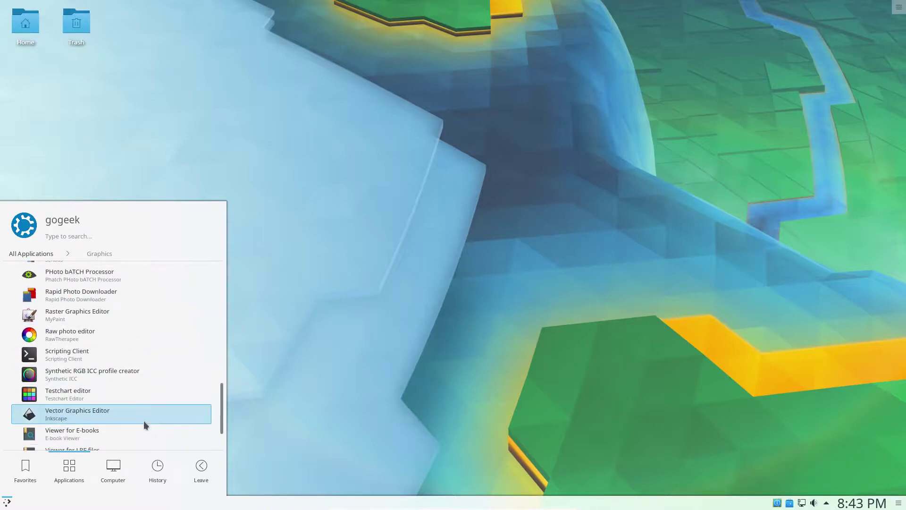
{"action": "scroll", "coordinate": [144, 424], "scroll_direction": "up", "scroll_amount": 2}
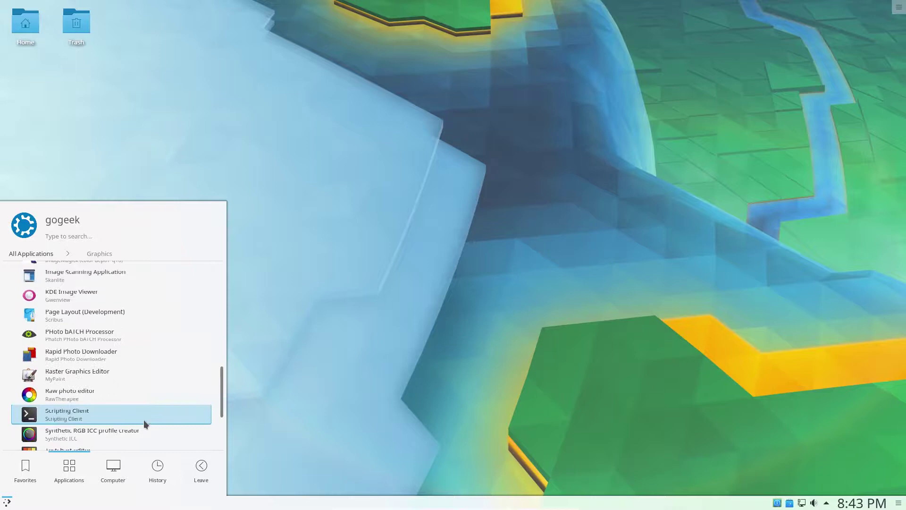
{"action": "scroll", "coordinate": [115, 387], "scroll_direction": "up", "scroll_amount": 3}
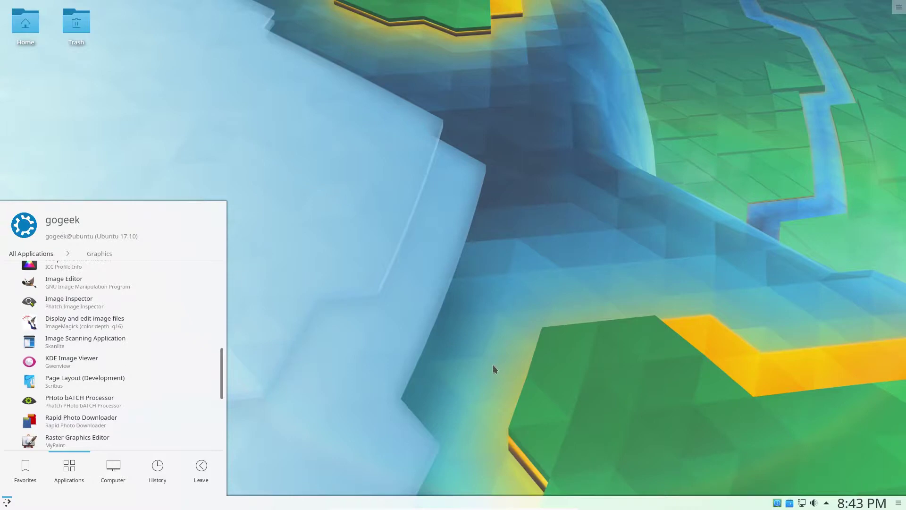
{"action": "left_click_drag", "start_coordinate": [219, 390], "coordinate": [219, 305]}
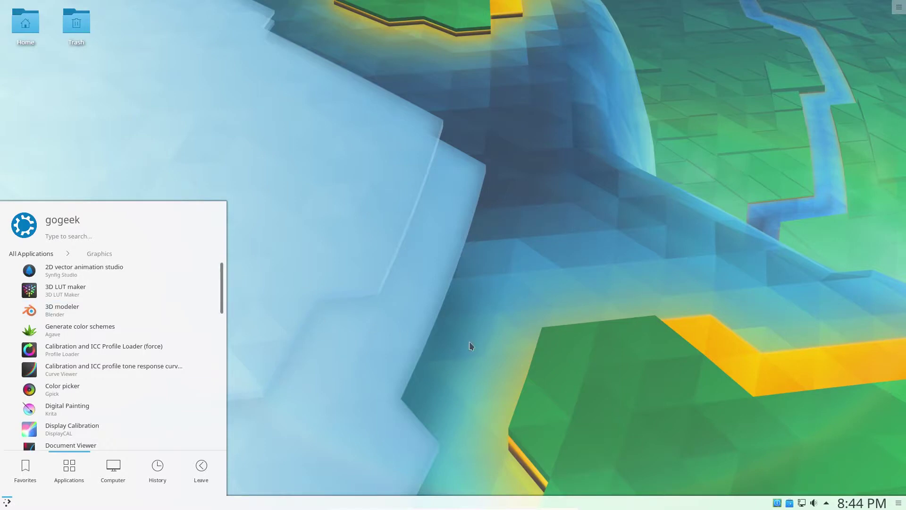
- Launch the Agave color scheme generator from the Graphics category and move its window to the desktop's upper-right area
{"action": "scroll", "coordinate": [165, 382], "scroll_direction": "down", "scroll_amount": 1}
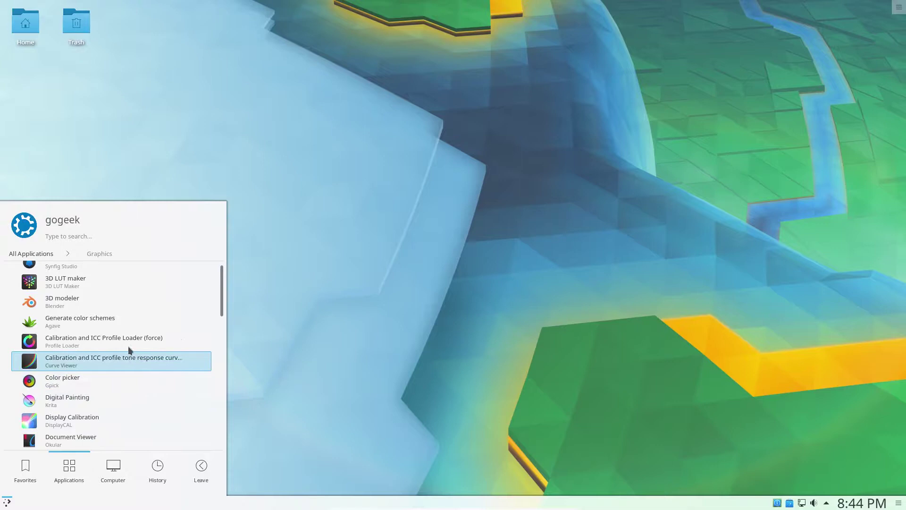
{"action": "left_click", "coordinate": [116, 320]}
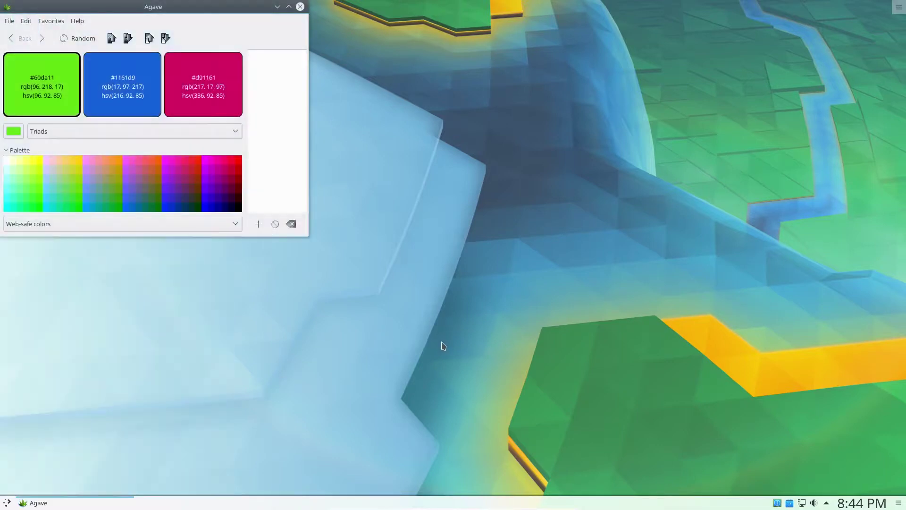
{"action": "left_click_drag", "start_coordinate": [195, 7], "coordinate": [741, 97]}
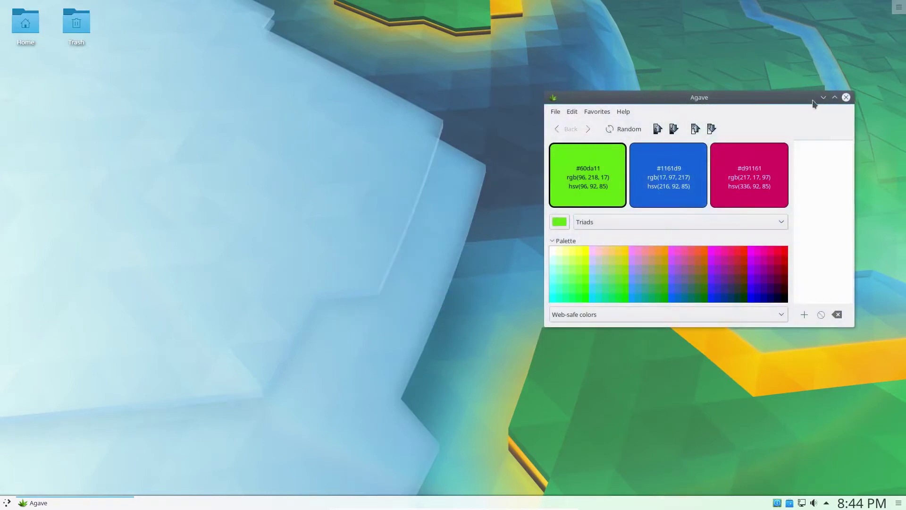
{"action": "left_click_drag", "start_coordinate": [793, 104], "coordinate": [809, 40]}
{"action": "left_click", "coordinate": [899, 8]}
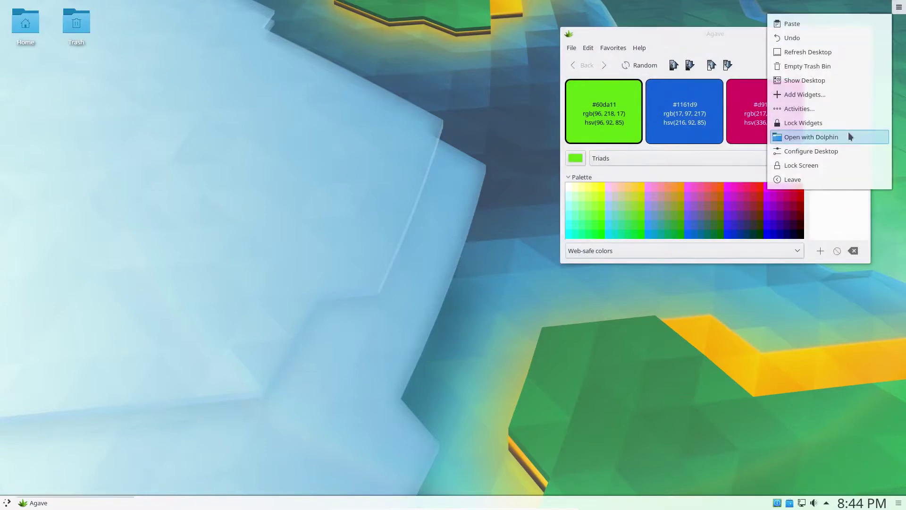
{"action": "left_click", "coordinate": [729, 33]}
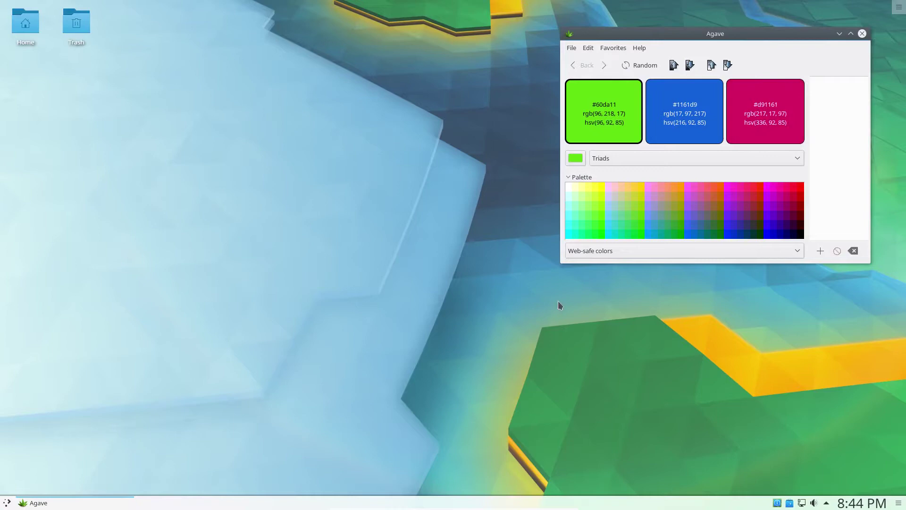
- Find Ardour Digital Audio Workstation 5 in the Multimedia category and launch it again
{"action": "left_click", "coordinate": [7, 503]}
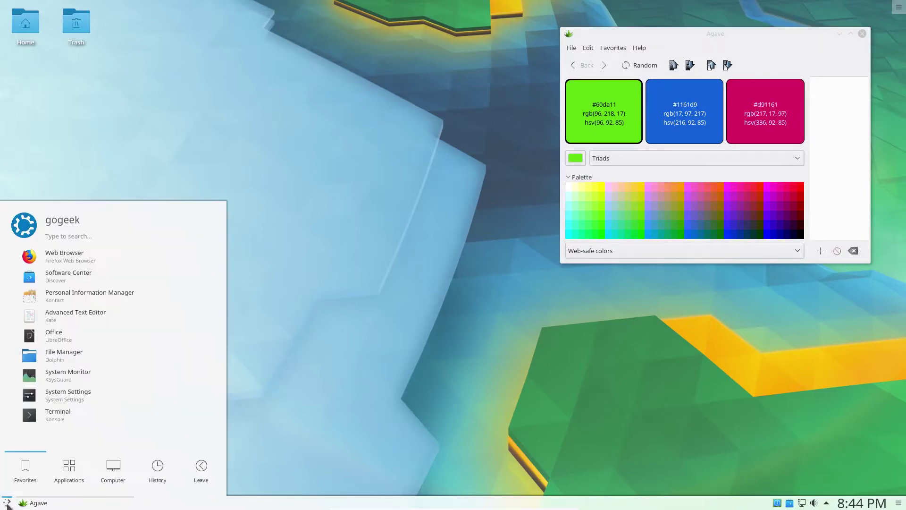
{"action": "left_click", "coordinate": [69, 469]}
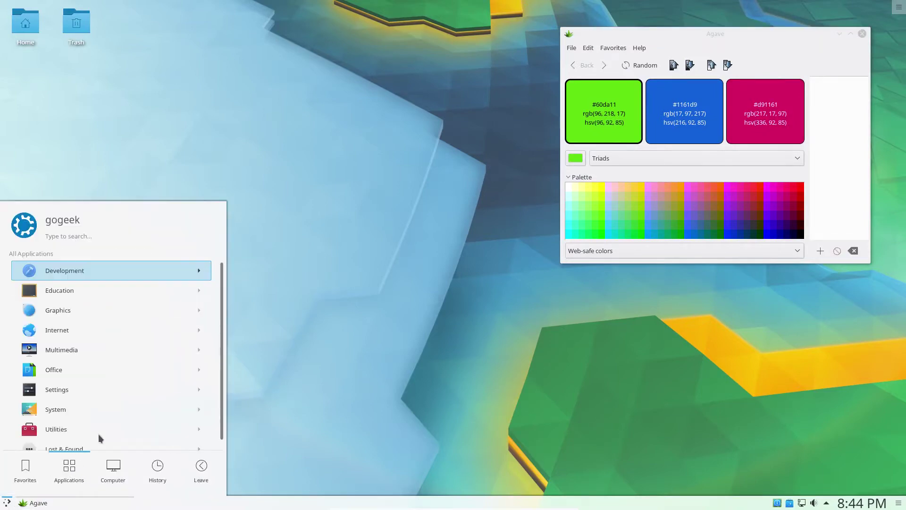
{"action": "left_click", "coordinate": [93, 339]}
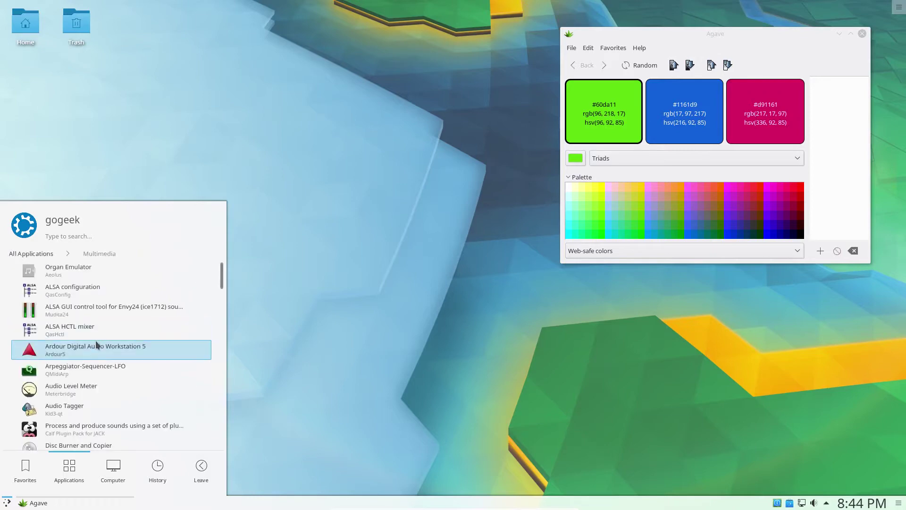
{"action": "scroll", "coordinate": [134, 356], "scroll_direction": "down", "scroll_amount": 1}
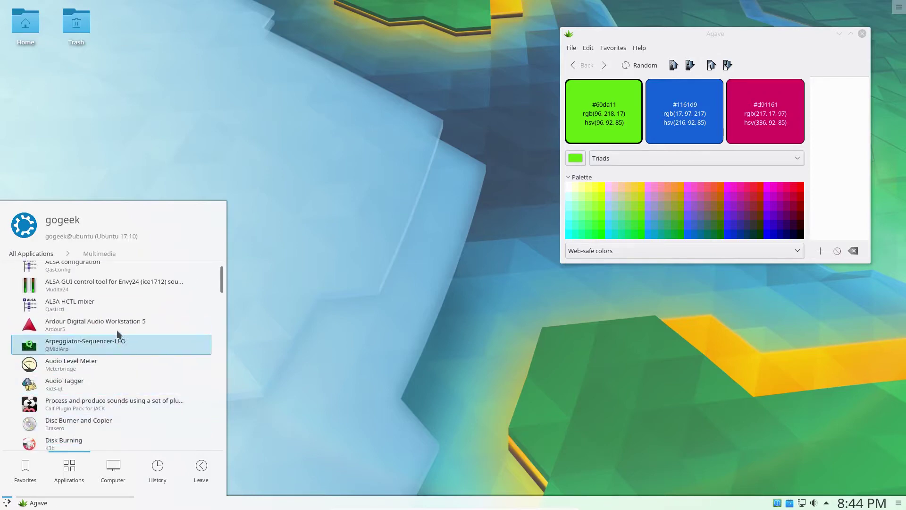
{"action": "left_click", "coordinate": [117, 325]}
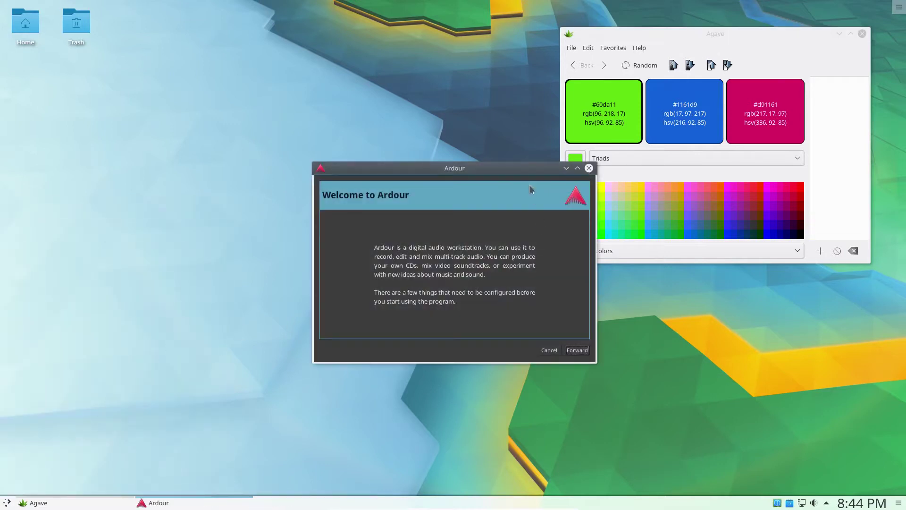
- Complete Ardour's initial configuration with the default session folder and direct Master bus monitoring, then close the Session Setup window
{"action": "left_click", "coordinate": [580, 351]}
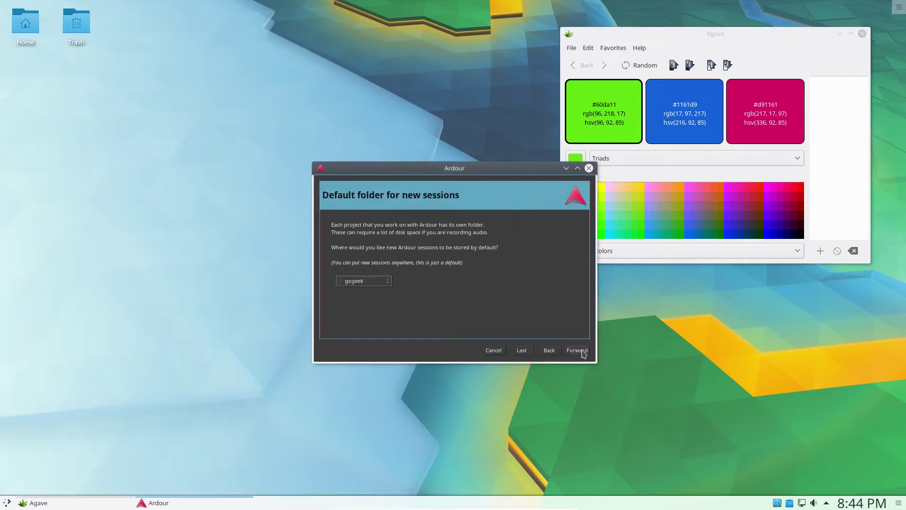
{"action": "left_click", "coordinate": [583, 353]}
{"action": "left_click", "coordinate": [583, 353]}
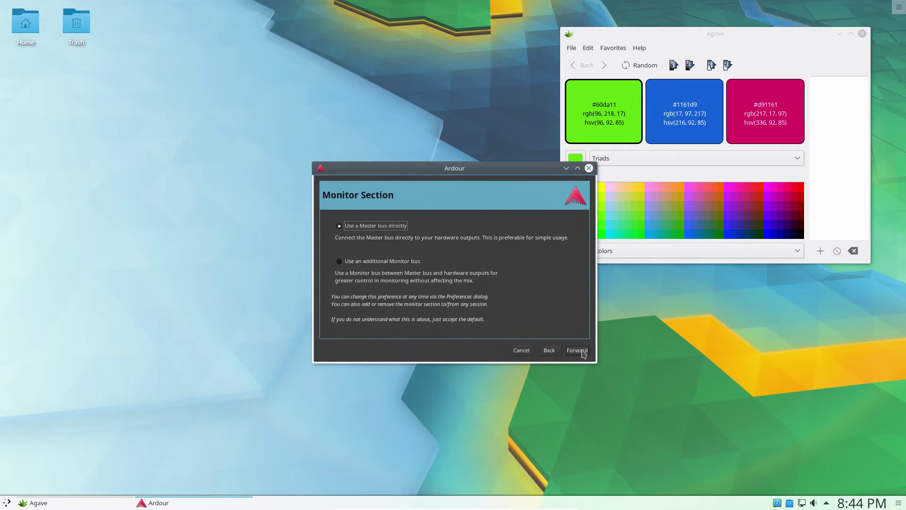
{"action": "left_click", "coordinate": [583, 353]}
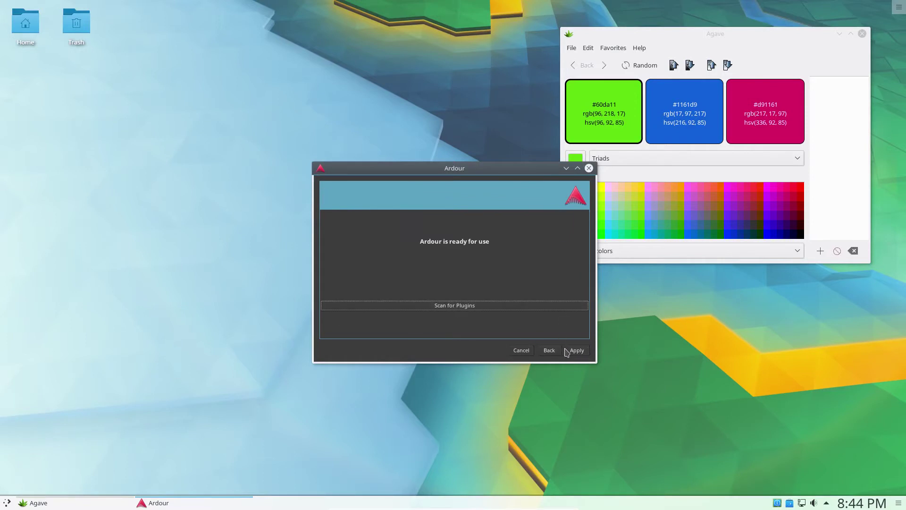
{"action": "left_click", "coordinate": [572, 351]}
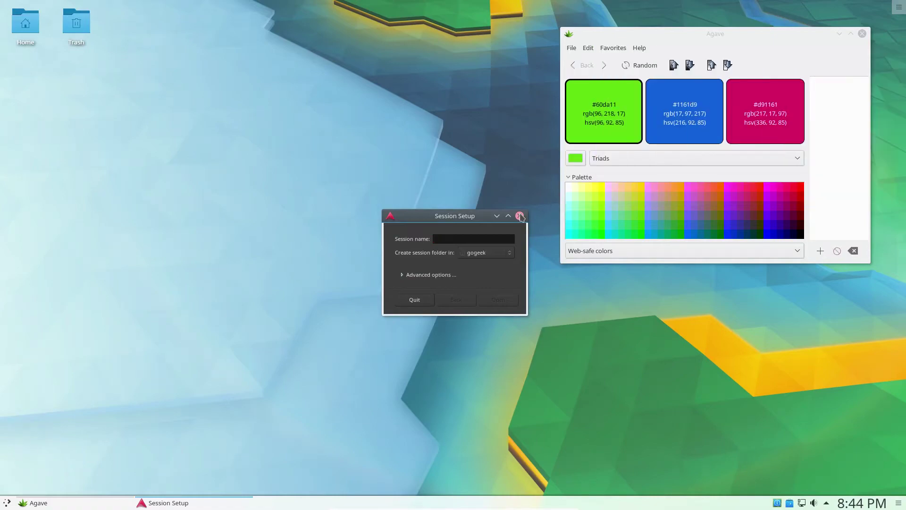
{"action": "left_click", "coordinate": [520, 216]}
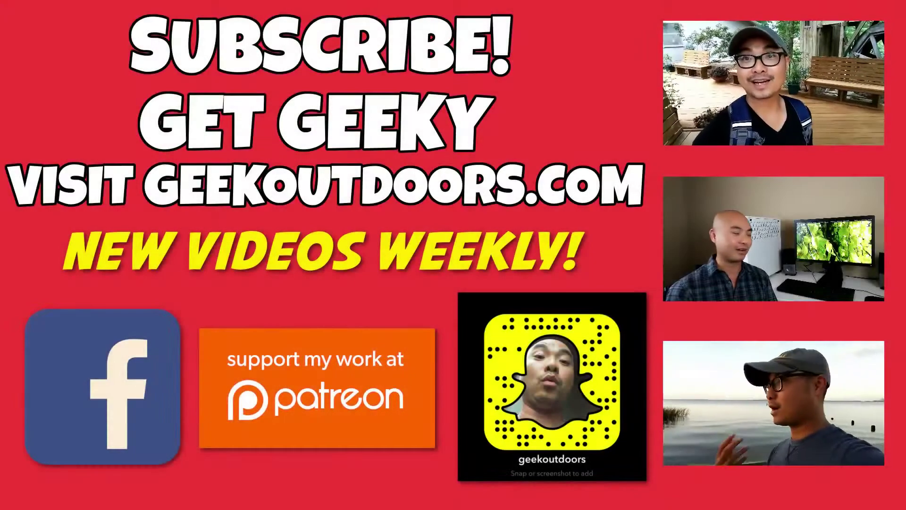